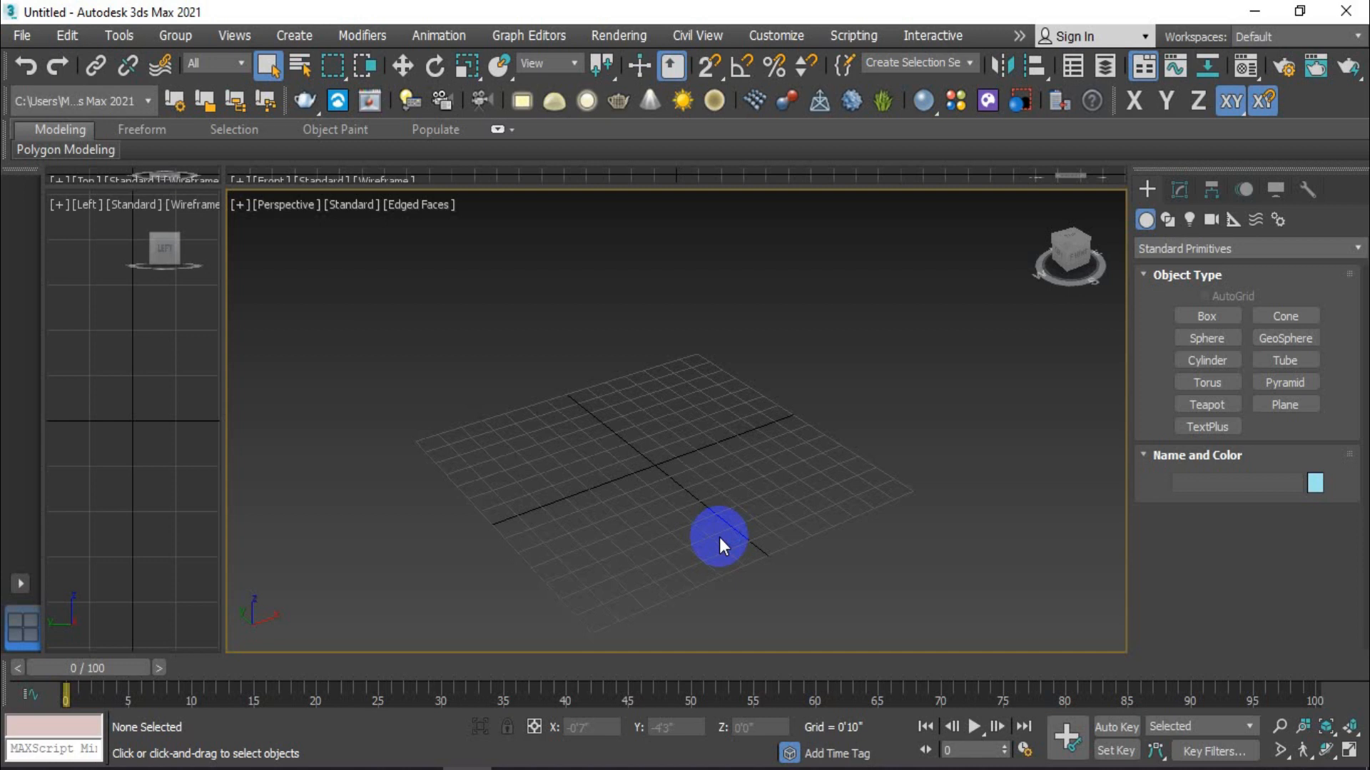
Create a box about 8'3" long, 13'8" wide and 10'2" high in the perspective view and display its edged faces
left_click(1205, 315)
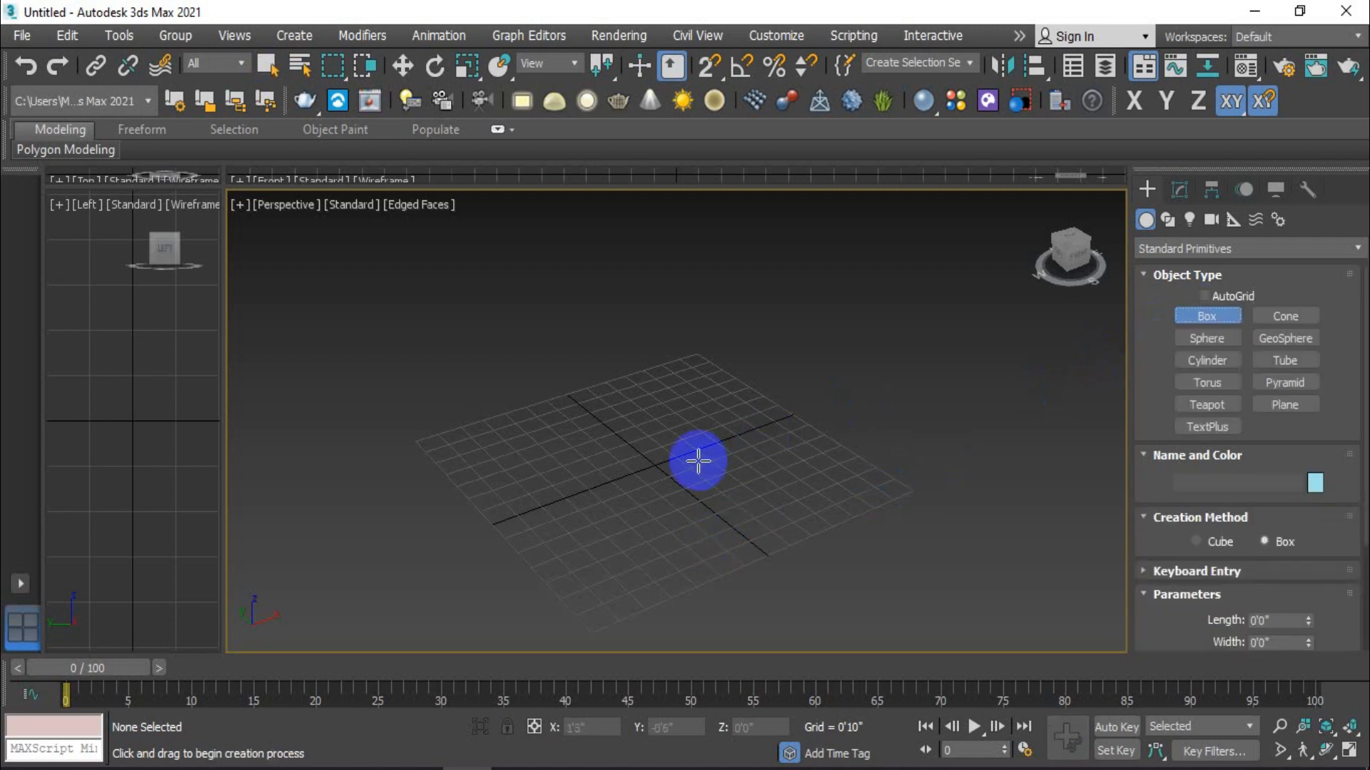
scroll(698, 461, "down", 3)
middle_click_drag(734, 441, 766, 449, "alt")
left_click_drag(732, 383, 652, 571)
left_click(676, 376)
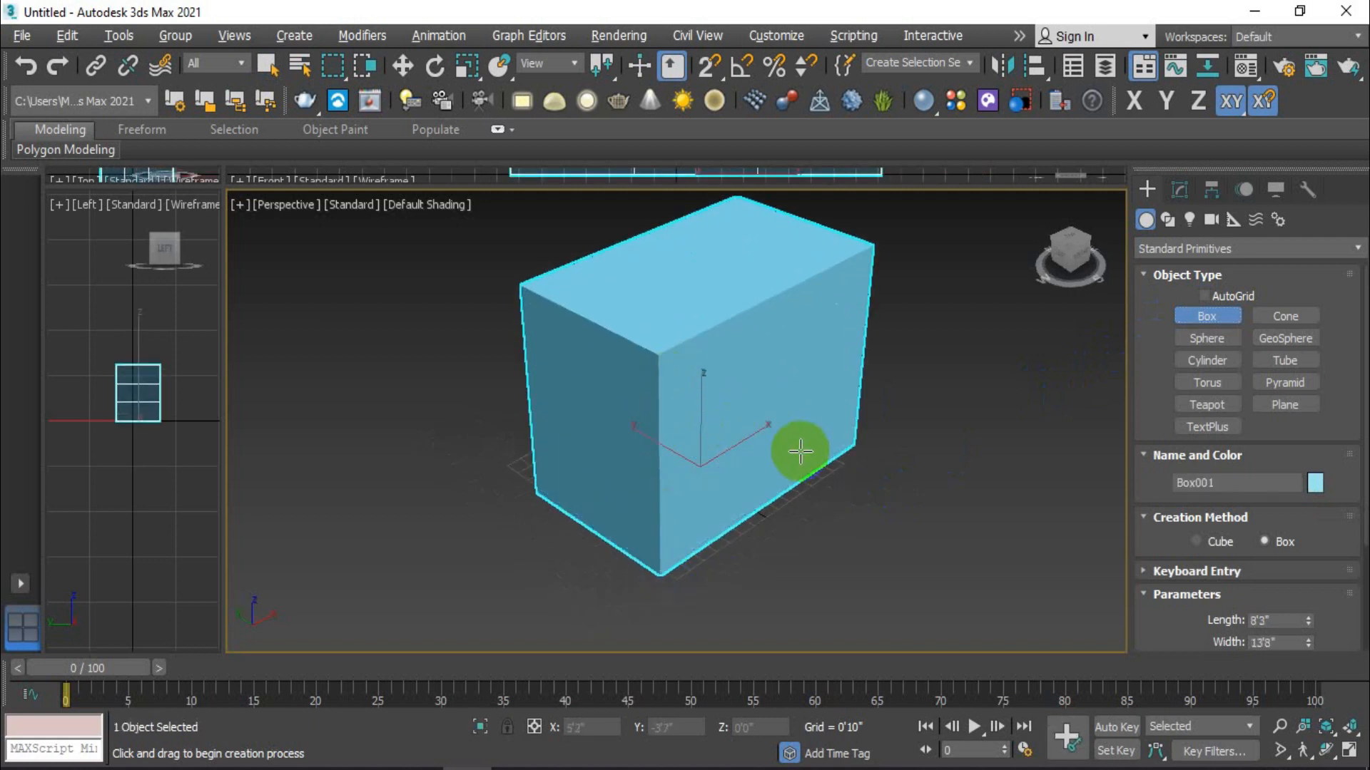
middle_click_drag(769, 412, 782, 443, "alt")
key("F4")
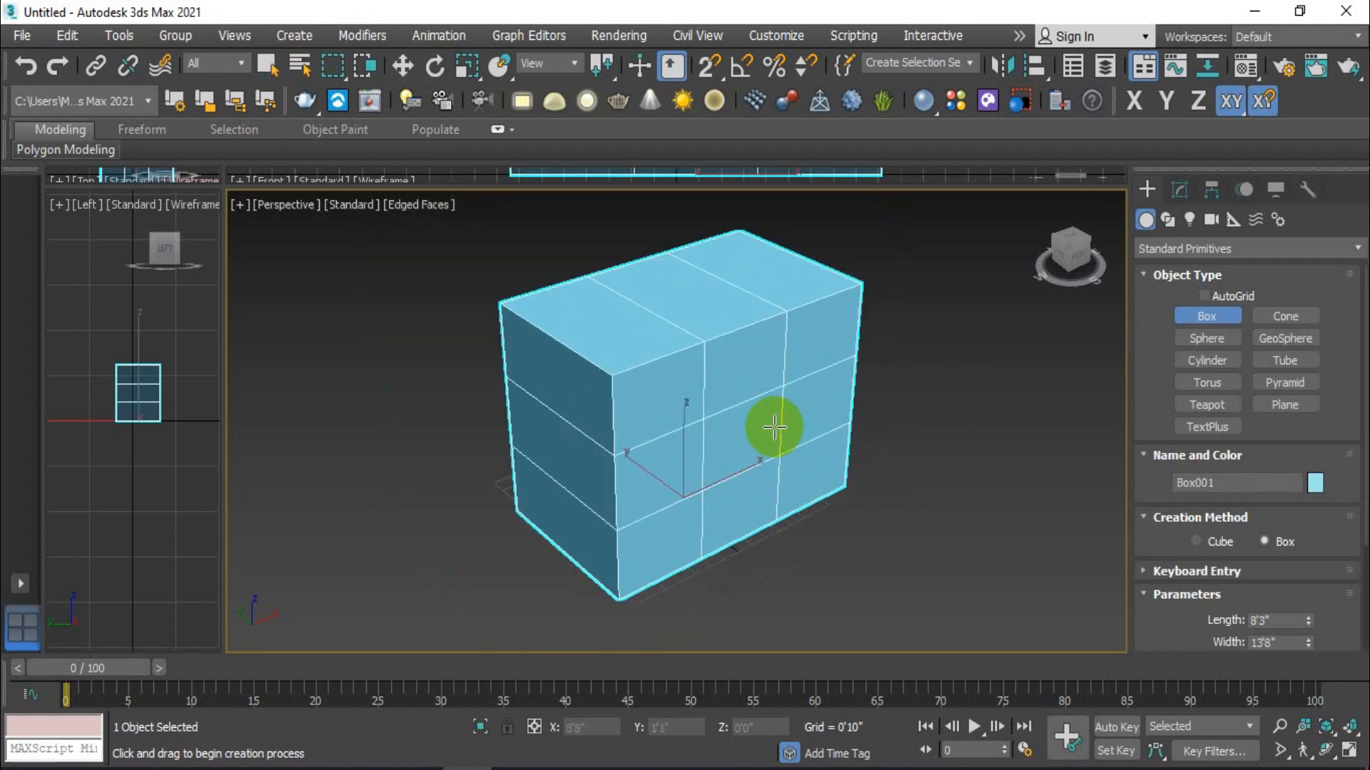
Set the box's length segments to 2 and finish box creation
scroll(1175, 620, "down", 3)
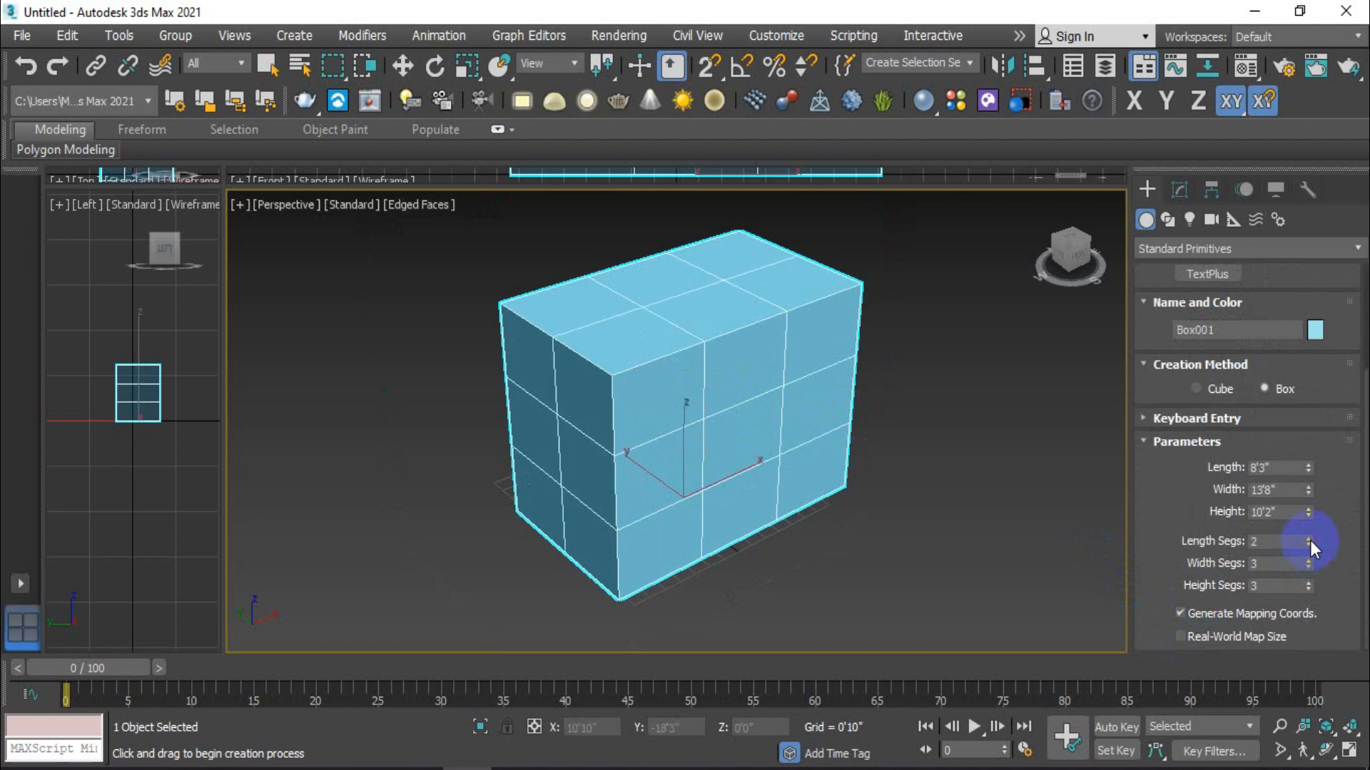
middle_click_drag(764, 404, 779, 364, "alt")
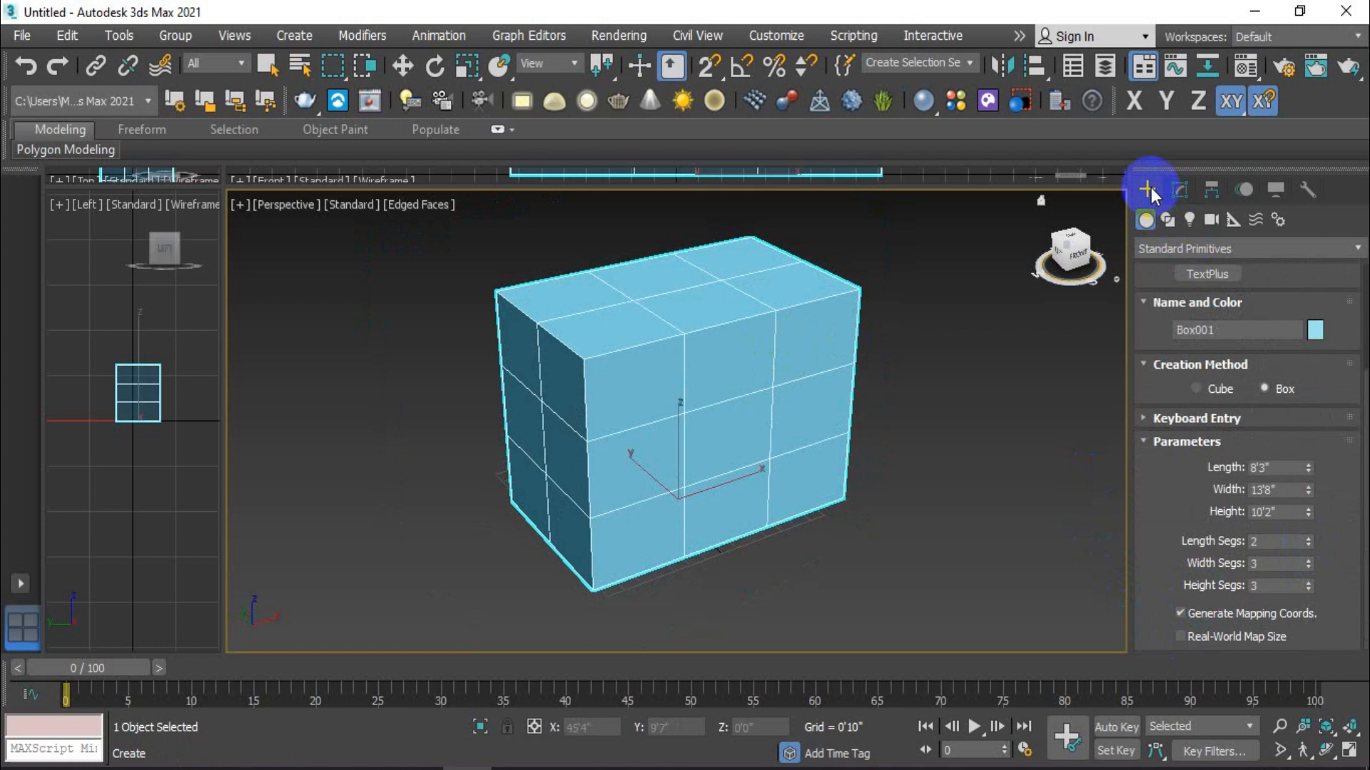
left_click(1150, 187)
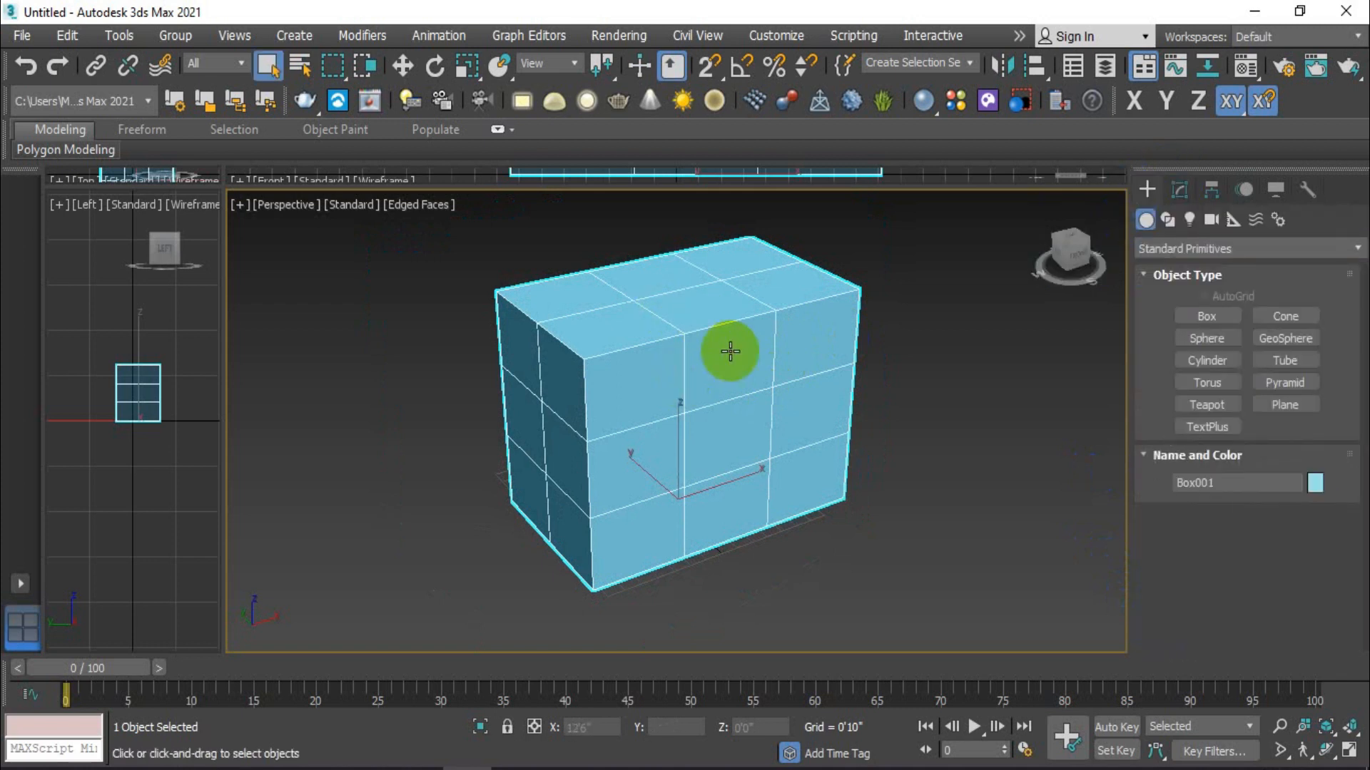
scroll(803, 350, "up", 3)
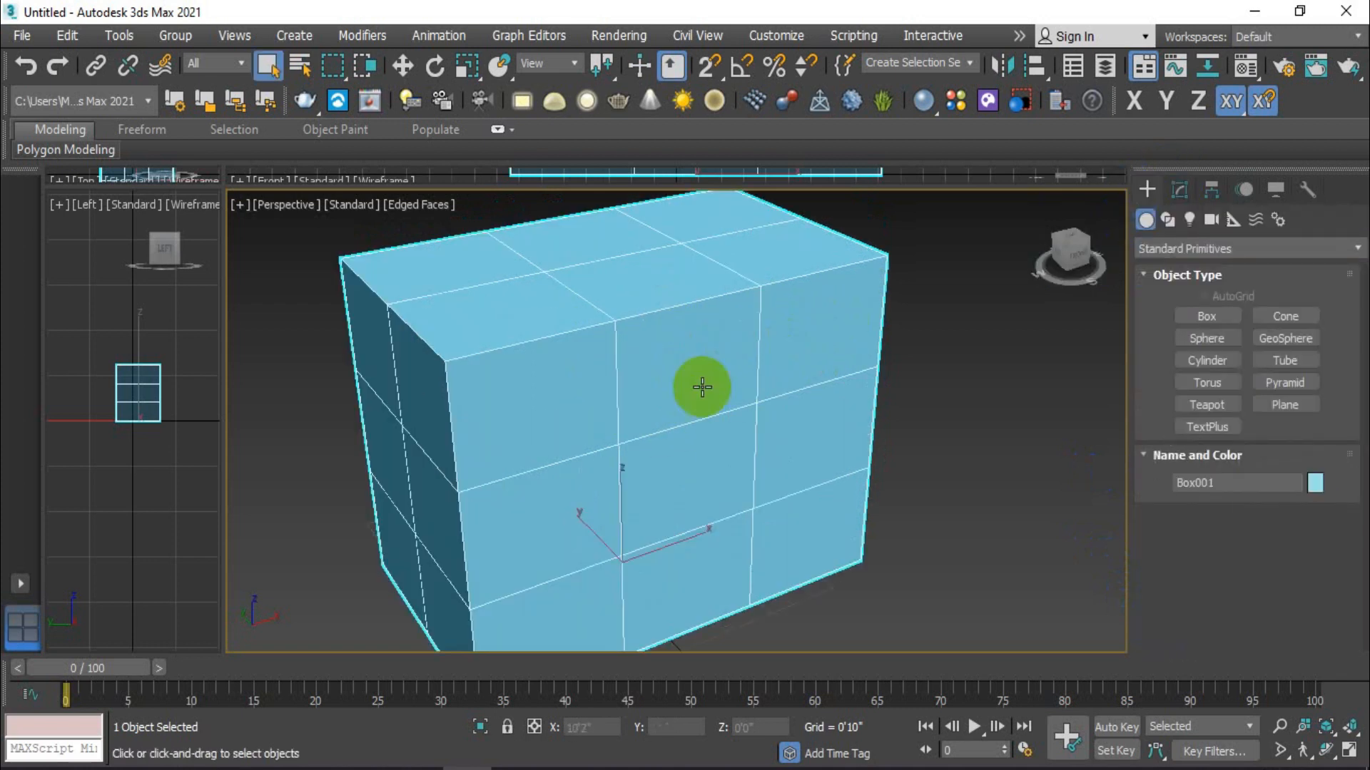
scroll(737, 352, "down", 3)
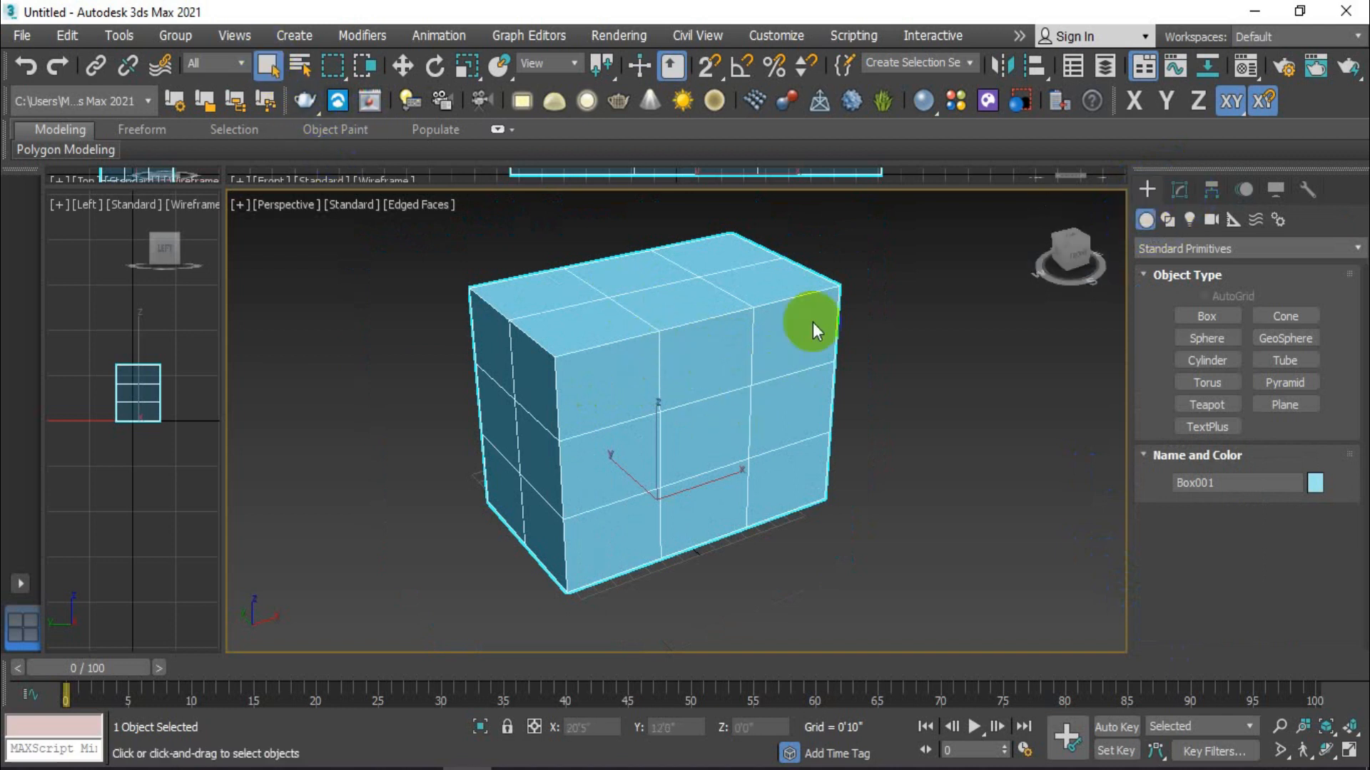
Apply the Edit Mesh modifier to the box
left_click(1181, 188)
left_click(1257, 257)
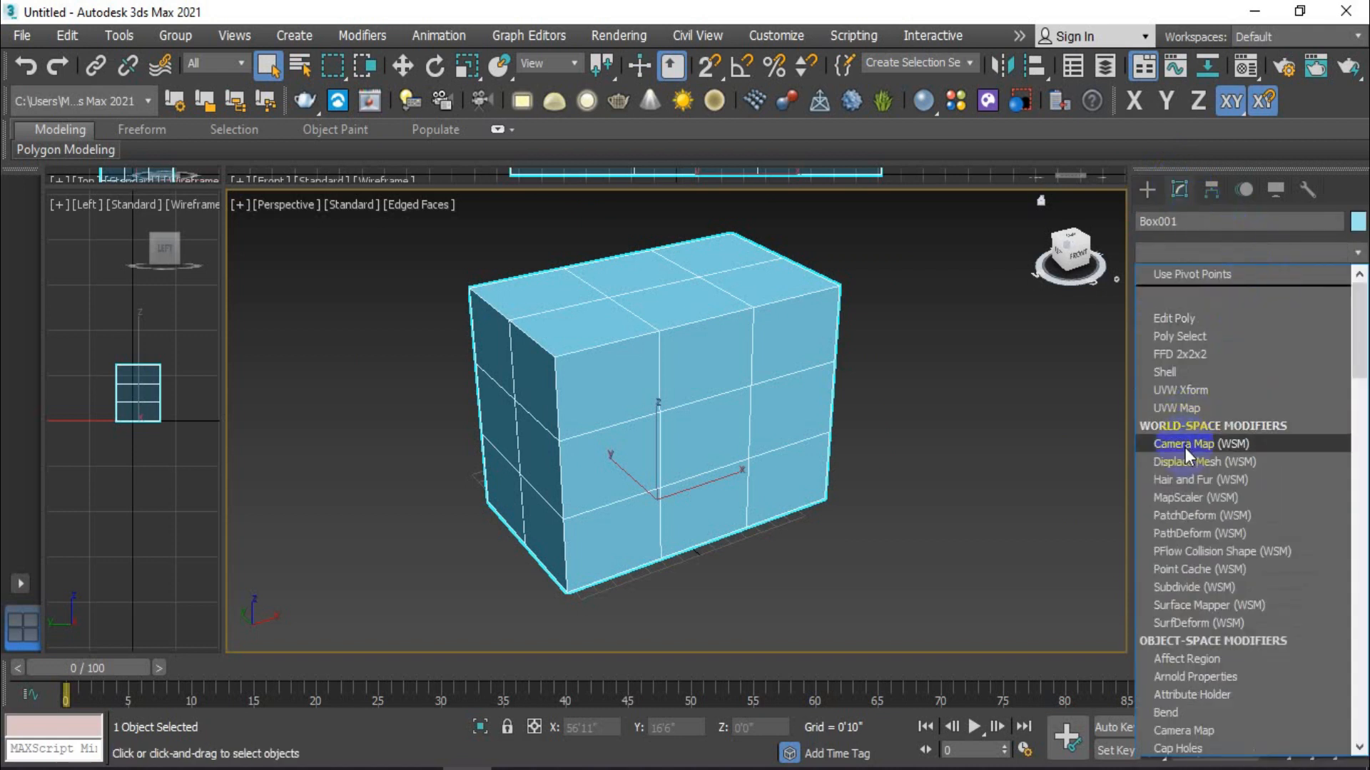
scroll(1191, 514, "down", 2)
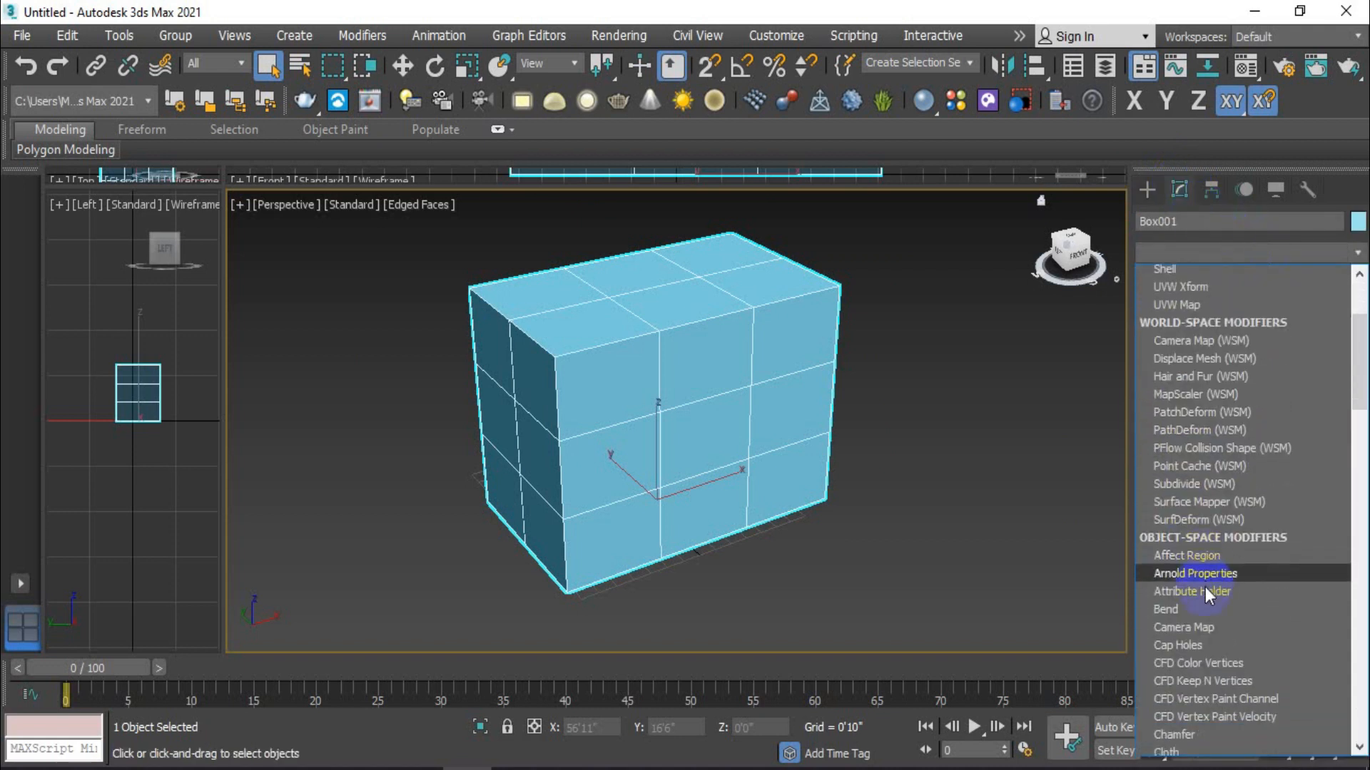
scroll(1205, 588, "down", 4)
scroll(1200, 627, "down", 1)
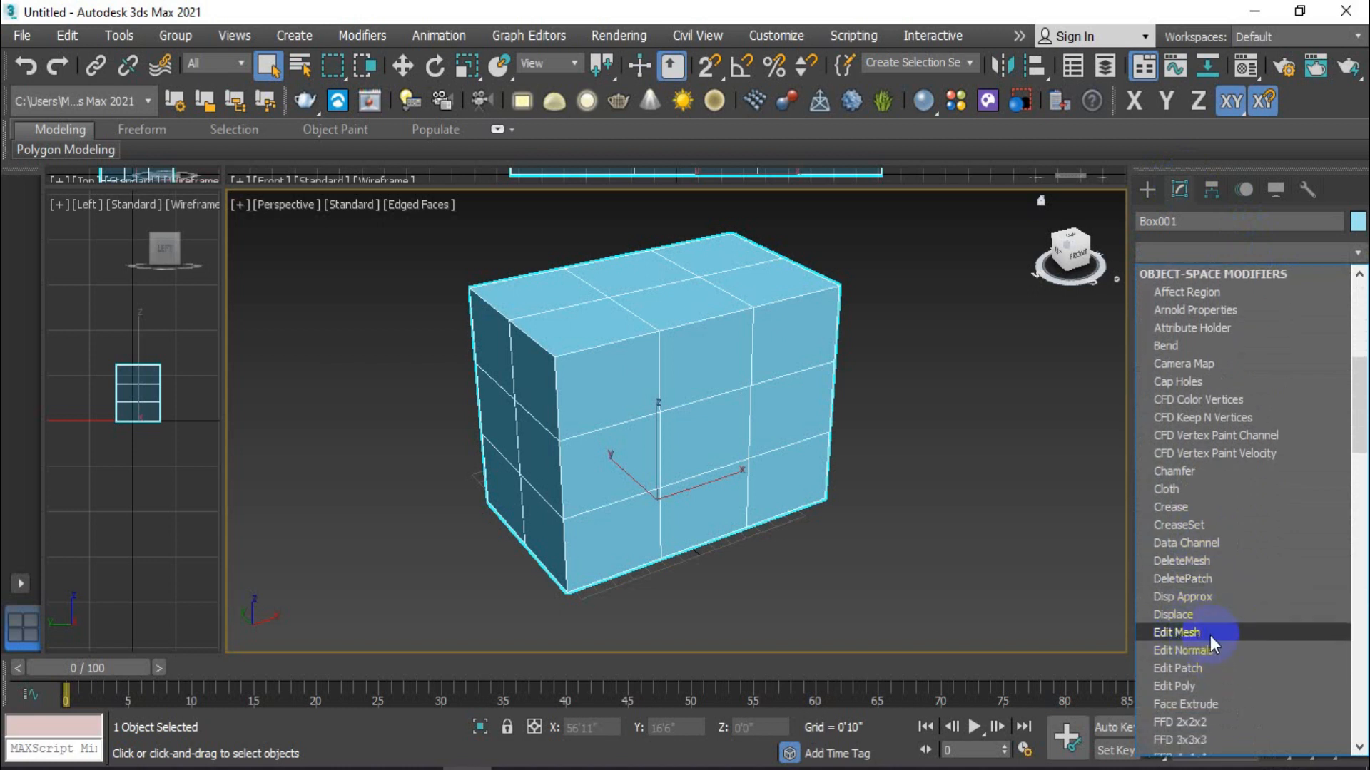
left_click(1210, 635)
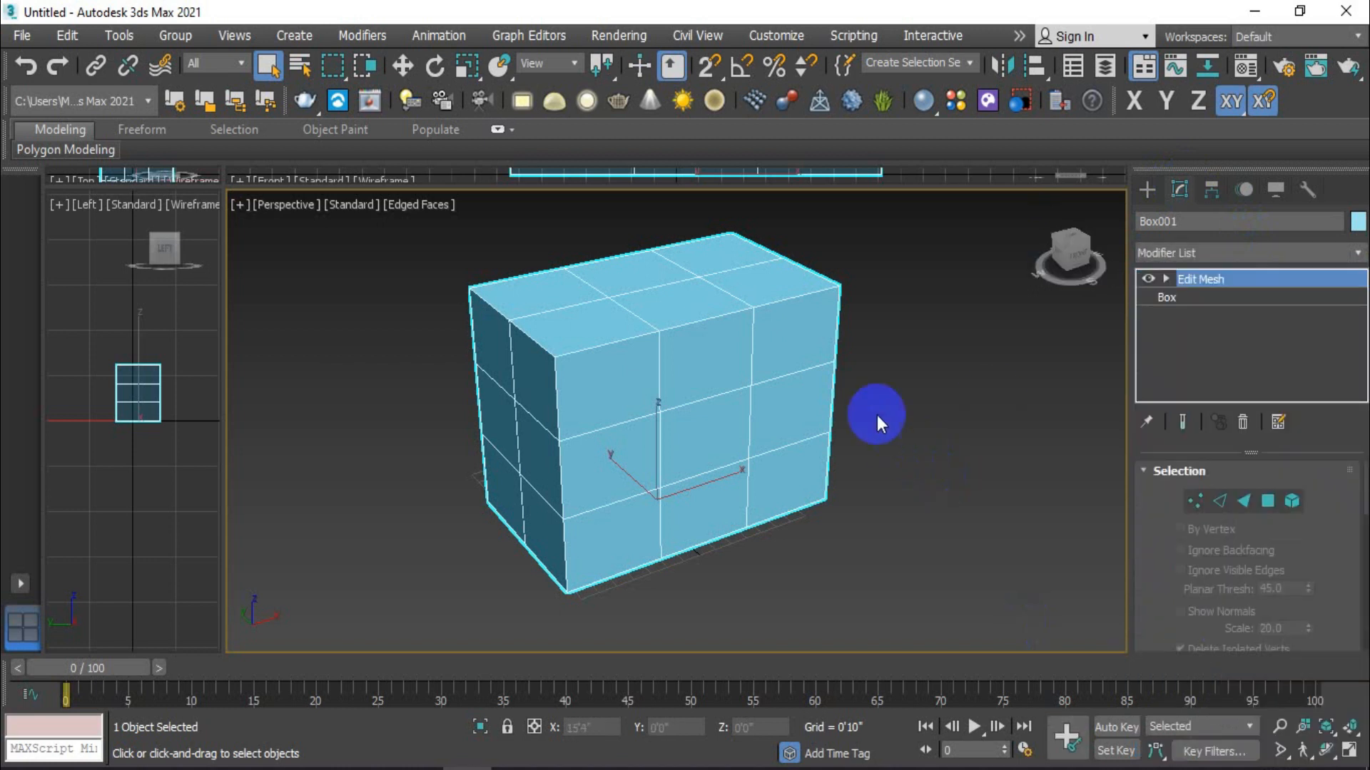
Select the middle polygon in the upper row of the box's front side at the Edit Mesh polygon level
left_click(1266, 501)
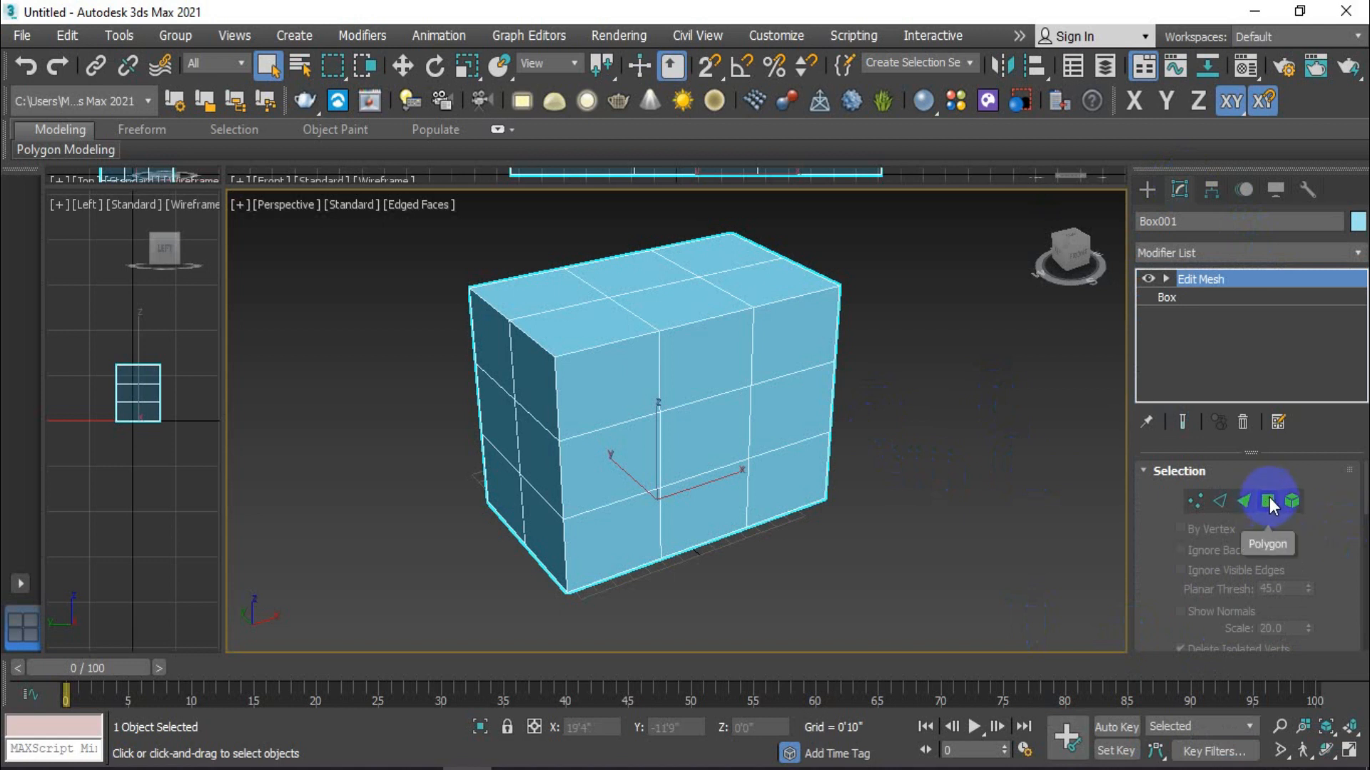
left_click(709, 364)
scroll(709, 364, "up", 3)
scroll(706, 354, "down", 2)
scroll(734, 370, "up", 1)
Apply the DeleteMesh modifier to the selected front polygon and view the opening from different angles
left_click(1184, 224)
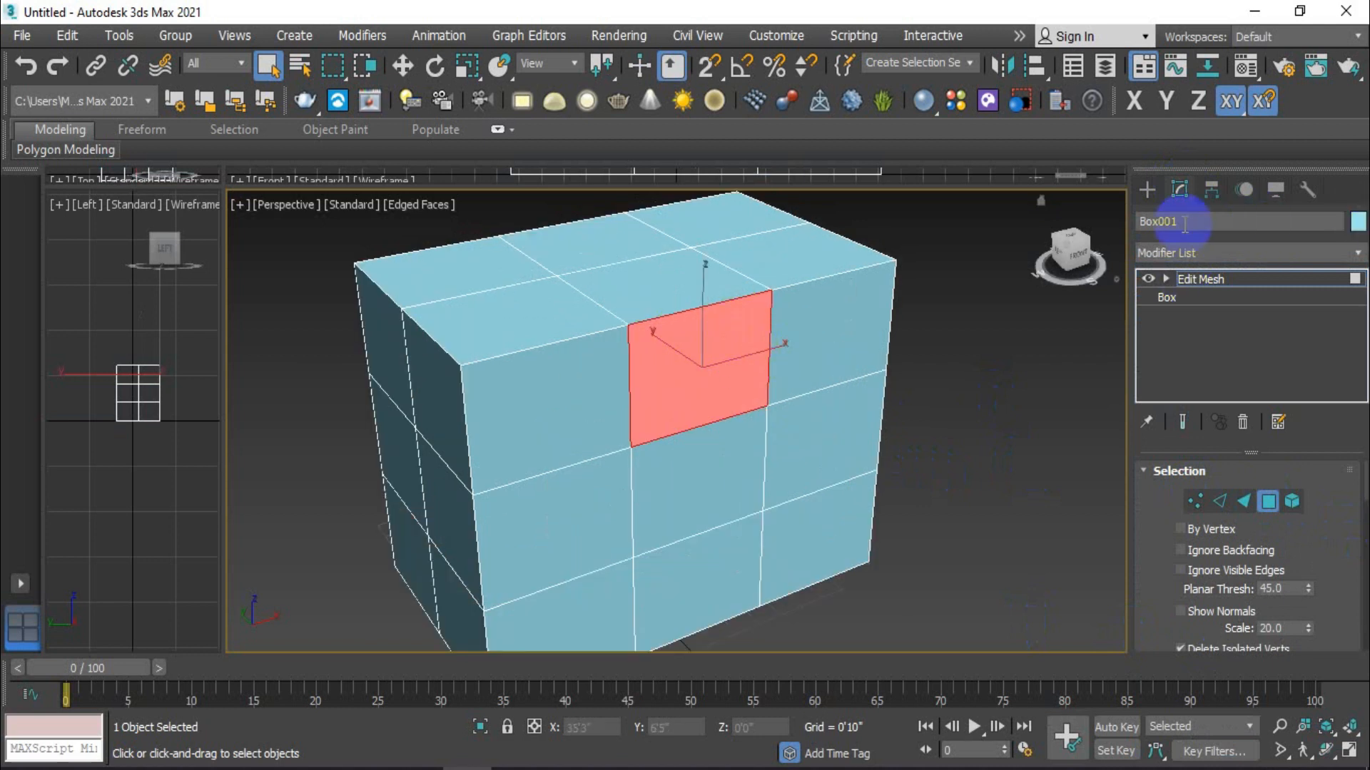
left_click(1346, 254)
scroll(1259, 542, "down", 2)
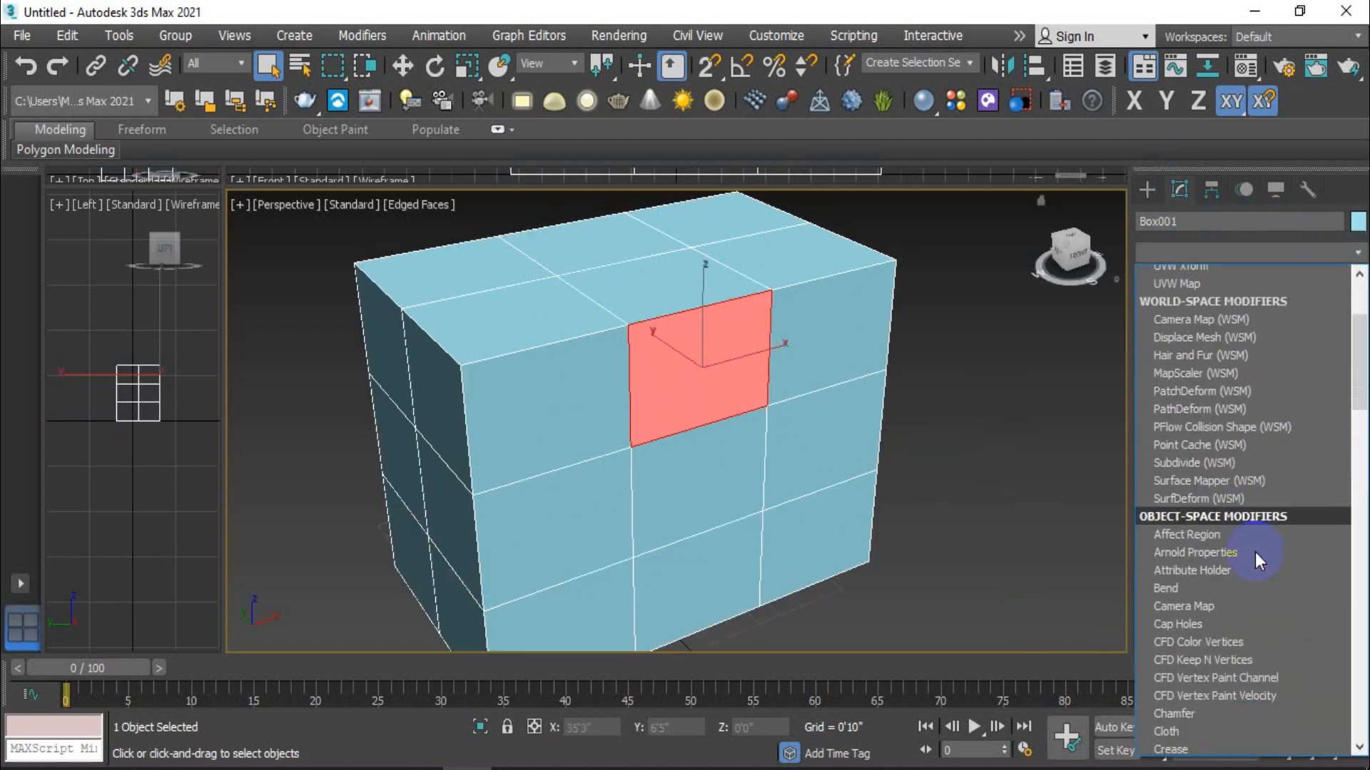
scroll(1256, 552, "down", 3)
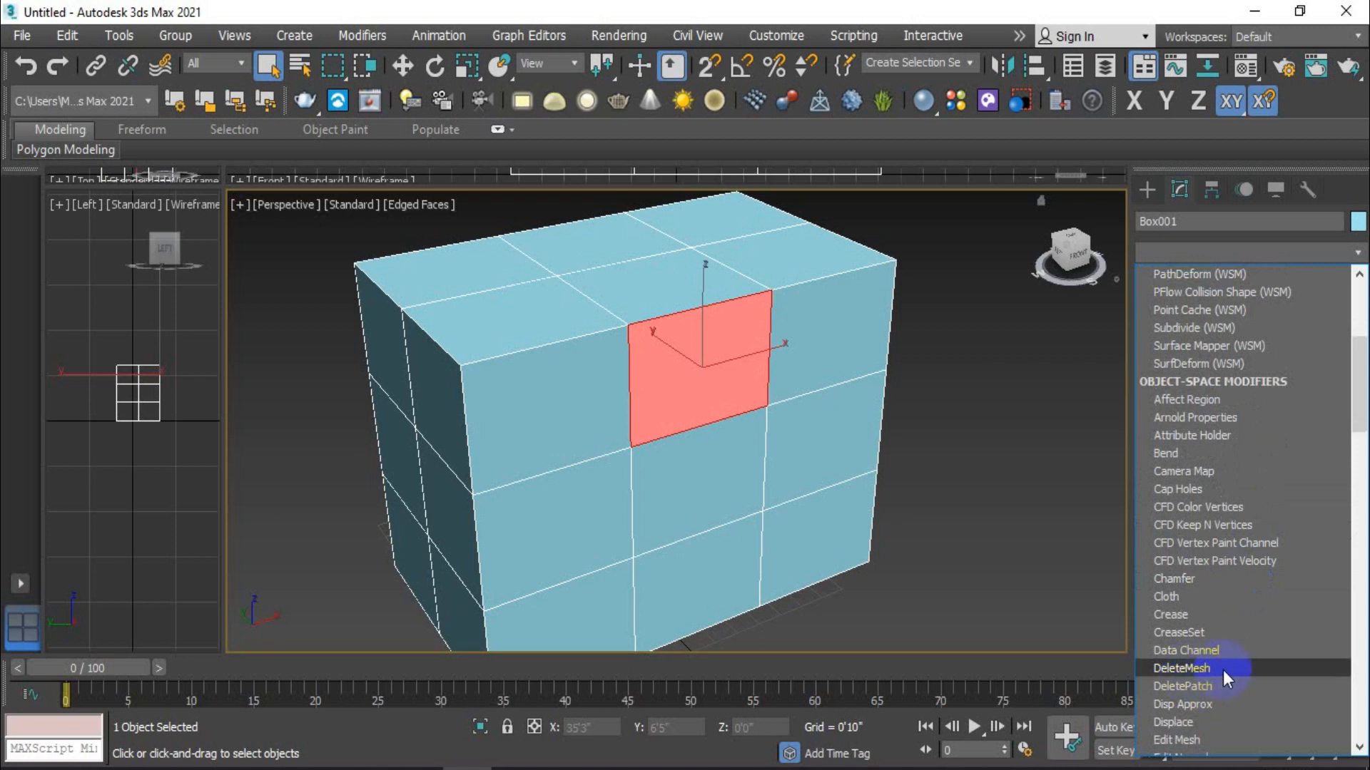
left_click(1223, 670)
middle_click_drag(807, 395, 661, 378, "alt")
scroll(789, 417, "down", 2)
middle_click_drag(789, 417, 804, 388, "alt")
Reopen the Edit Mesh polygon level to view the selected face, and return to DeleteMesh with no sub-object level active
left_click(1200, 296)
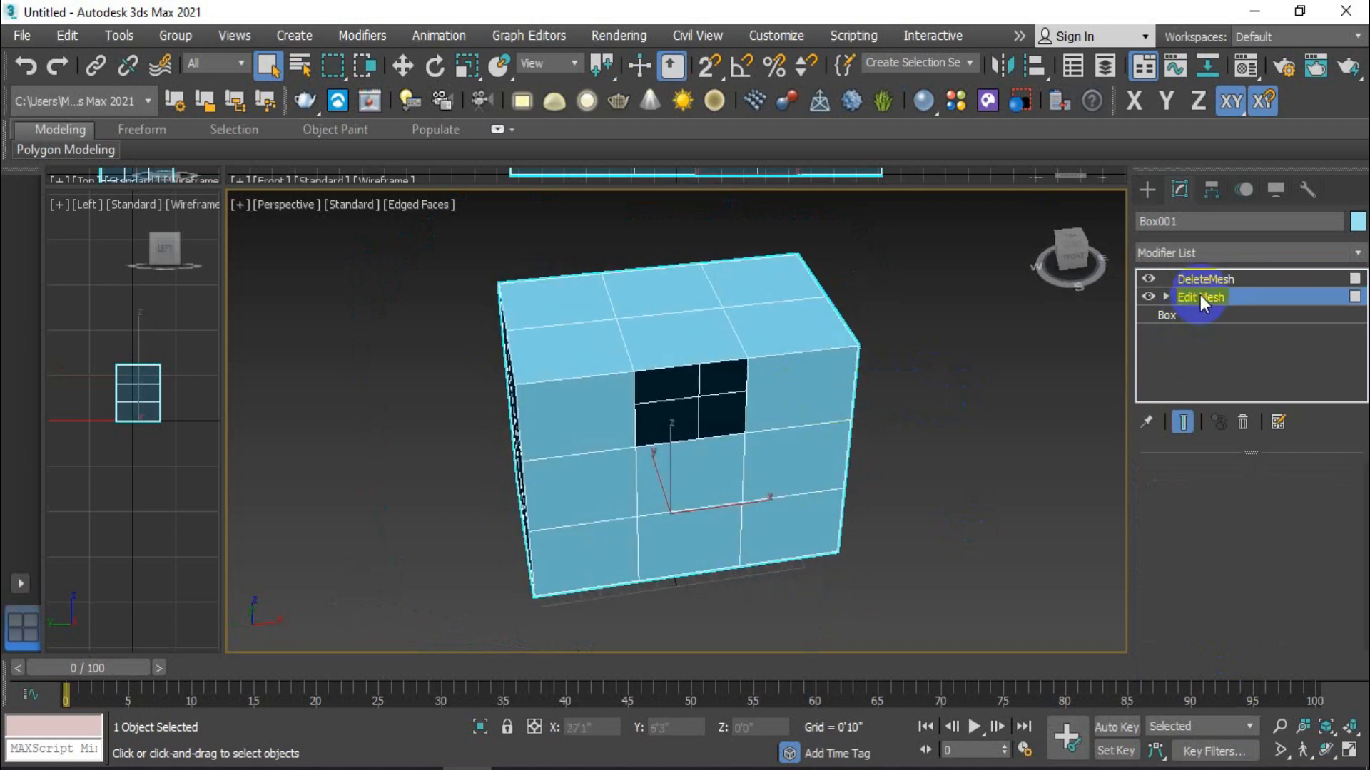
left_click(1268, 501)
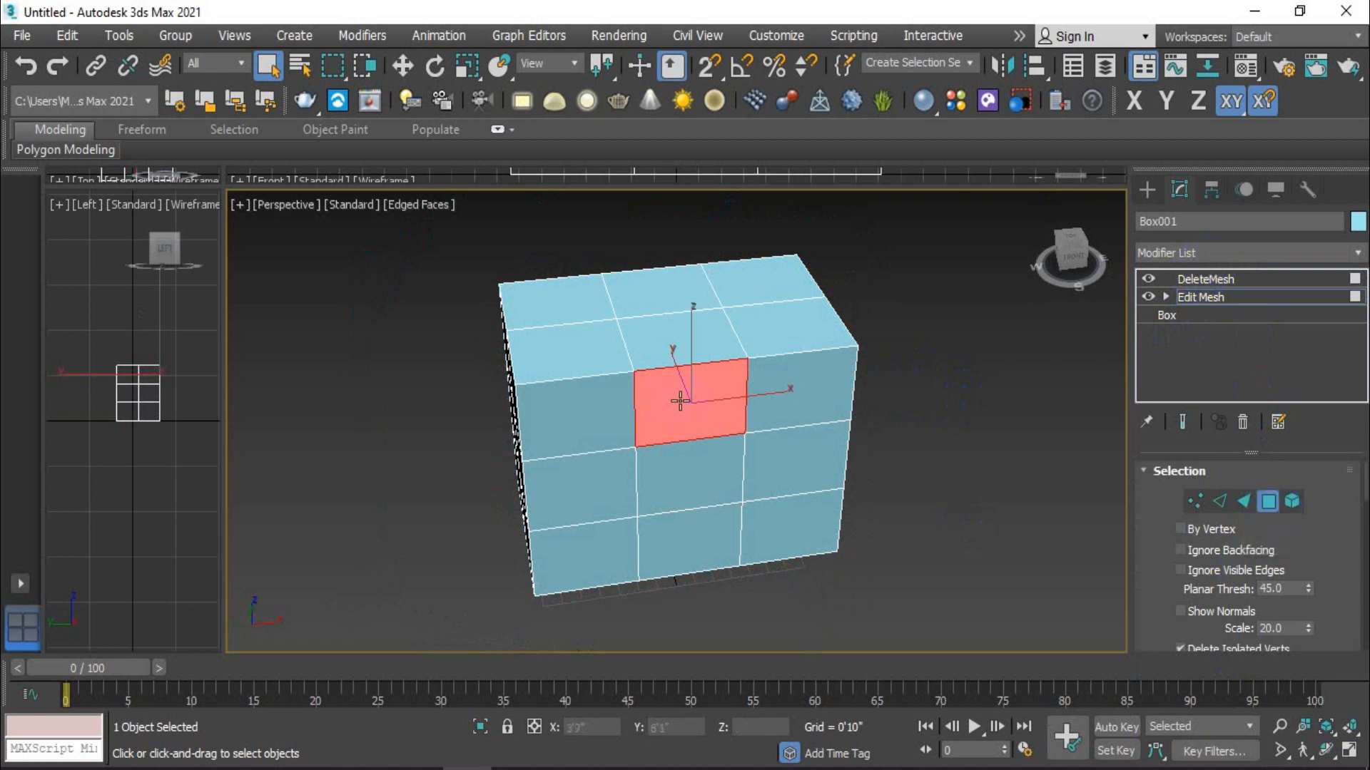
scroll(709, 405, "up", 3)
left_click(1205, 279)
left_click(829, 404)
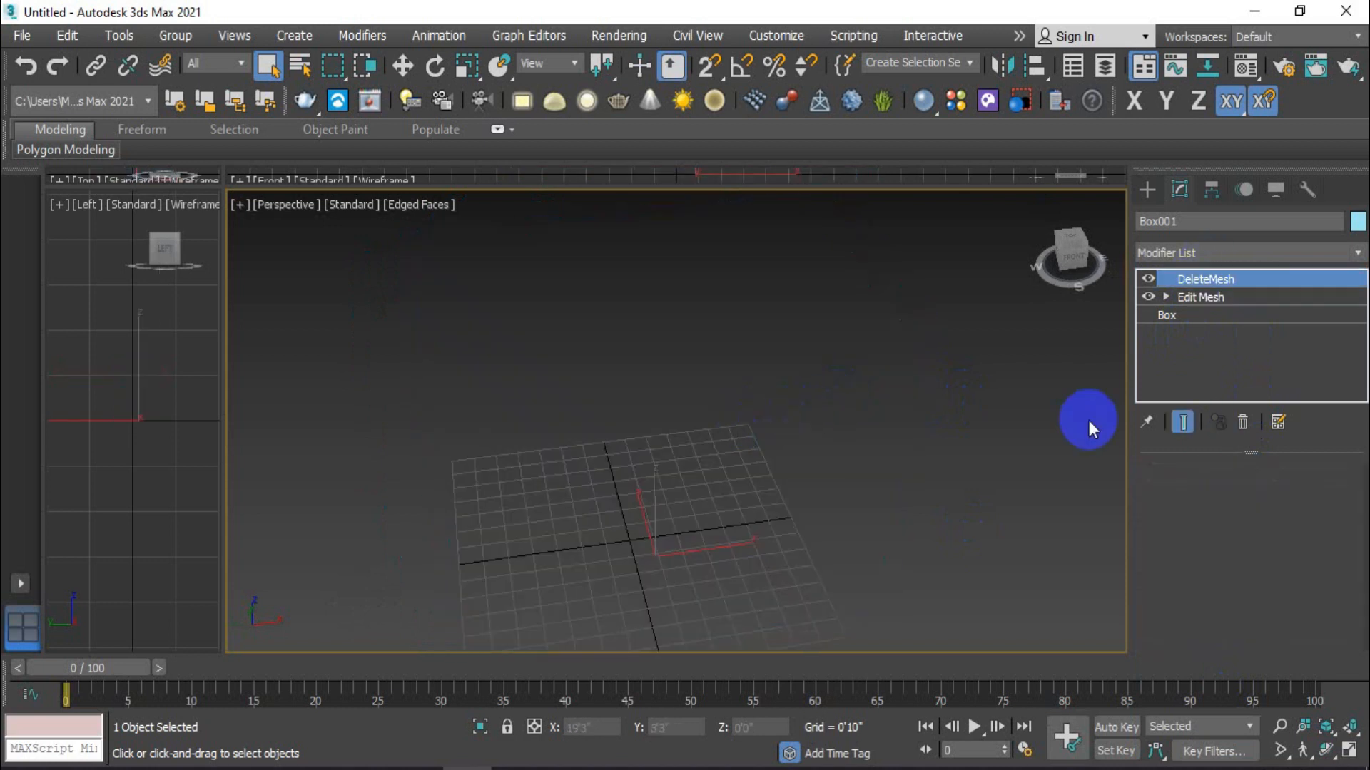
Switch off DeleteMesh and extend the Edit Mesh polygon selection to a two-by-two block on the front side's upper right
left_click(1235, 298)
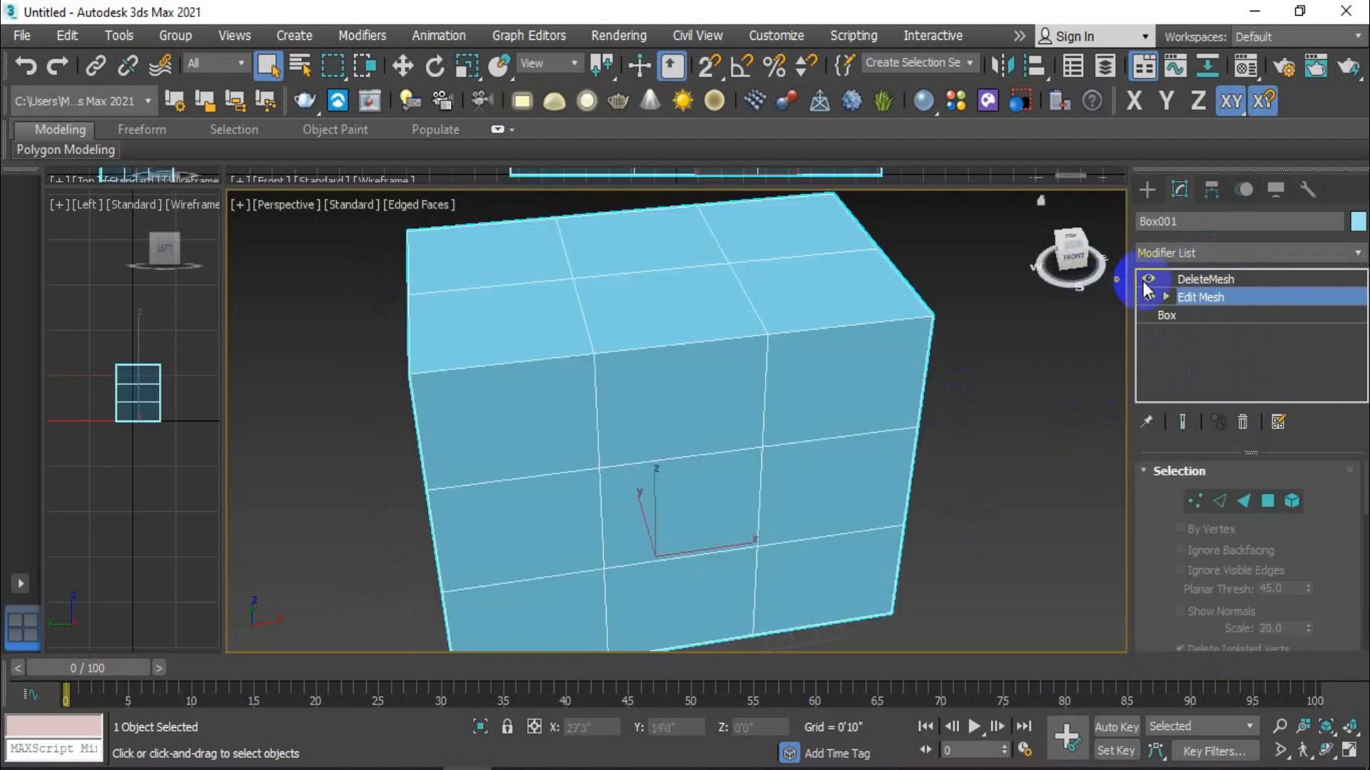
middle_click_drag(825, 400, 885, 400, "alt")
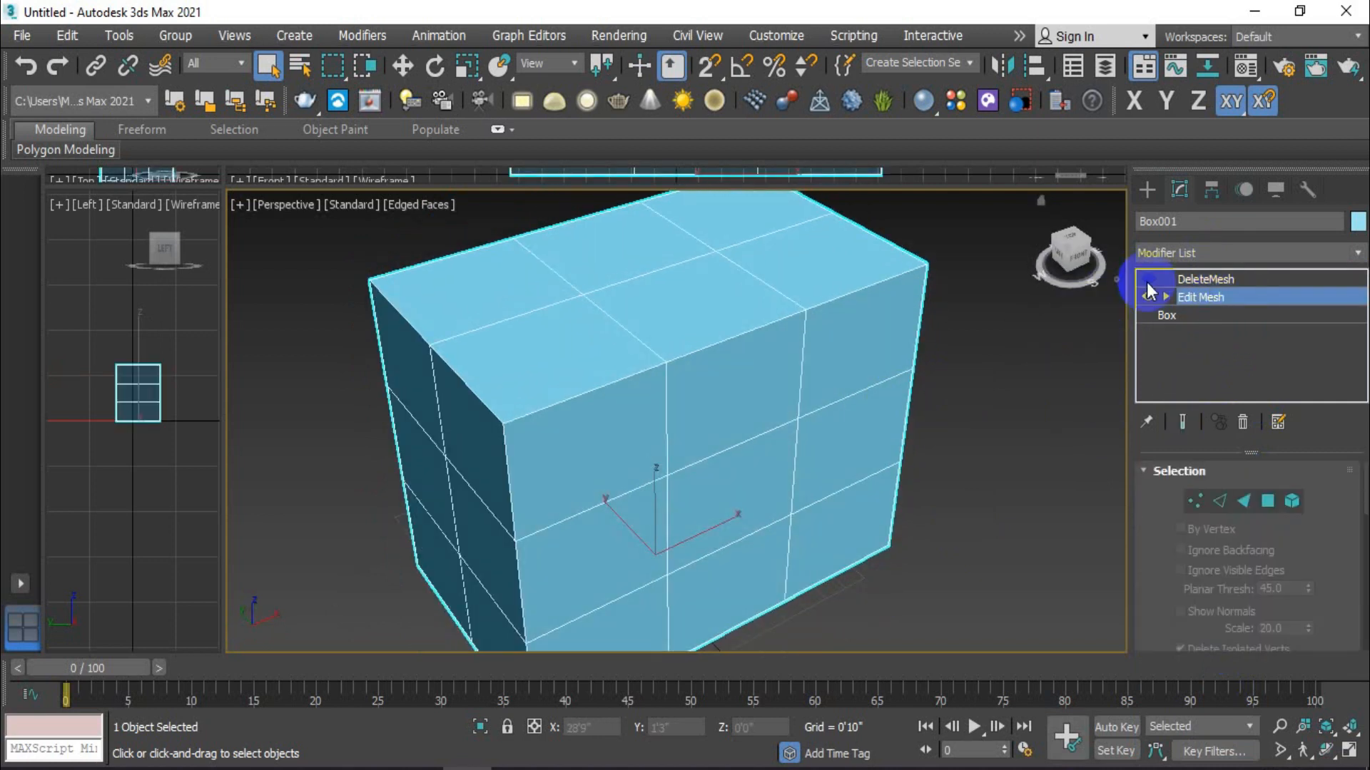
left_click(1268, 502)
middle_click_drag(863, 497, 840, 469, "alt")
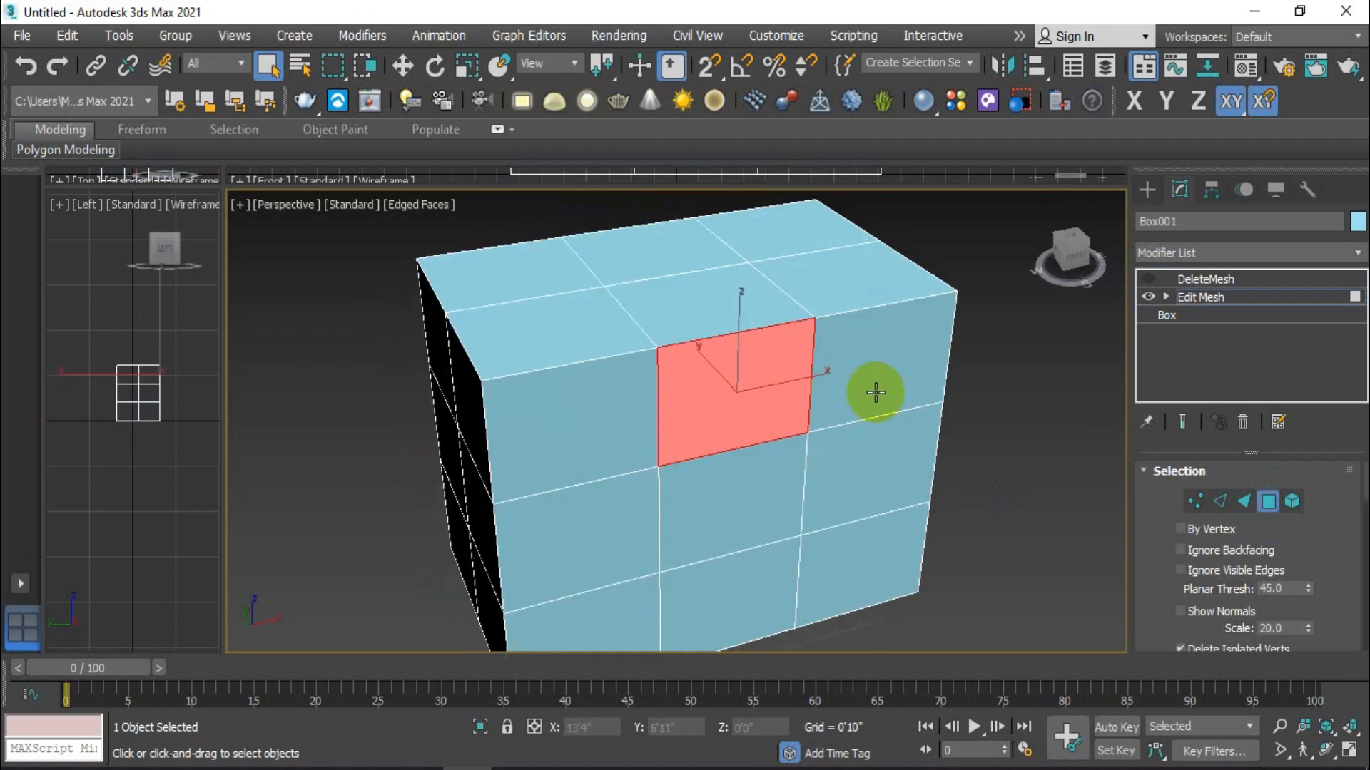
left_click(876, 392, "ctrl")
left_click(883, 473, "ctrl")
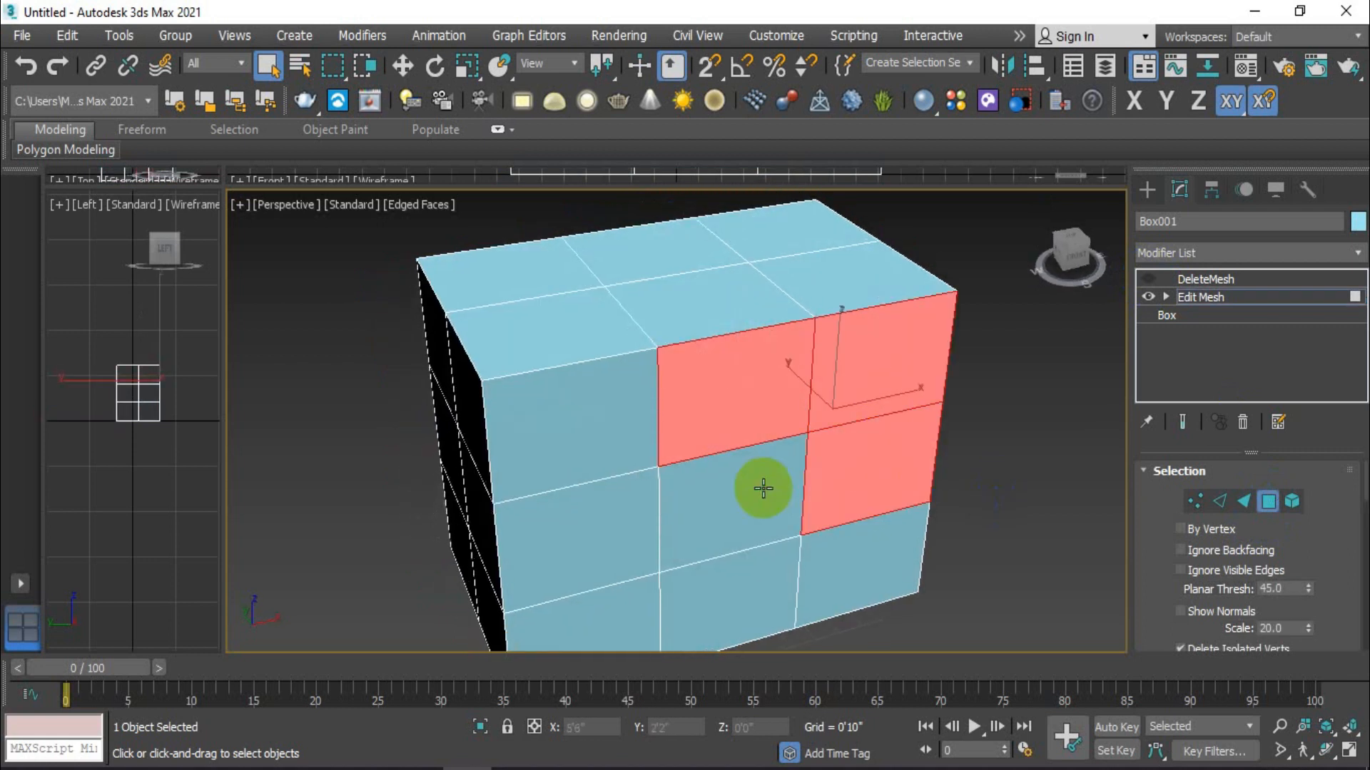
left_click(762, 486, "ctrl")
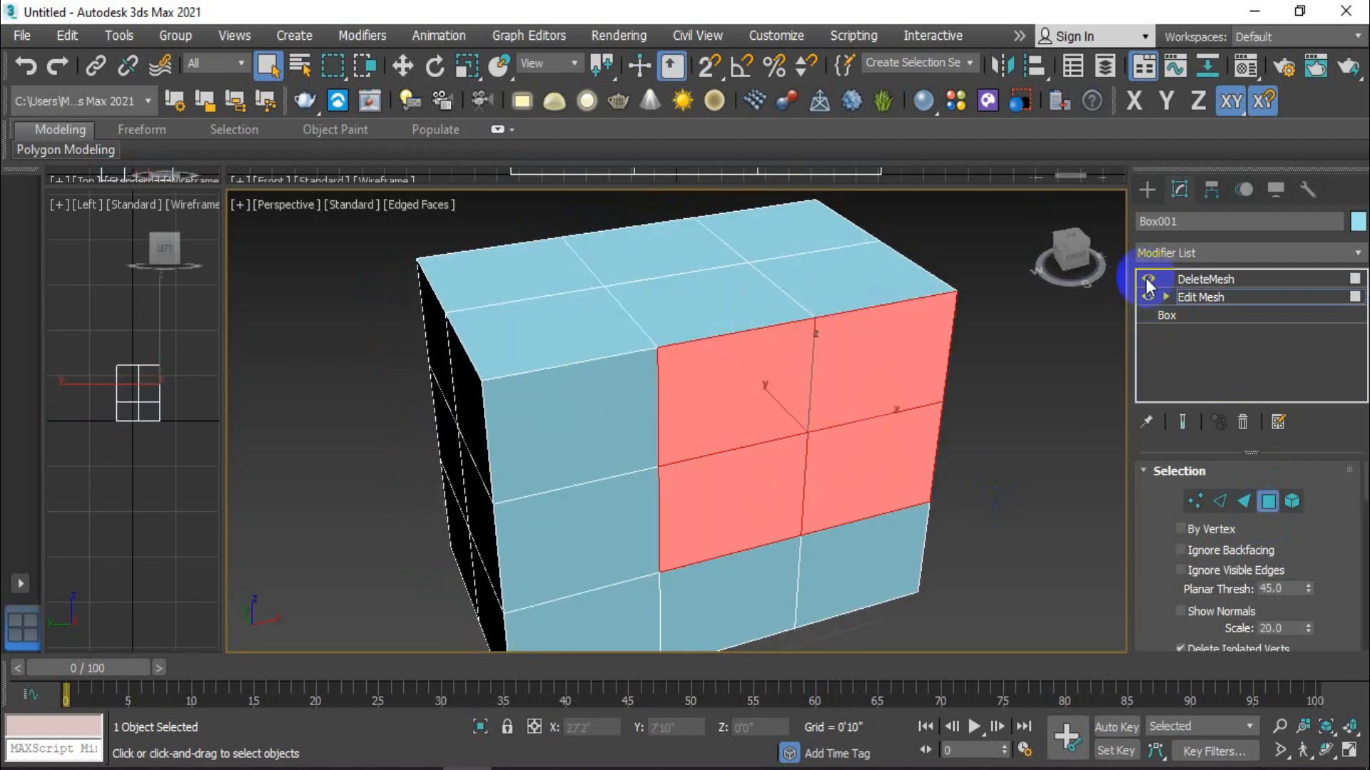
Return to DeleteMesh with its effect switched on and examine the two-by-two opening in the box's front
left_click(1187, 283)
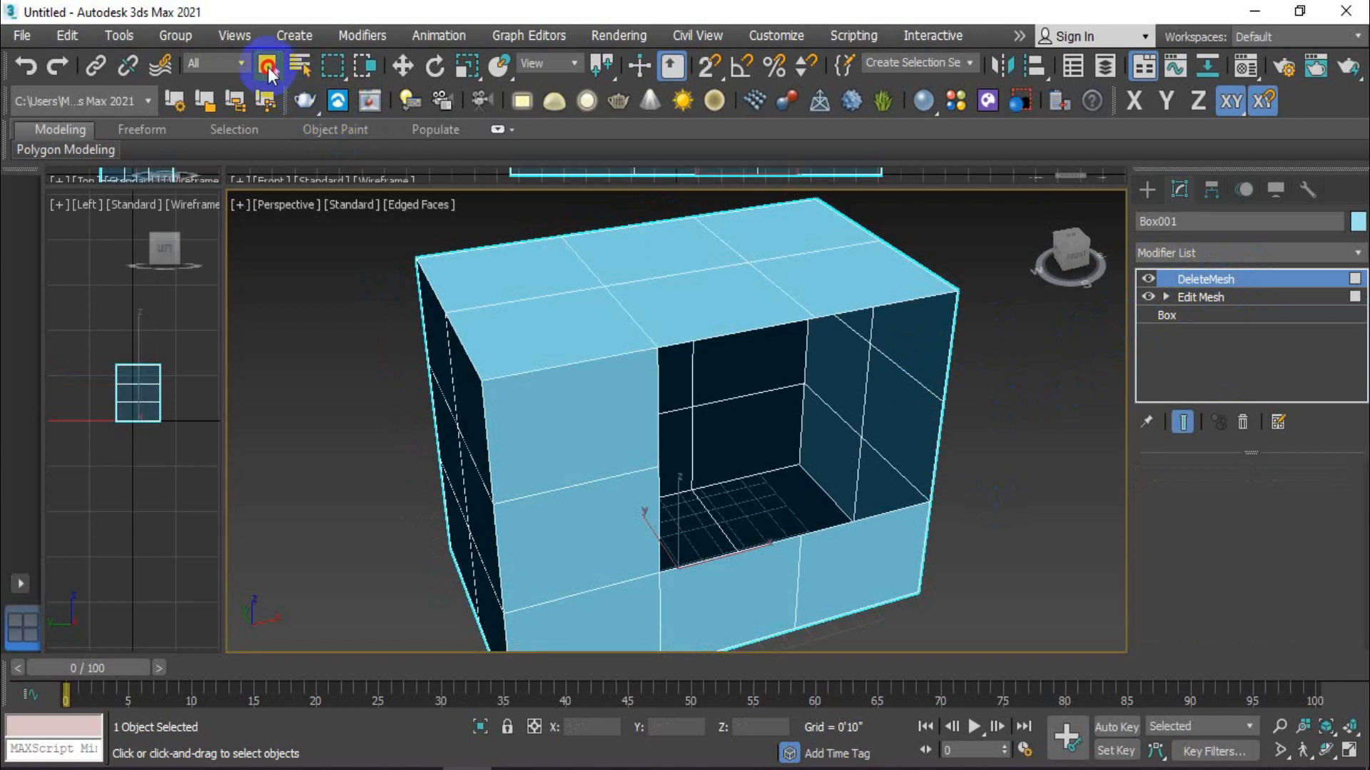
middle_click_drag(884, 440, 928, 442, "alt")
left_click(1212, 352)
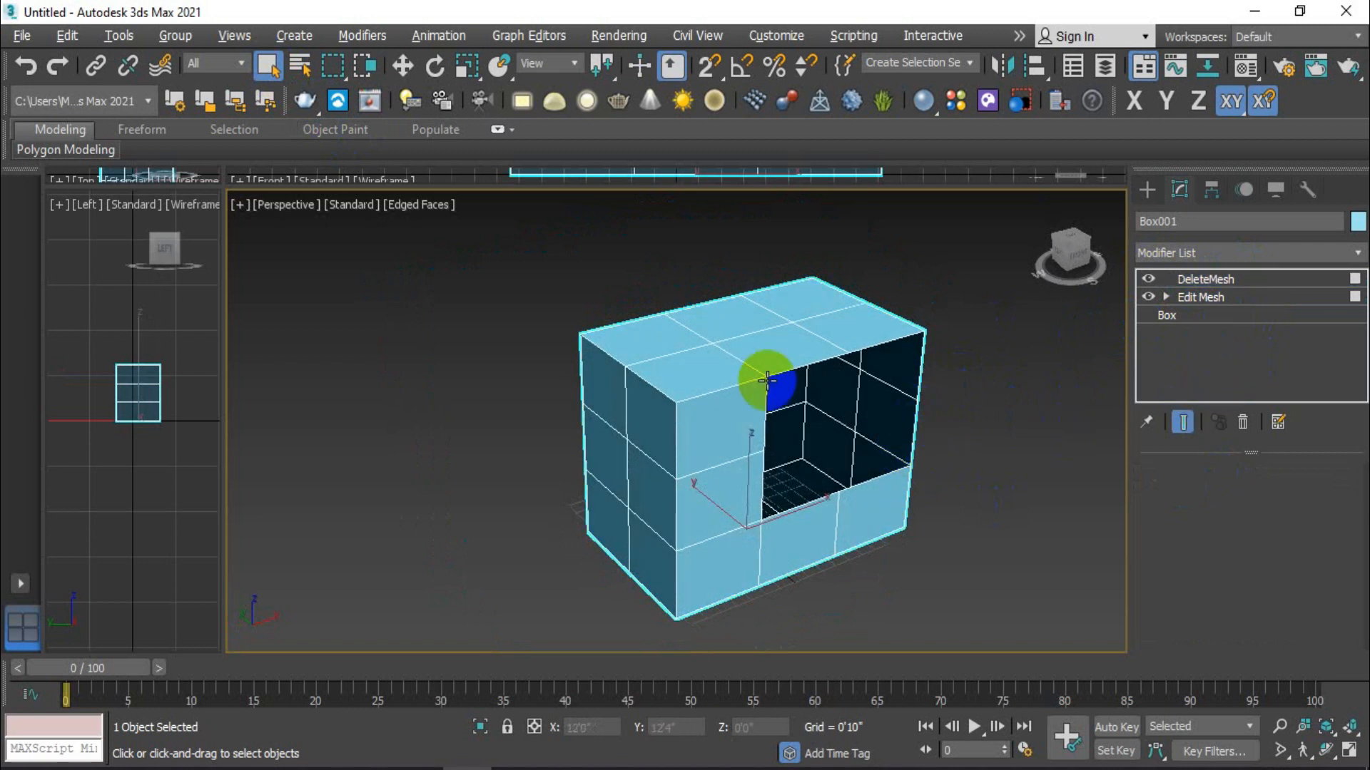
scroll(826, 405, "up", 3)
scroll(877, 391, "down", 3)
mouse_move(907, 392)
middle_mouse_down("alt")
mouse_move(870, 382)
mouse_move(917, 399)
middle_mouse_up("alt")
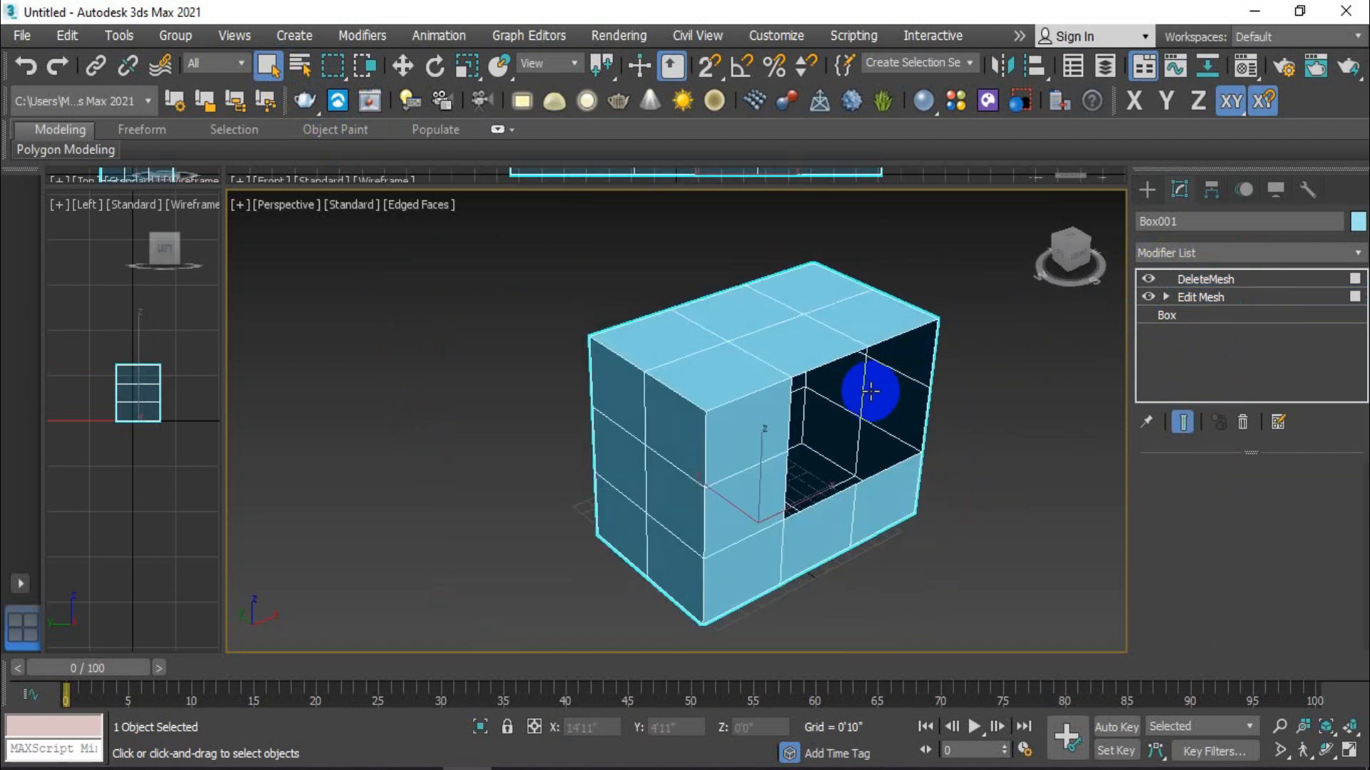
scroll(869, 391, "up", 3)
Switch off DeleteMesh and add the two top polygons adjoining the front block to the Edit Mesh selection
left_click(1147, 279)
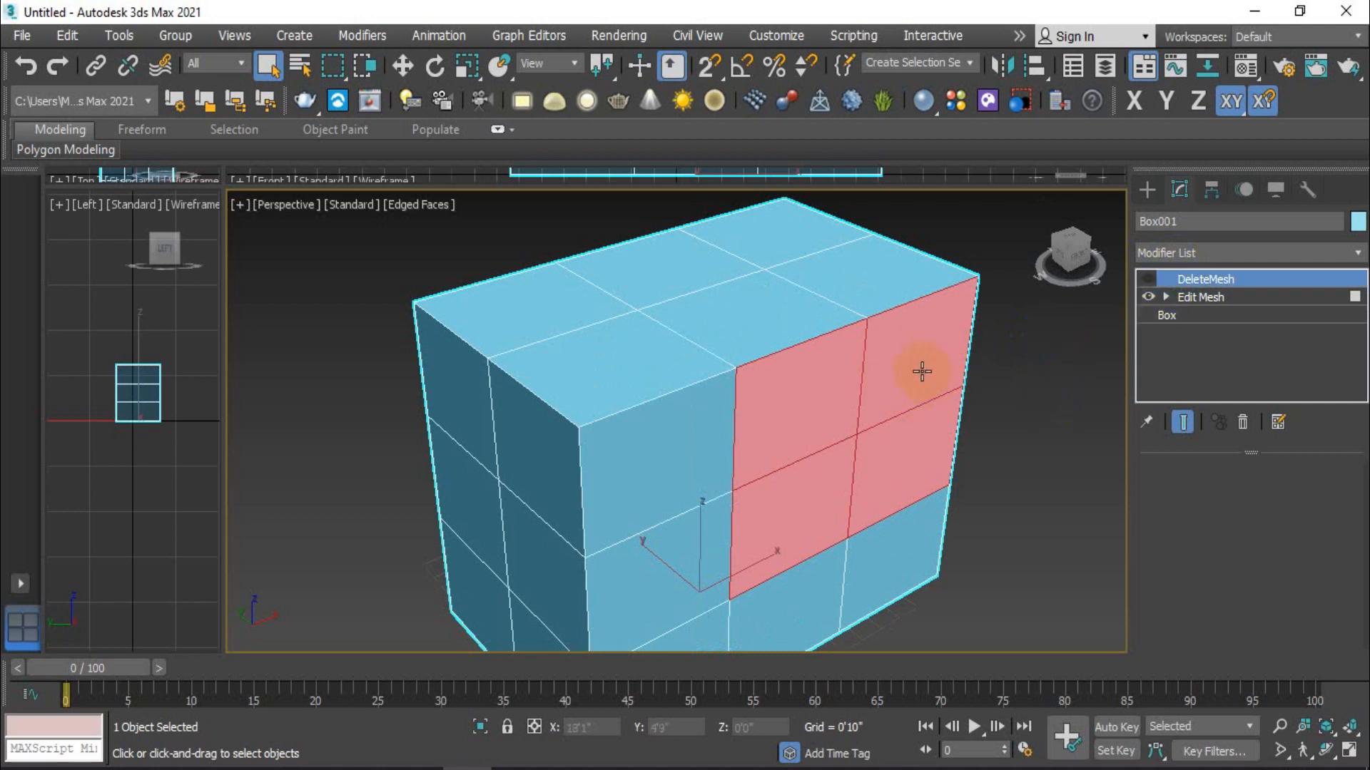
middle_click_drag(932, 349, 914, 357, "alt")
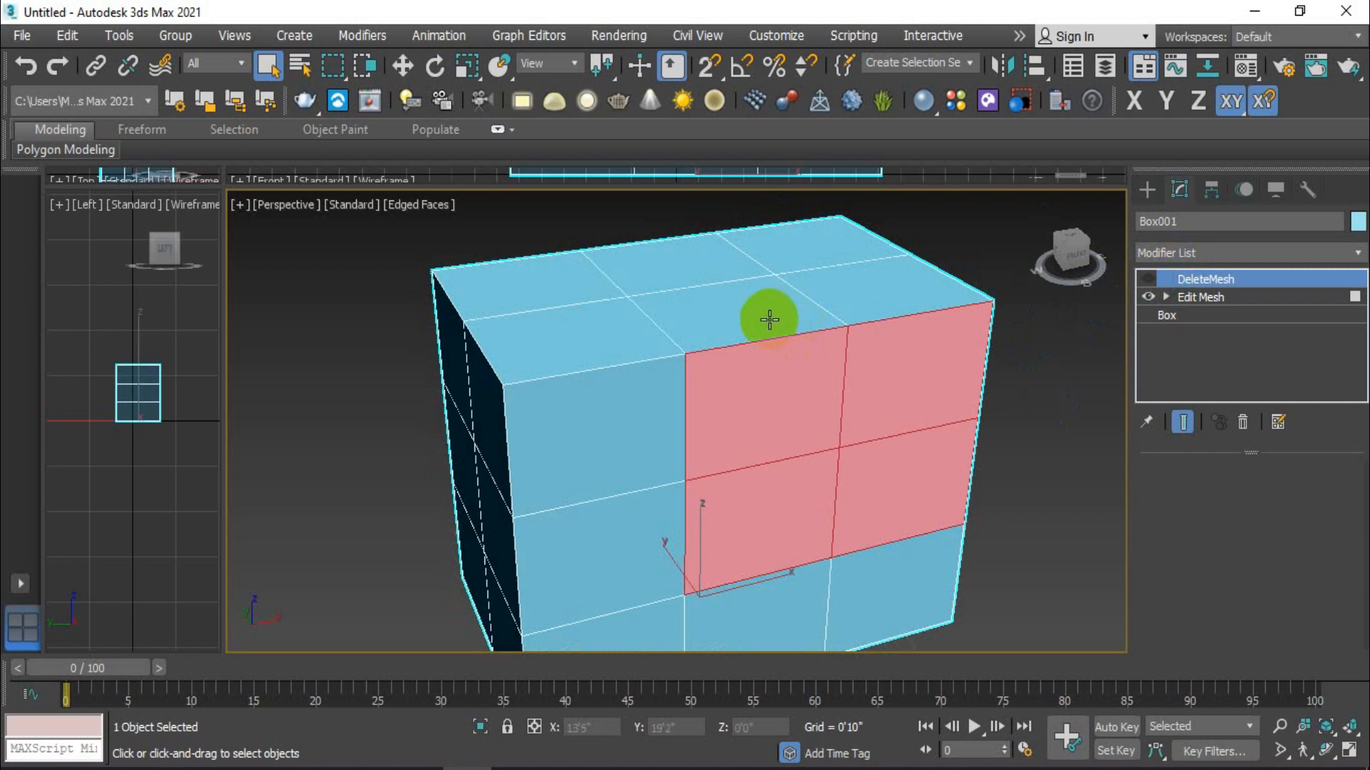
left_click(1208, 297)
left_click(756, 330, "ctrl")
left_click(885, 296, "ctrl")
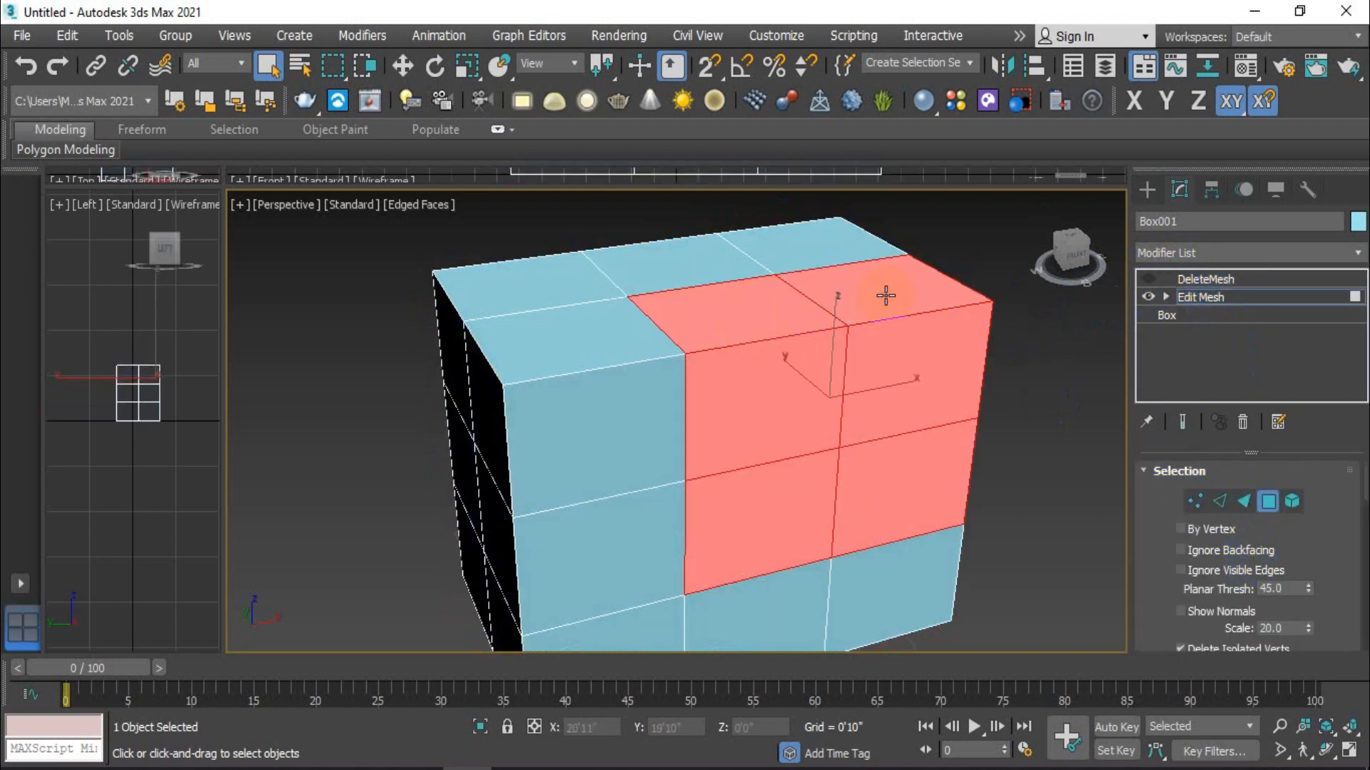
Switch DeleteMesh back on and examine the opening across the box's front and top
left_click(1150, 278)
left_click(1213, 281)
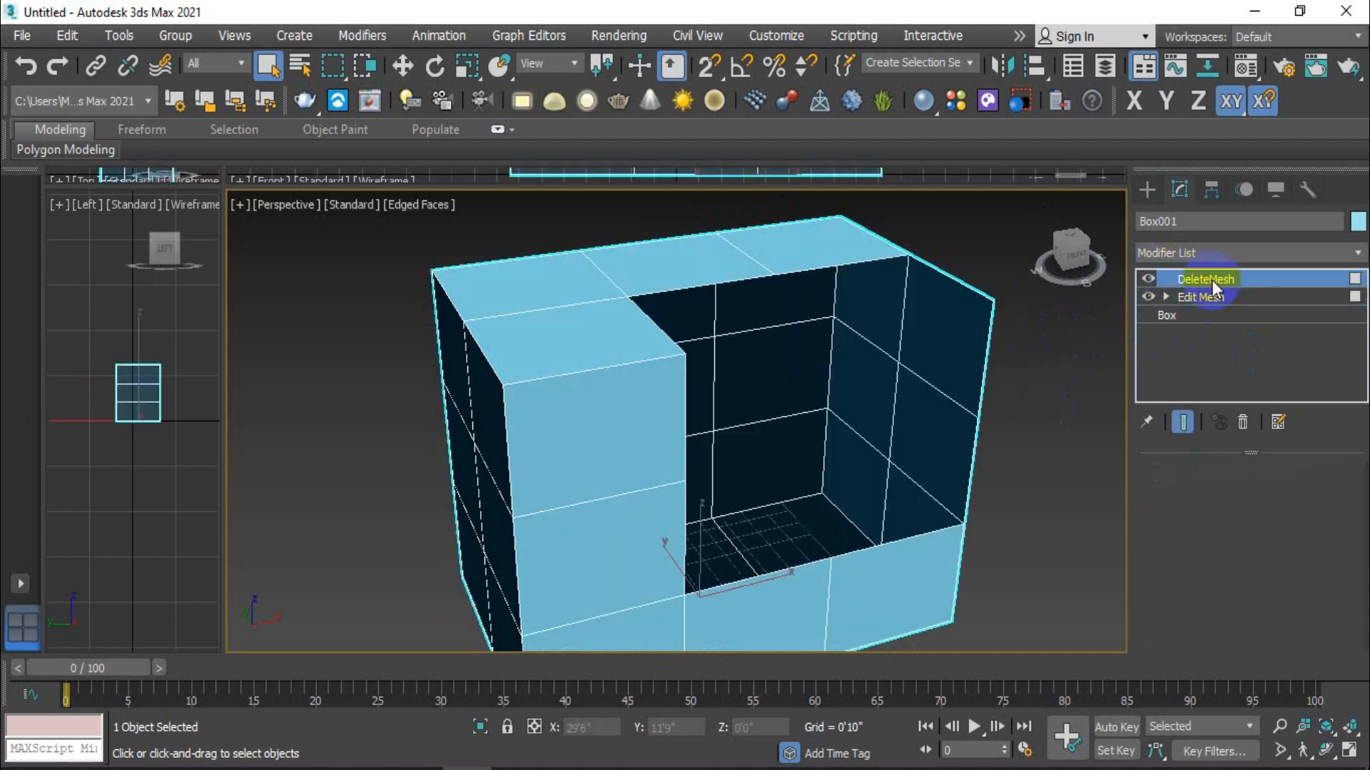
middle_click_drag(1026, 476, 956, 444, "alt")
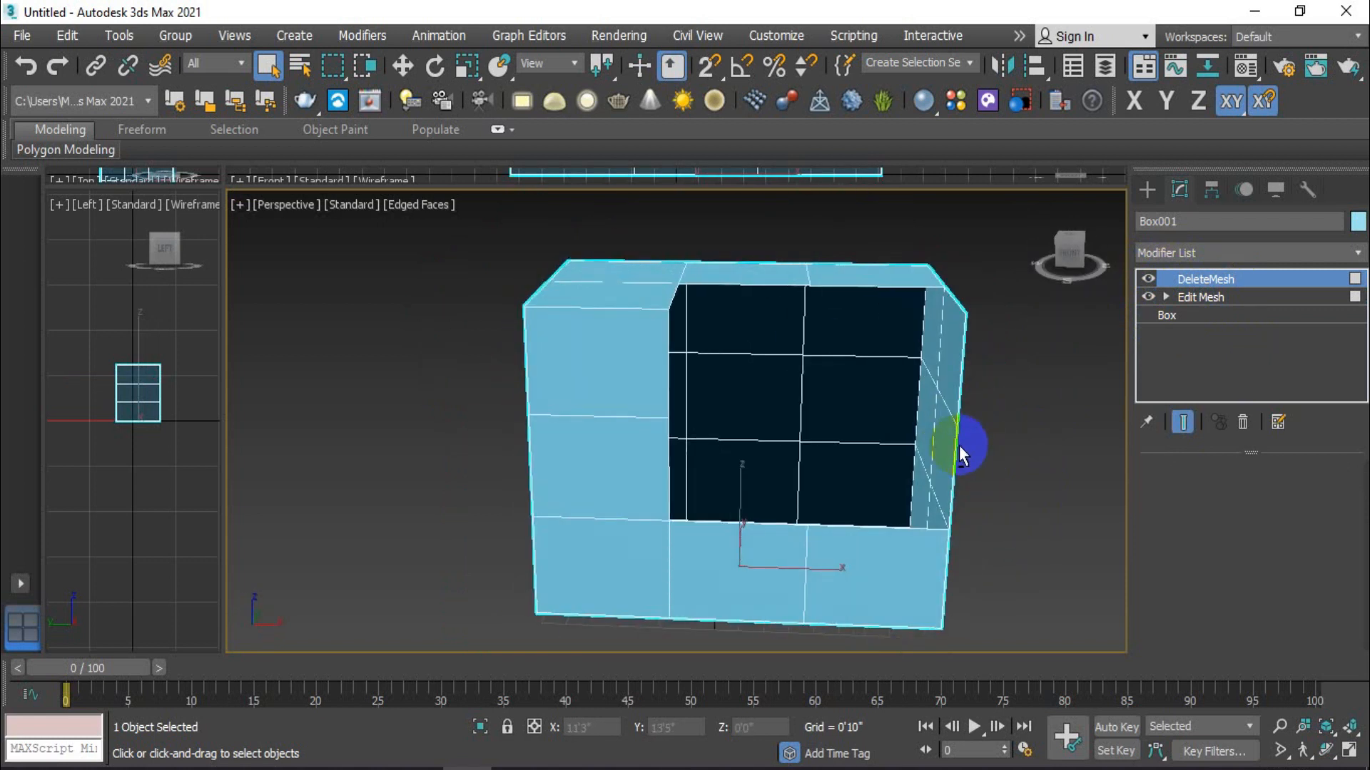
Delete the DeleteMesh and Edit Mesh modifiers from the box, leaving only the base Box object
right_click(1275, 281)
left_click(1239, 318)
right_click(1237, 278)
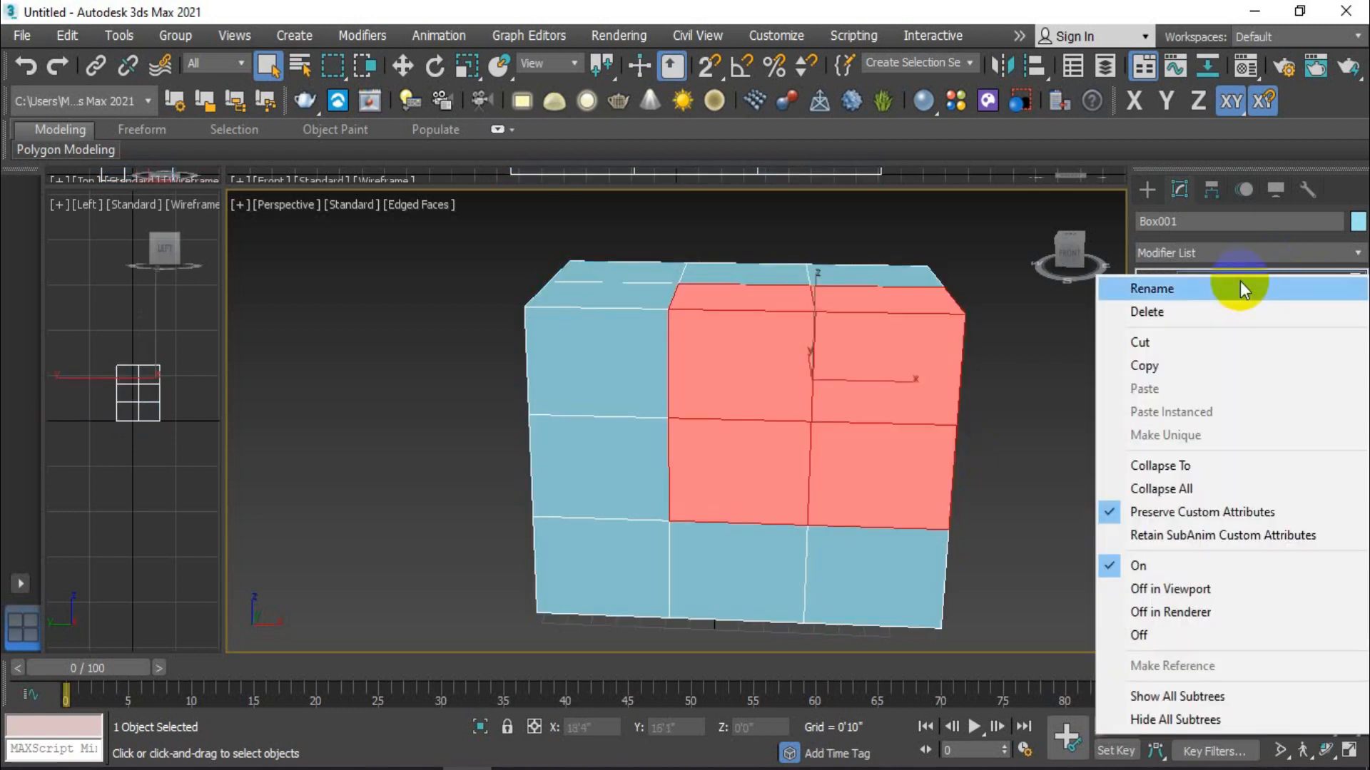
left_click(1197, 311)
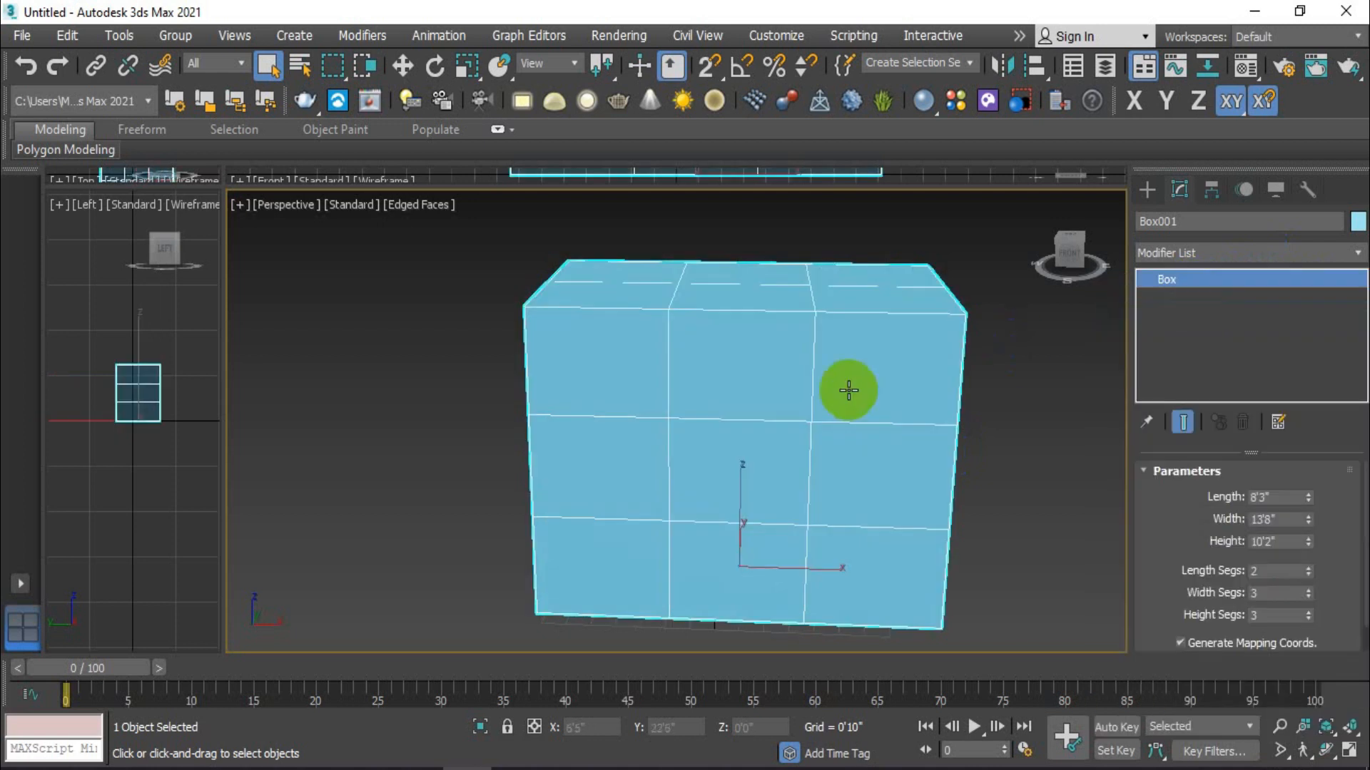
scroll(844, 385, "down", 4)
middle_click_drag(810, 450, 906, 478, "alt")
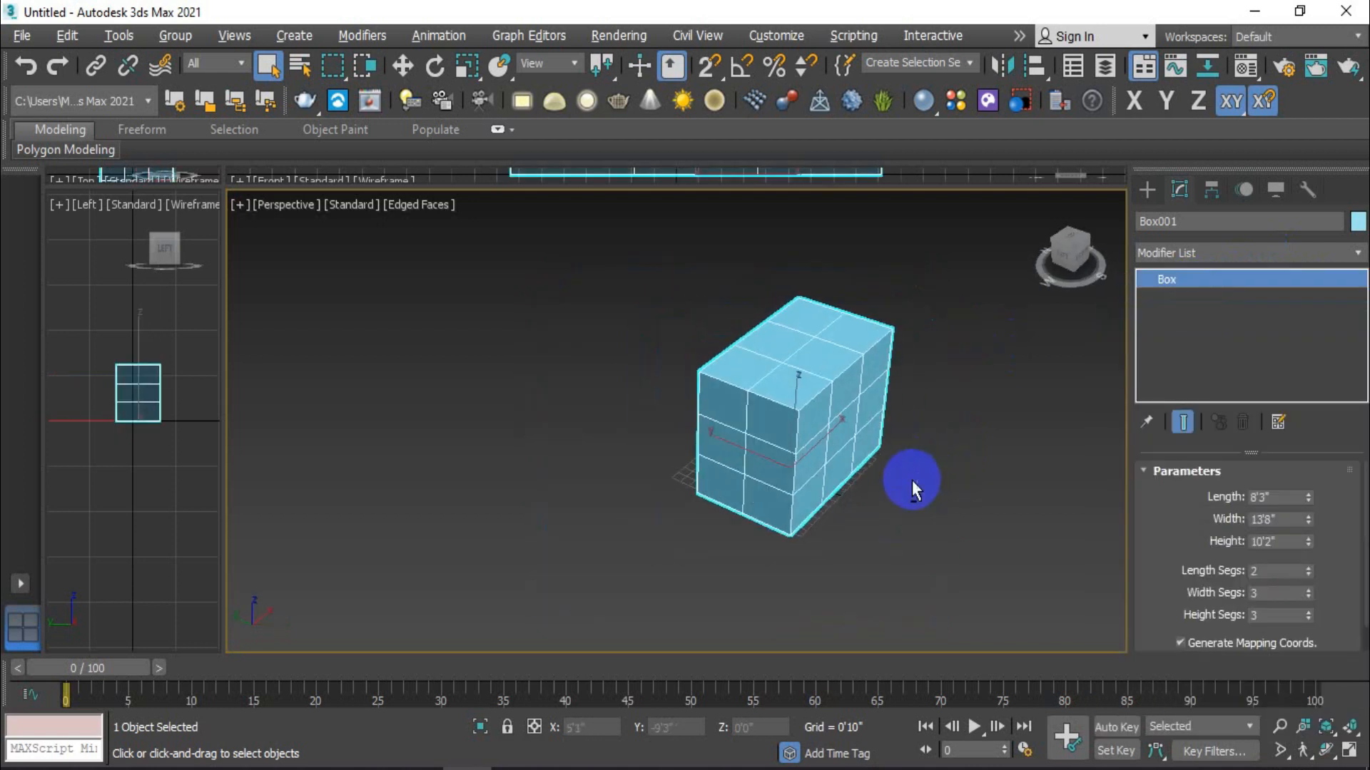
Set the box's length to 0'8" and its length segments to 1 to form a thin wall
left_click_drag(1171, 593, 1171, 563)
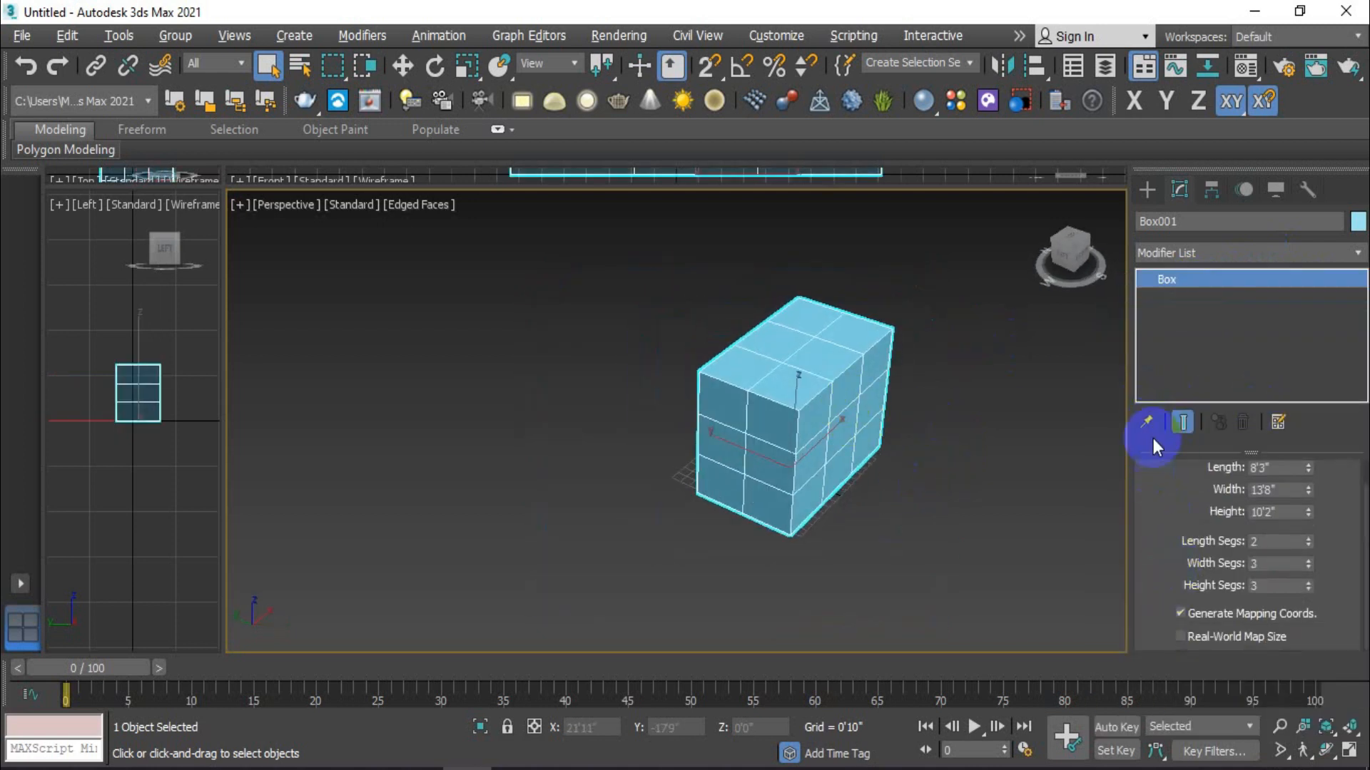
scroll(1195, 547, "up", 1)
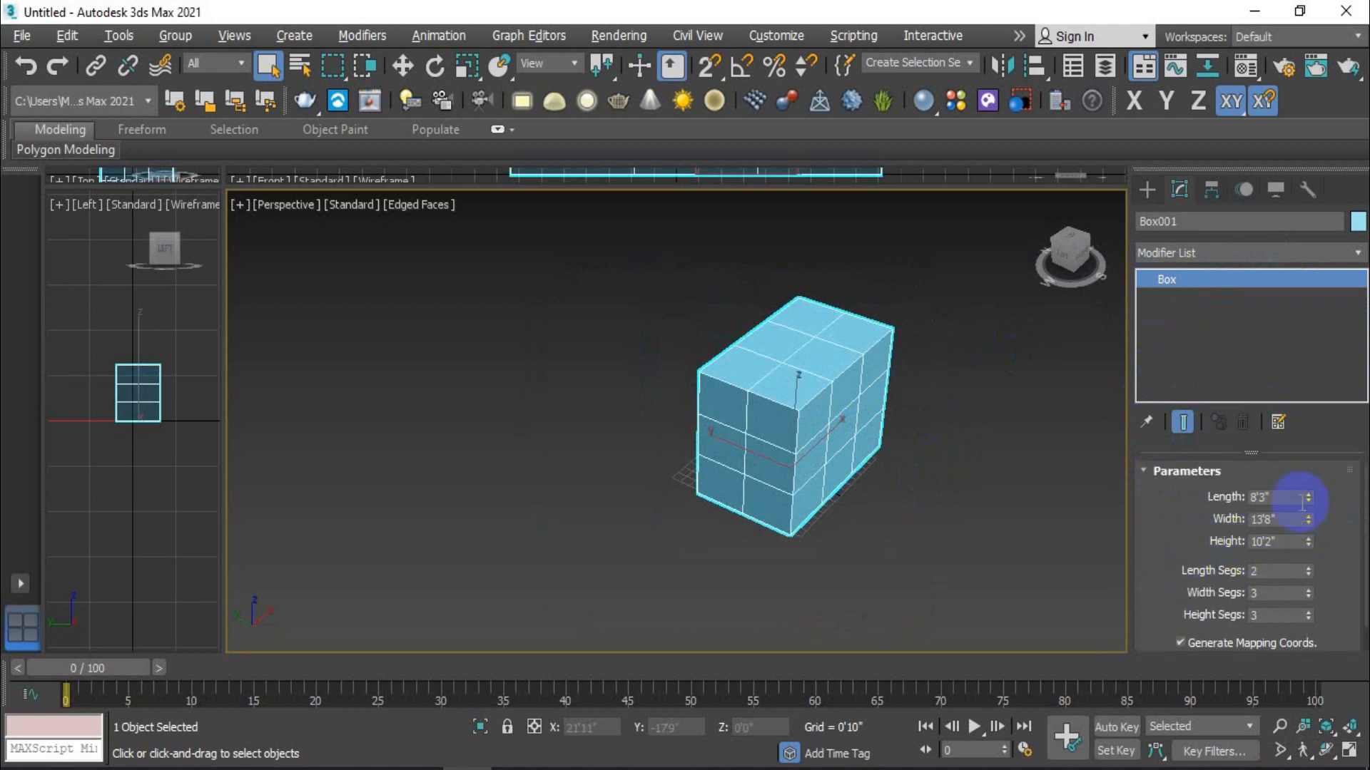
left_click_drag(1306, 497, 1311, 594)
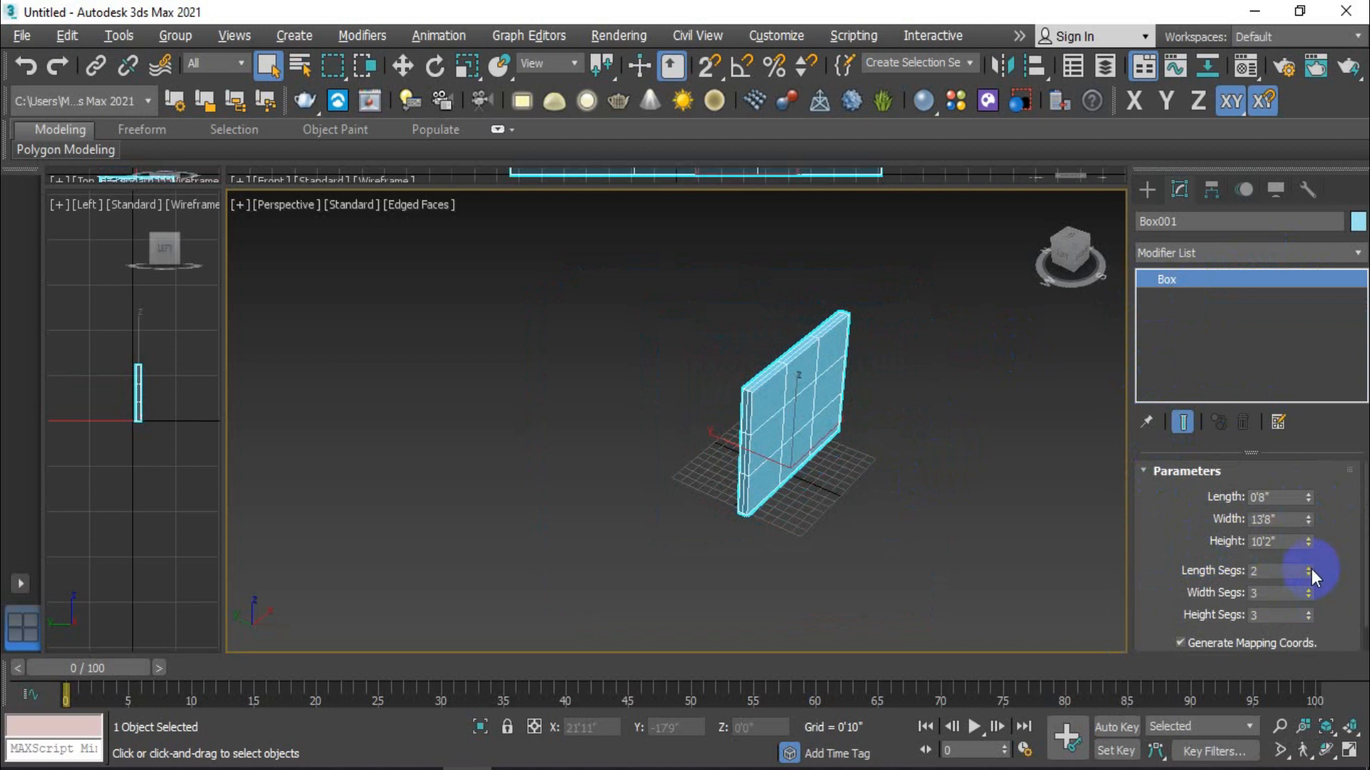
middle_click_drag(924, 433, 892, 471, "alt")
Clone one independent copy of the thin wall along the Y axis, placed parallel at about Y -9'2"
left_click(403, 65)
left_click_drag(758, 428, 859, 553, "shift")
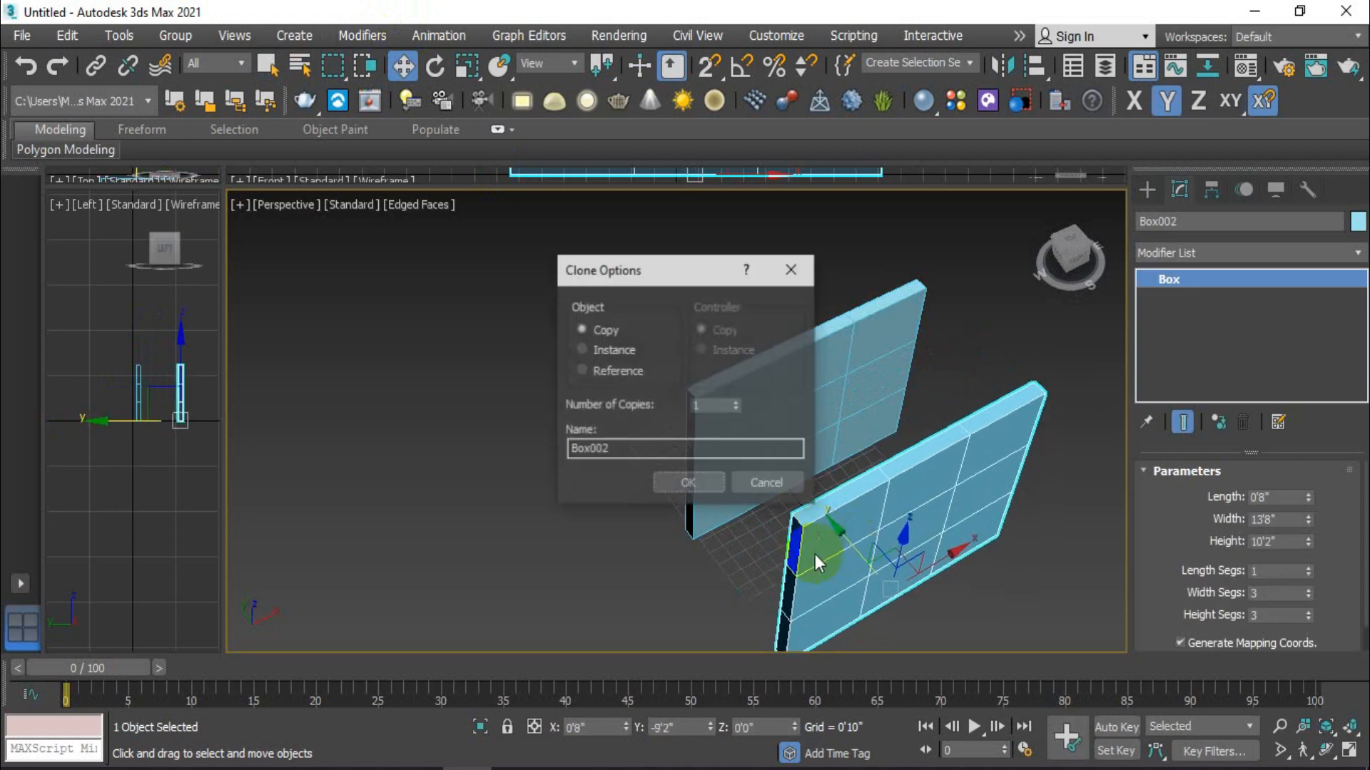
left_click(685, 482)
middle_click_drag(741, 544, 627, 397)
Create two thin upright boxes closing both open ends between the parallel walls, the second about 9'10" long and 1'1" wide
left_click(1147, 189)
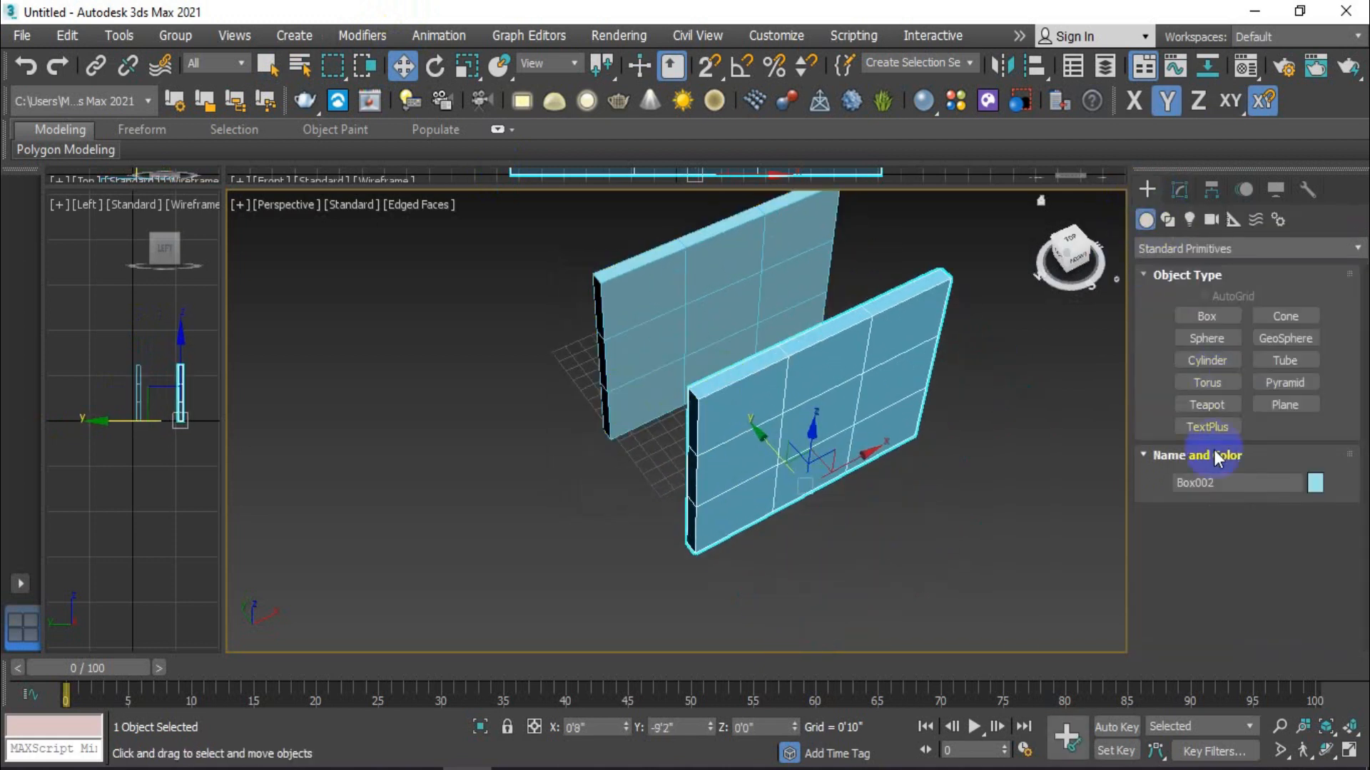
left_click(1198, 317)
left_click_drag(599, 412, 709, 550)
left_click(700, 346)
middle_click_drag(842, 383, 864, 429, "alt")
left_click_drag(863, 429, 714, 502)
left_click(774, 287)
middle_click_drag(789, 365, 815, 397, "alt")
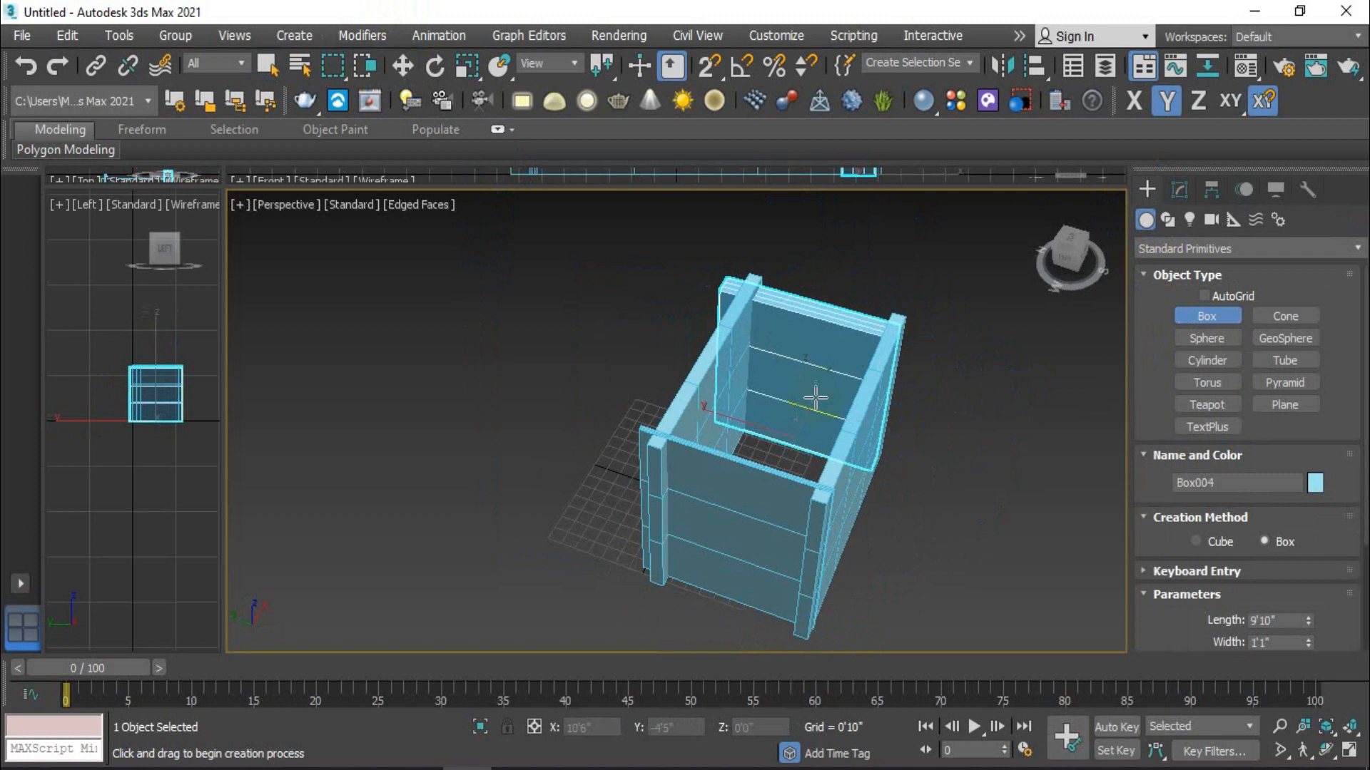
Draw a flat slab box about 17'8" long and 14'9" wide over the footprint of the four walls
scroll(815, 397, "down", 3)
middle_click_drag(824, 448, 789, 490, "alt")
left_click_drag(709, 323, 793, 554)
middle_click_drag(794, 554, 865, 468, "alt")
left_click(819, 458)
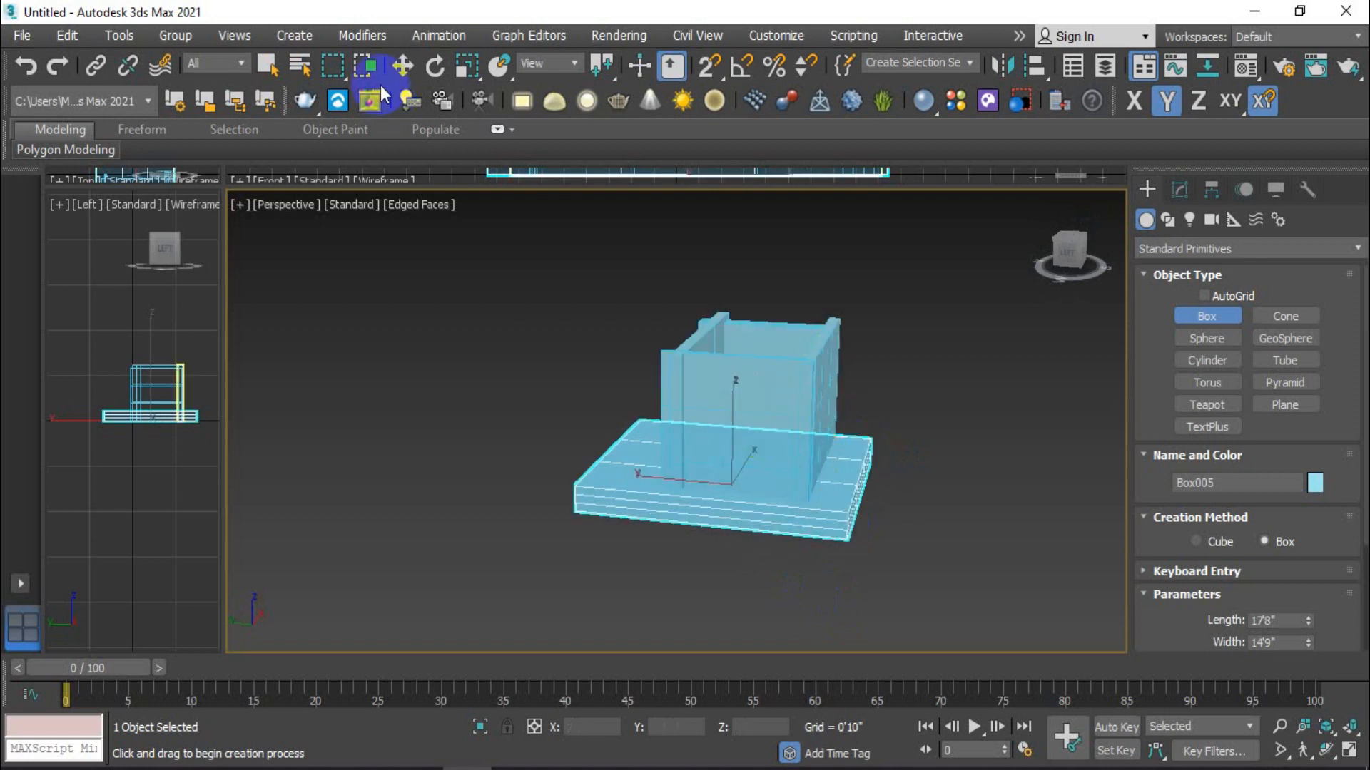
Raise the slab along Z onto the tops of the walls as a roof and deselect it
left_click(403, 66)
left_click_drag(767, 406, 762, 287)
left_click(914, 523)
middle_click_drag(914, 523, 803, 487, "alt")
scroll(739, 461, "up", 4)
scroll(861, 480, "down", 5)
scroll(681, 483, "up", 3)
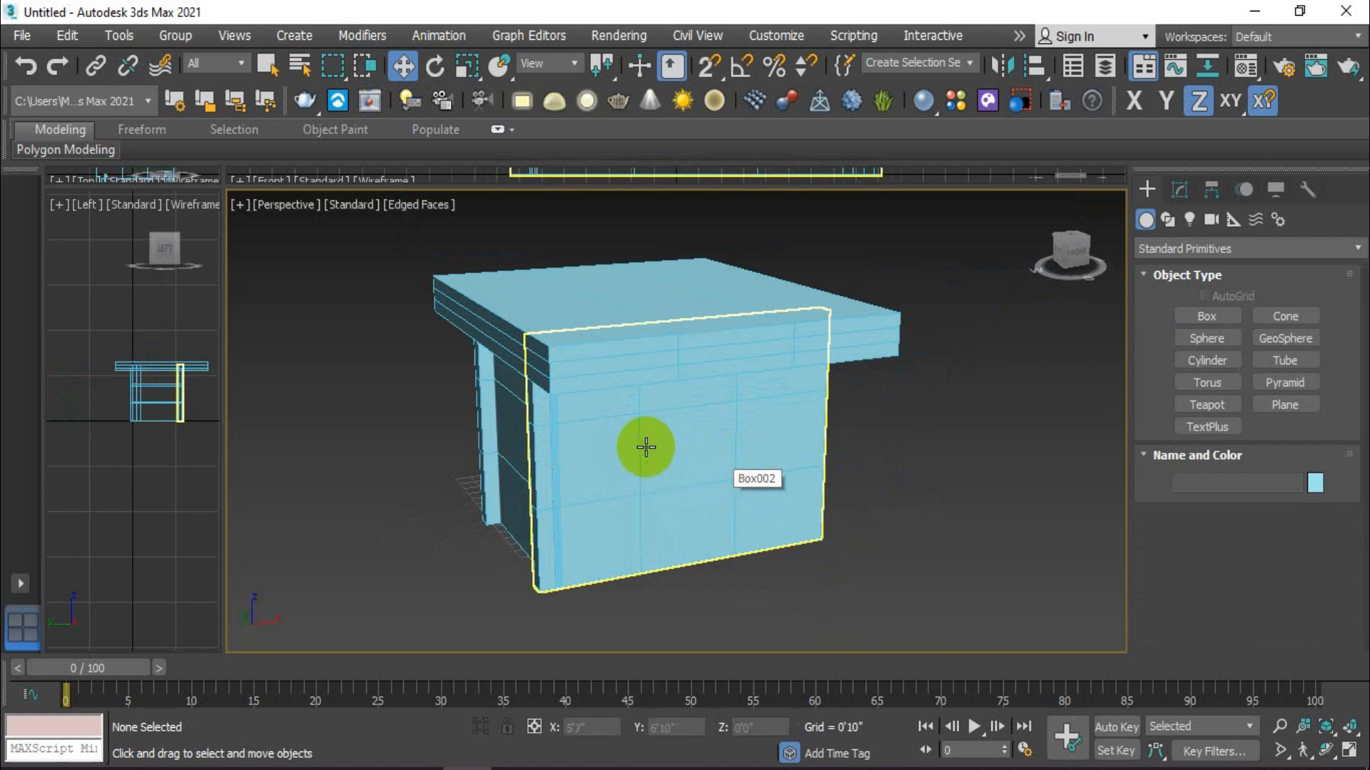
Hide the cloned front wall to expose the interior and unhide all objects again
left_click(679, 449)
right_click(681, 437)
left_click(642, 437)
right_click(675, 439)
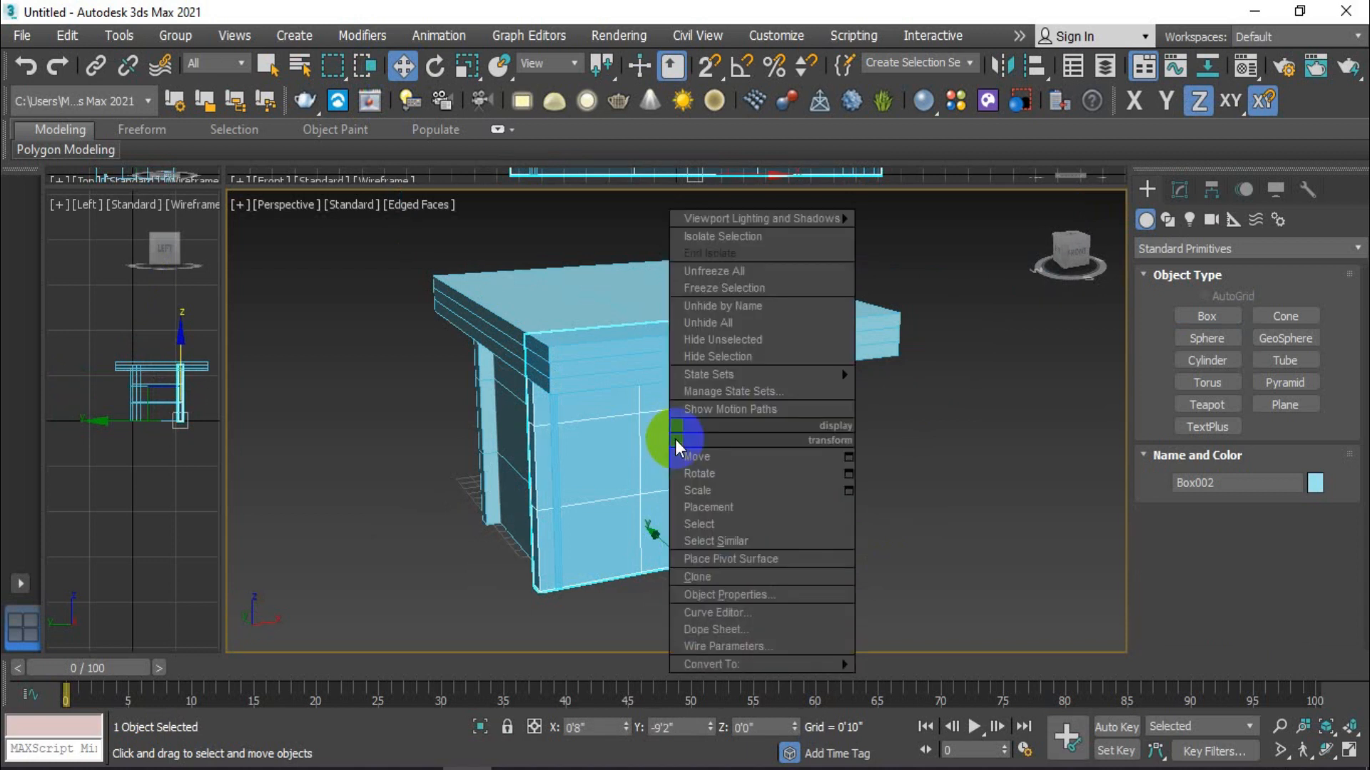
left_click(734, 357)
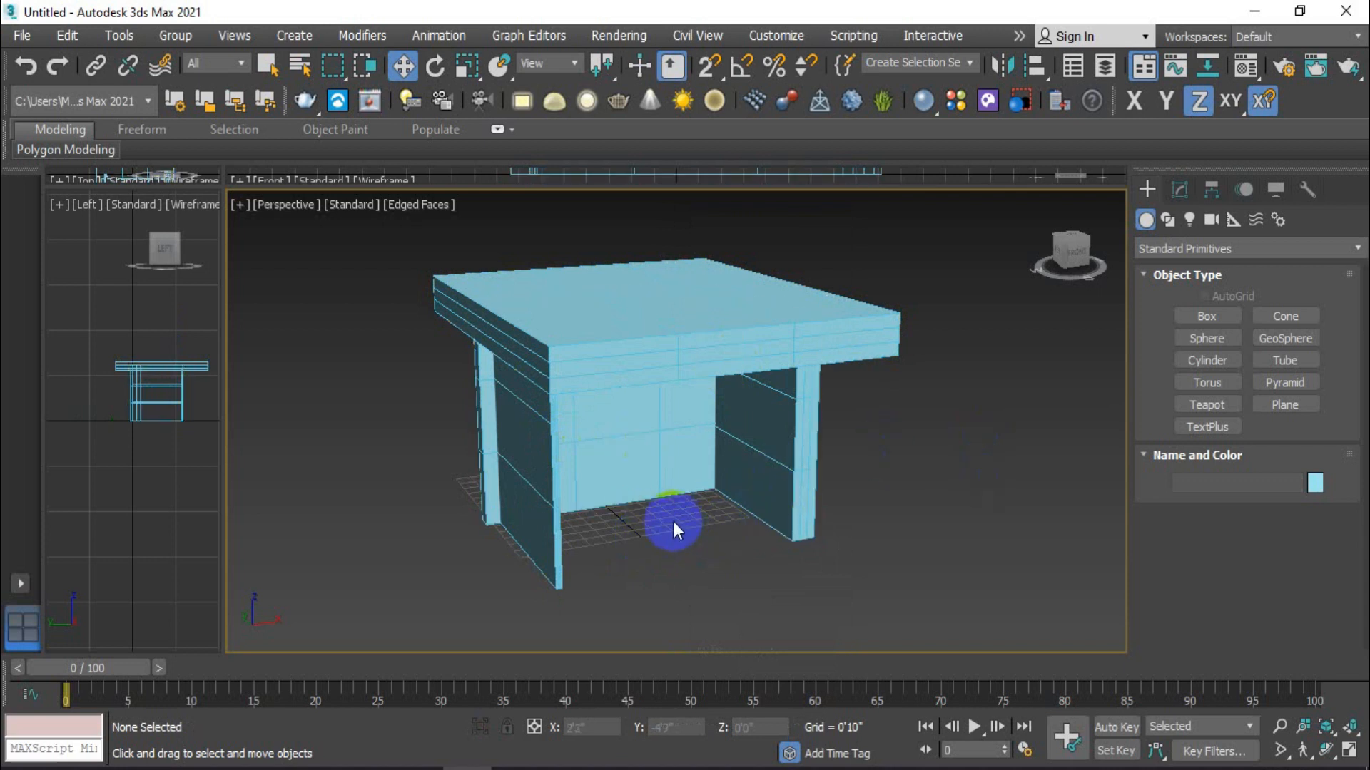
right_click(673, 521)
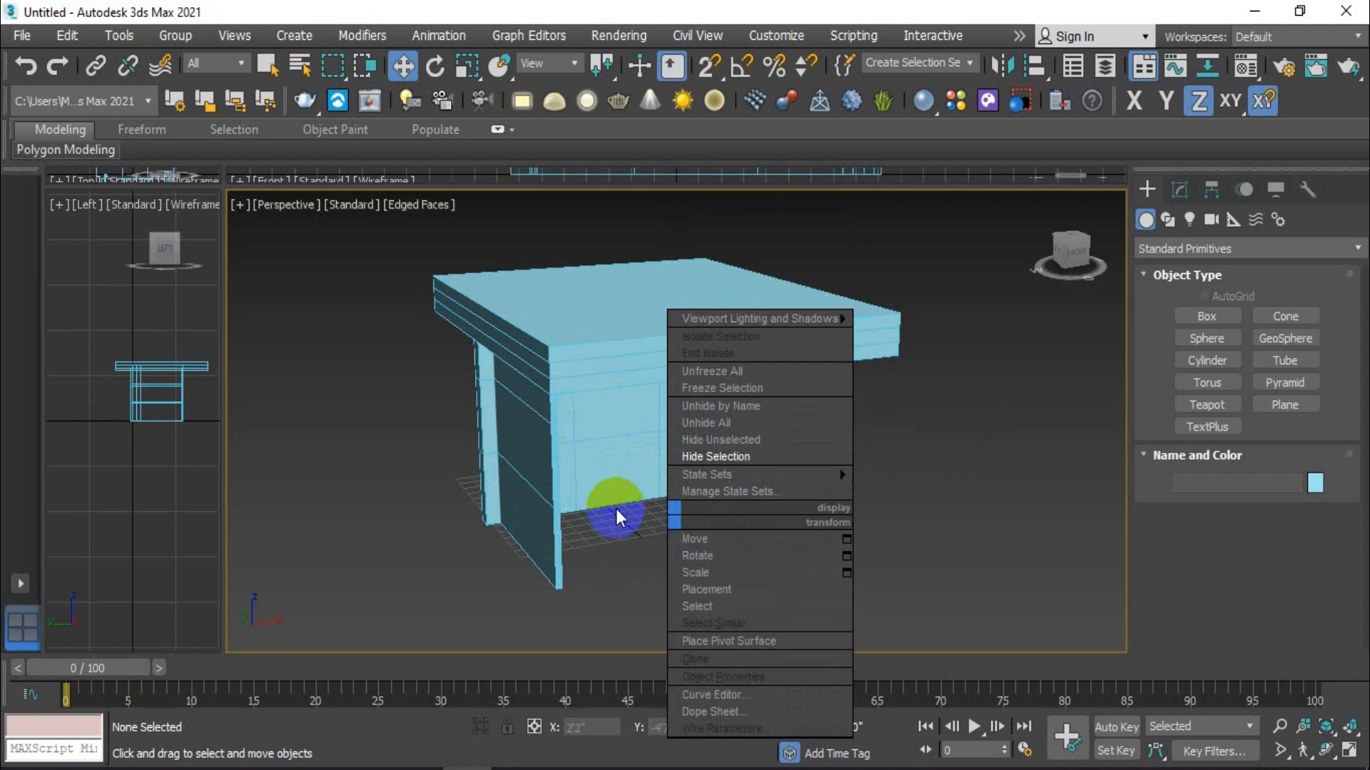
left_click(736, 424)
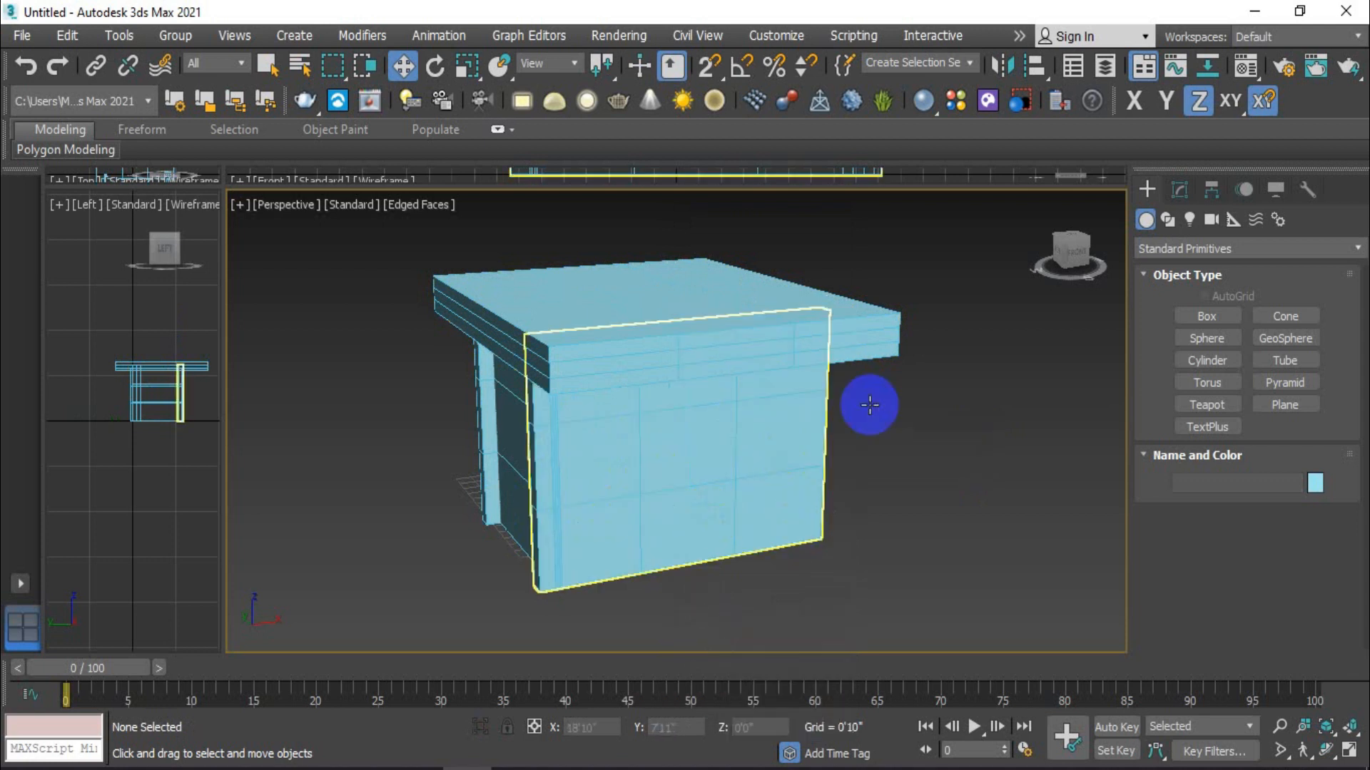
Select the cloned front wall and apply an Edit Mesh modifier to it
mouse_move(849, 541)
middle_mouse_down("alt")
mouse_move(877, 559)
mouse_move(841, 549)
middle_mouse_up("alt")
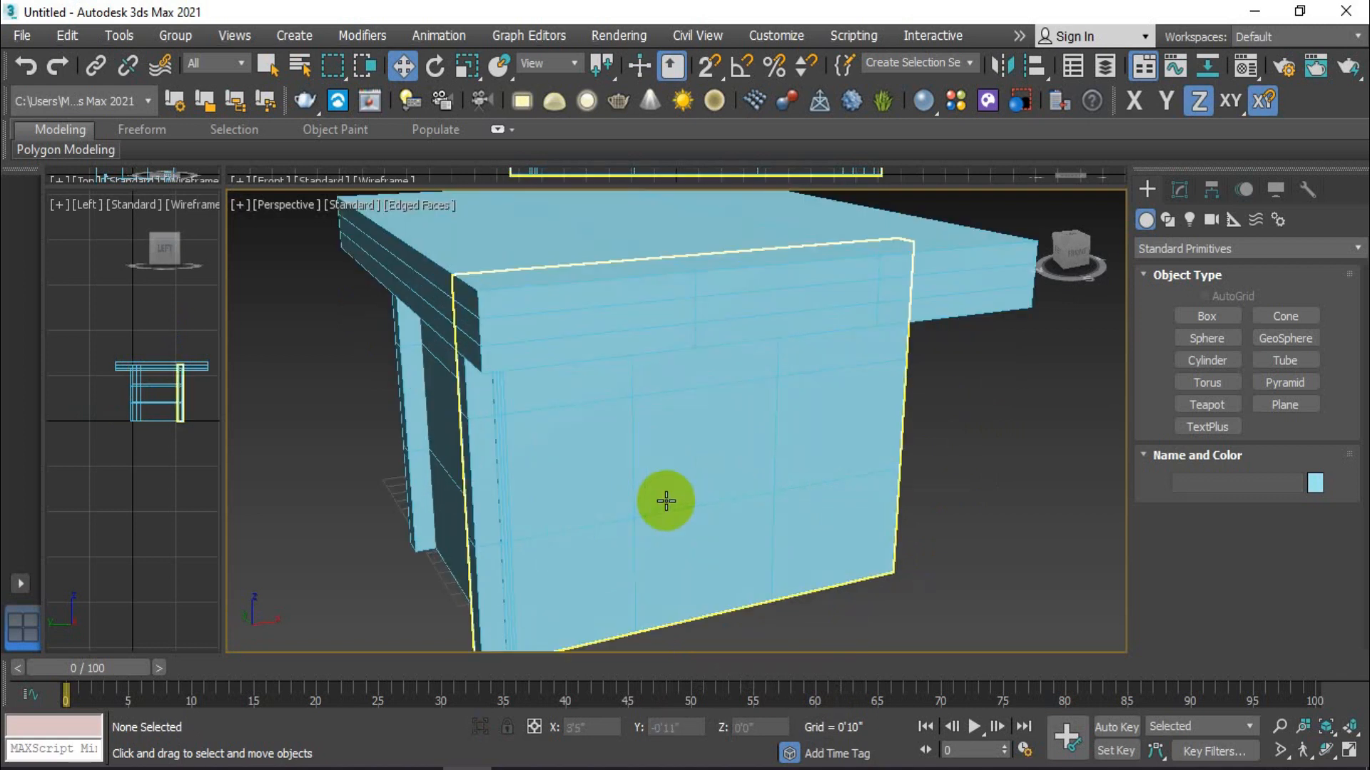
left_click(666, 502)
left_click(1176, 190)
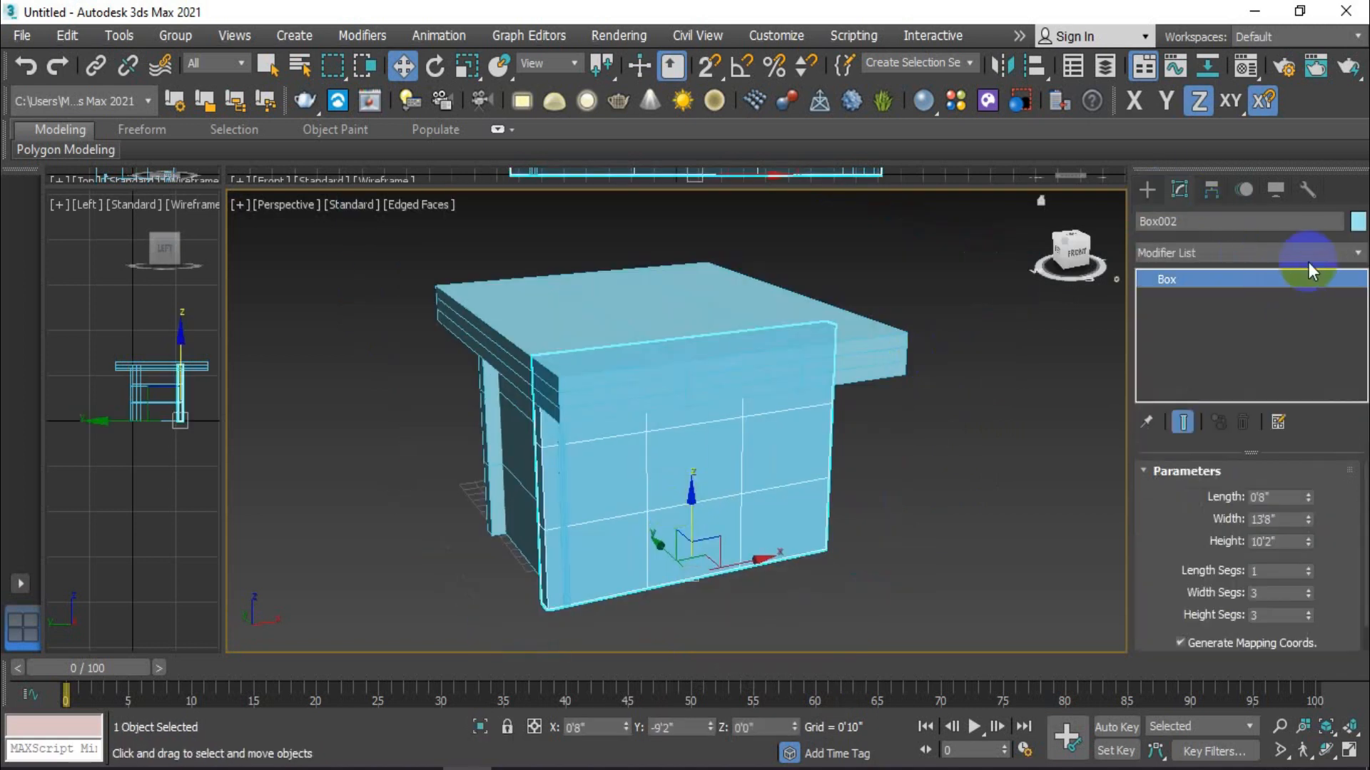
left_click(1306, 256)
scroll(1193, 579, "down", 4)
scroll(1196, 583, "down", 4)
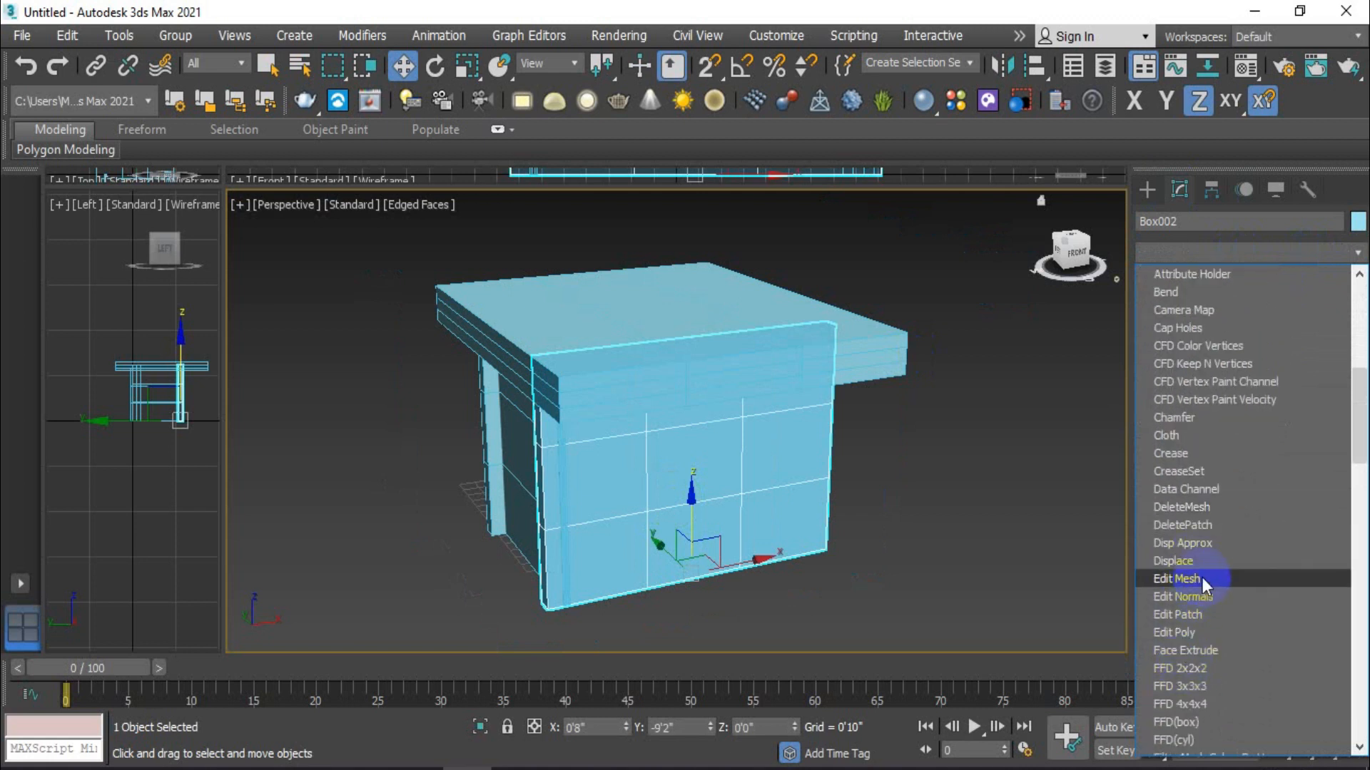
left_click(1201, 578)
At polygon level, select the polygons in the front wall's two right-hand columns across all three rows
left_click(1269, 502)
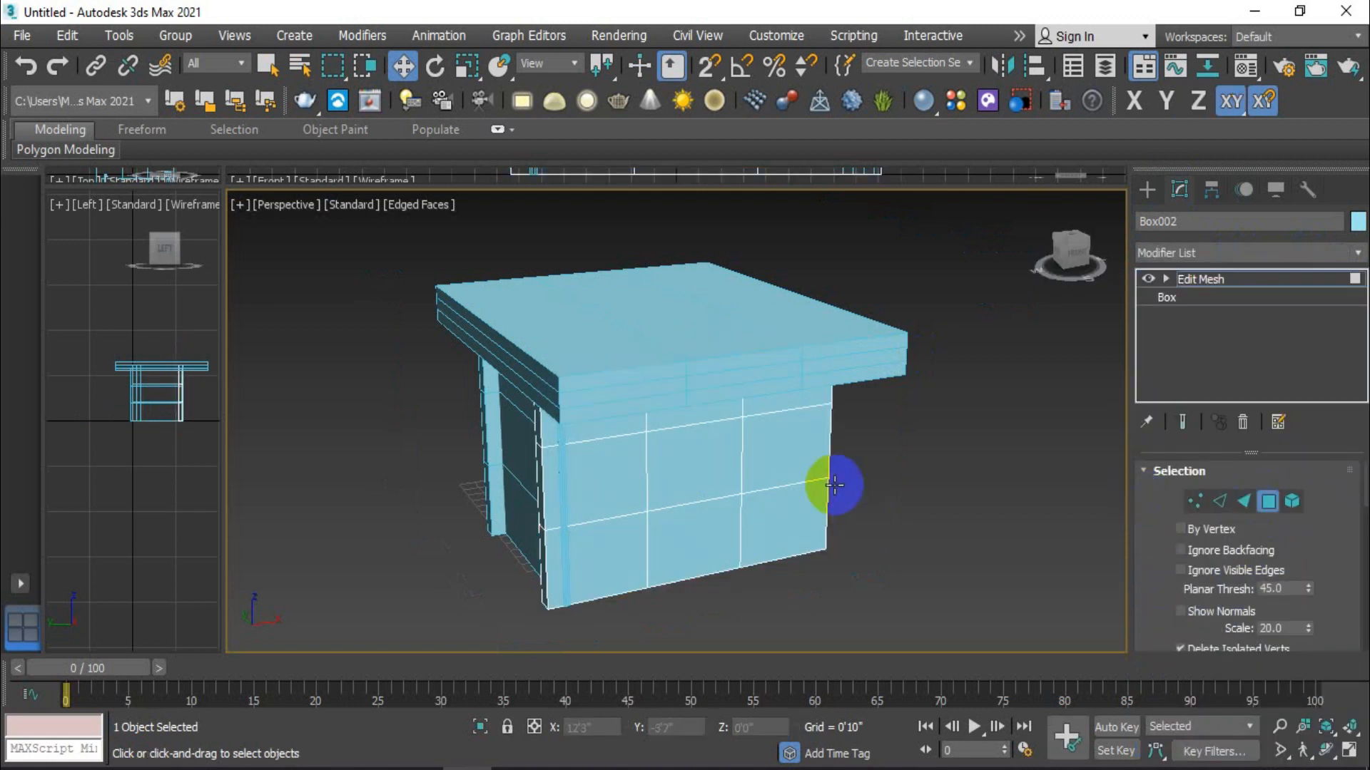
left_click_drag(770, 508, 686, 385)
middle_click_drag(825, 544, 680, 533, "alt")
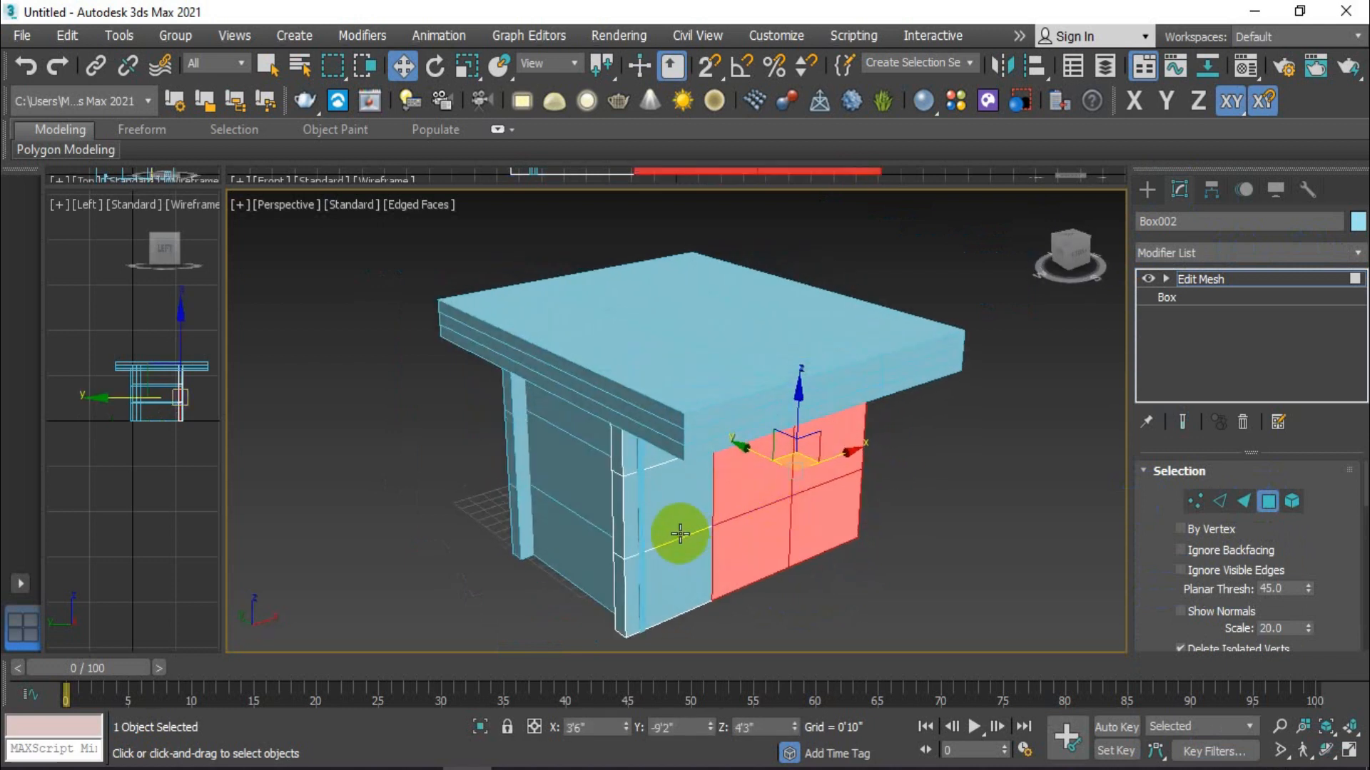
middle_click_drag(810, 489, 754, 475, "alt")
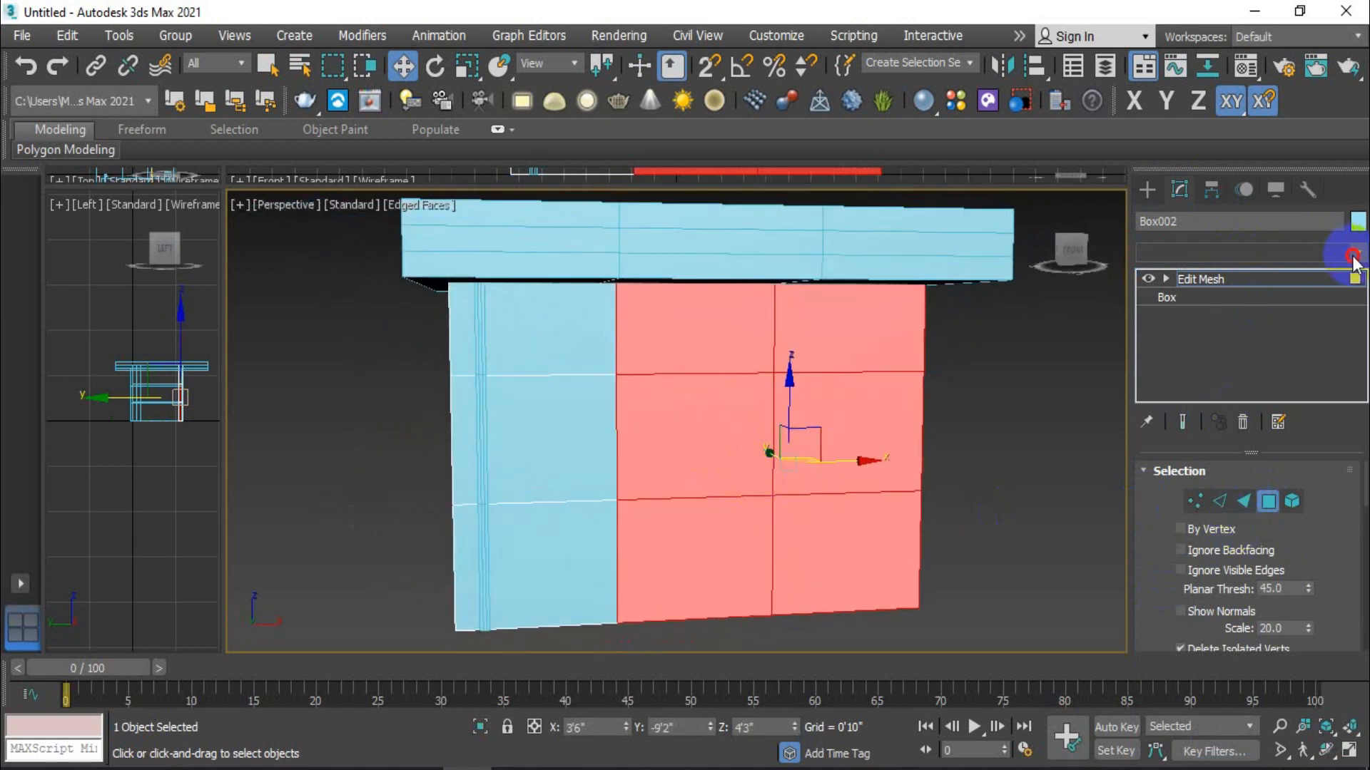
left_click(1355, 254)
scroll(1218, 593, "down", 7)
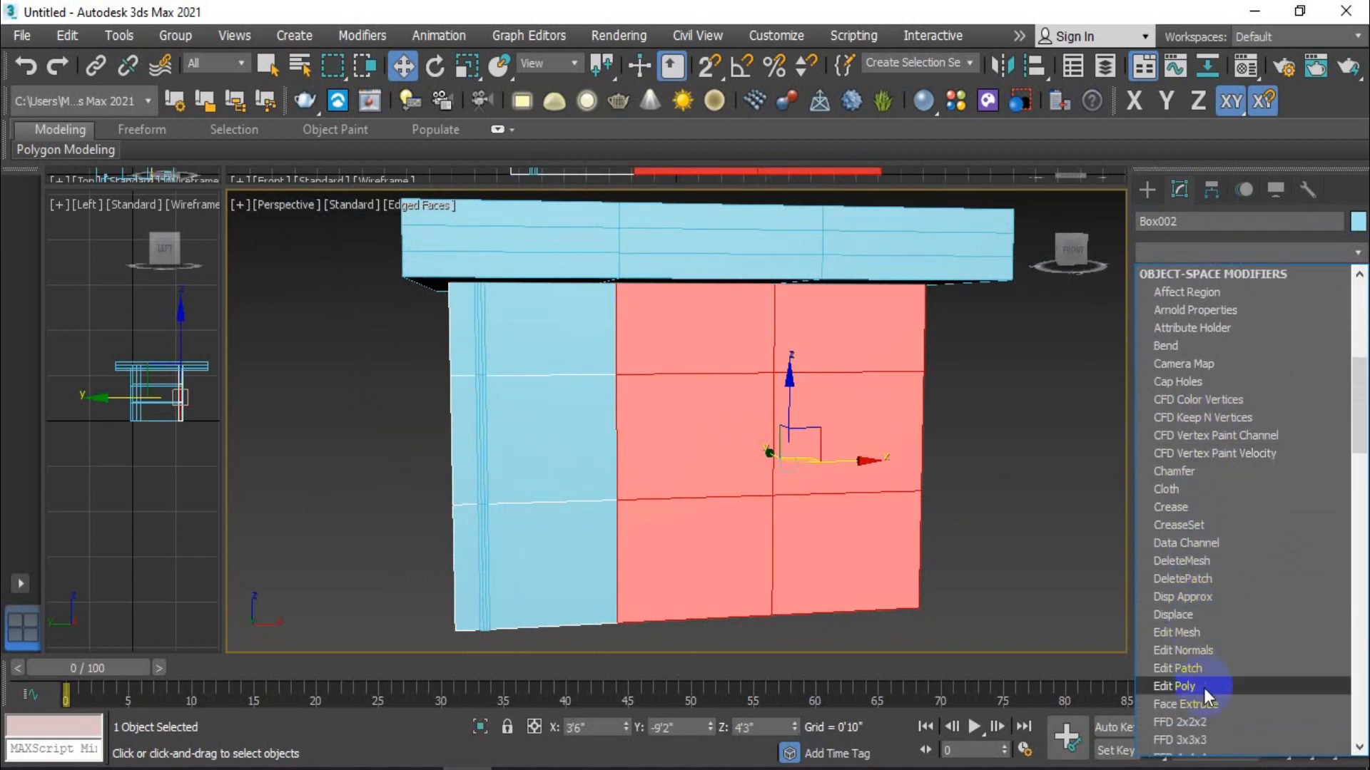
left_click(1193, 633)
left_click(879, 523)
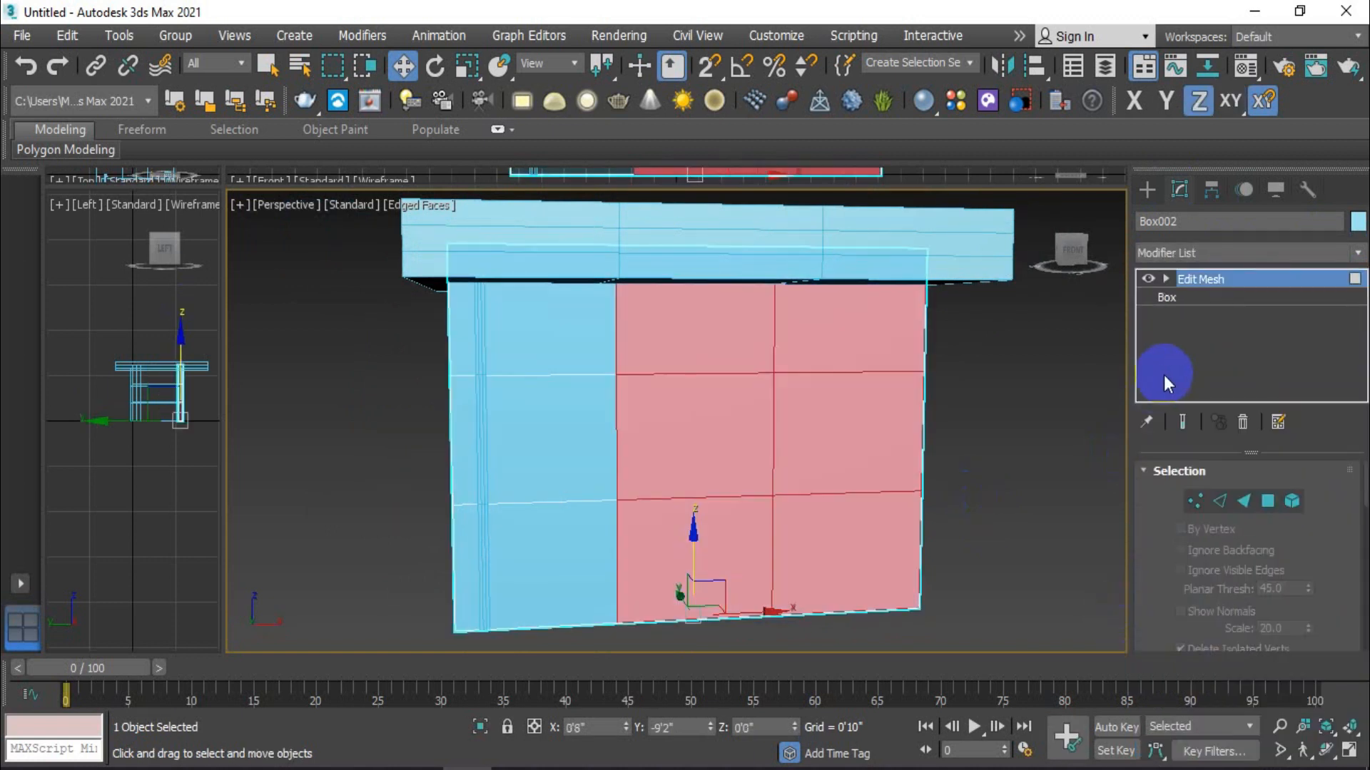
Apply DeleteMesh to the front wall's polygon selection and examine the opening with the wall deselected
left_click(1259, 253)
scroll(1214, 592, "down", 9)
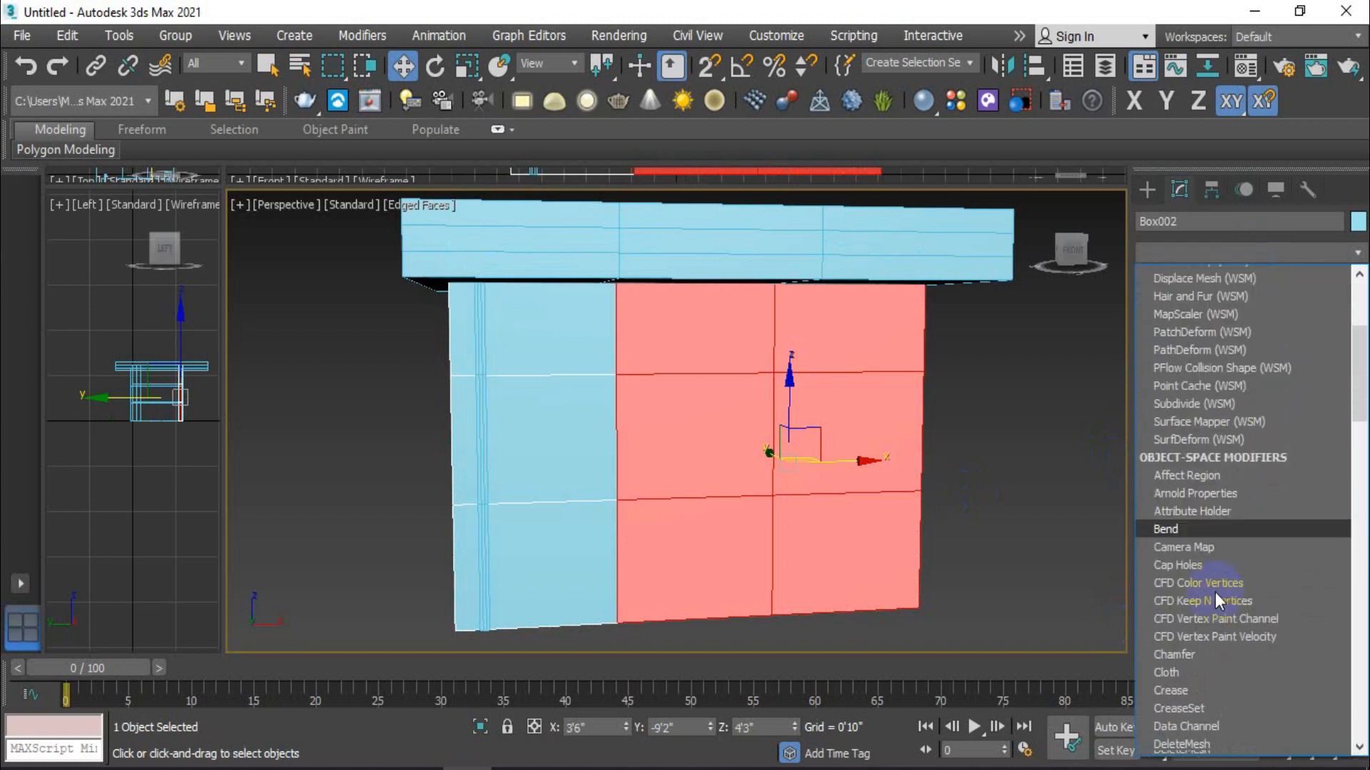
scroll(1206, 635, "down", 2)
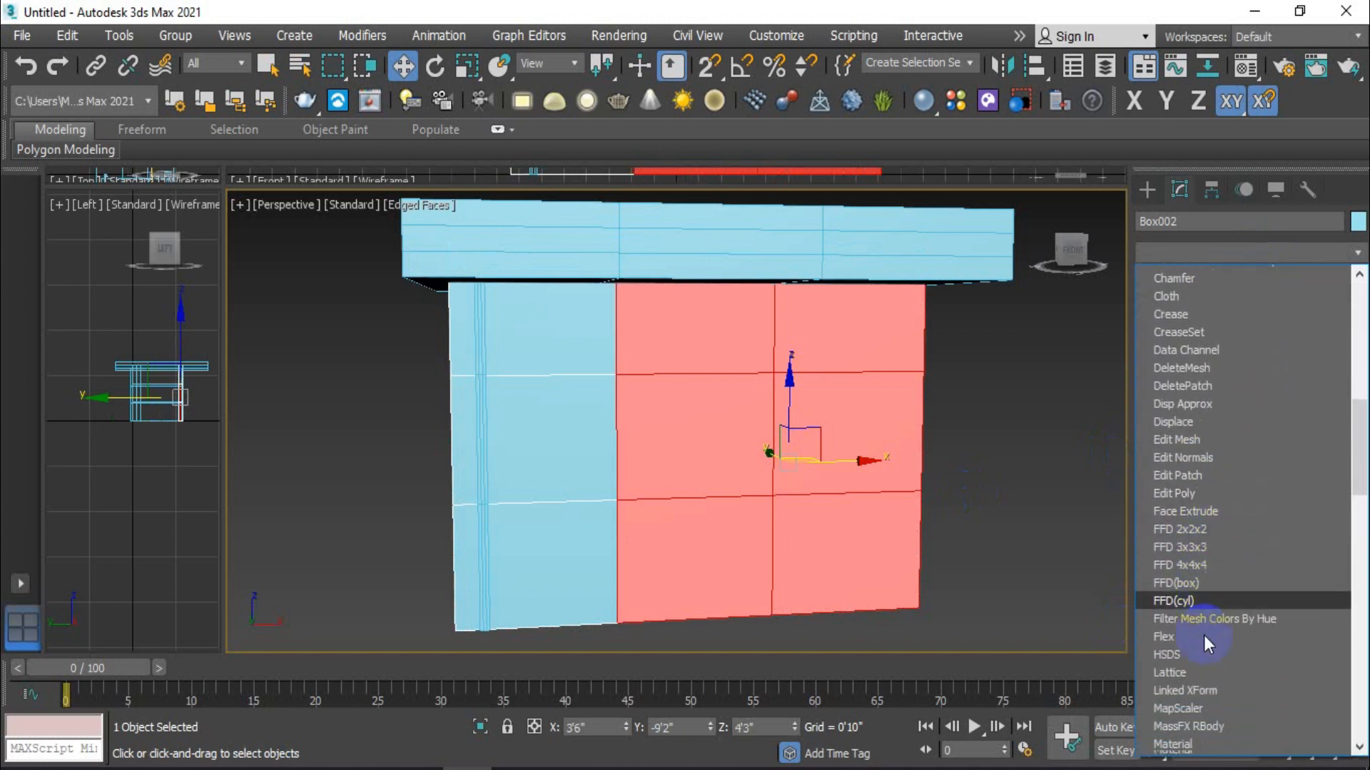
scroll(1205, 627, "up", 3)
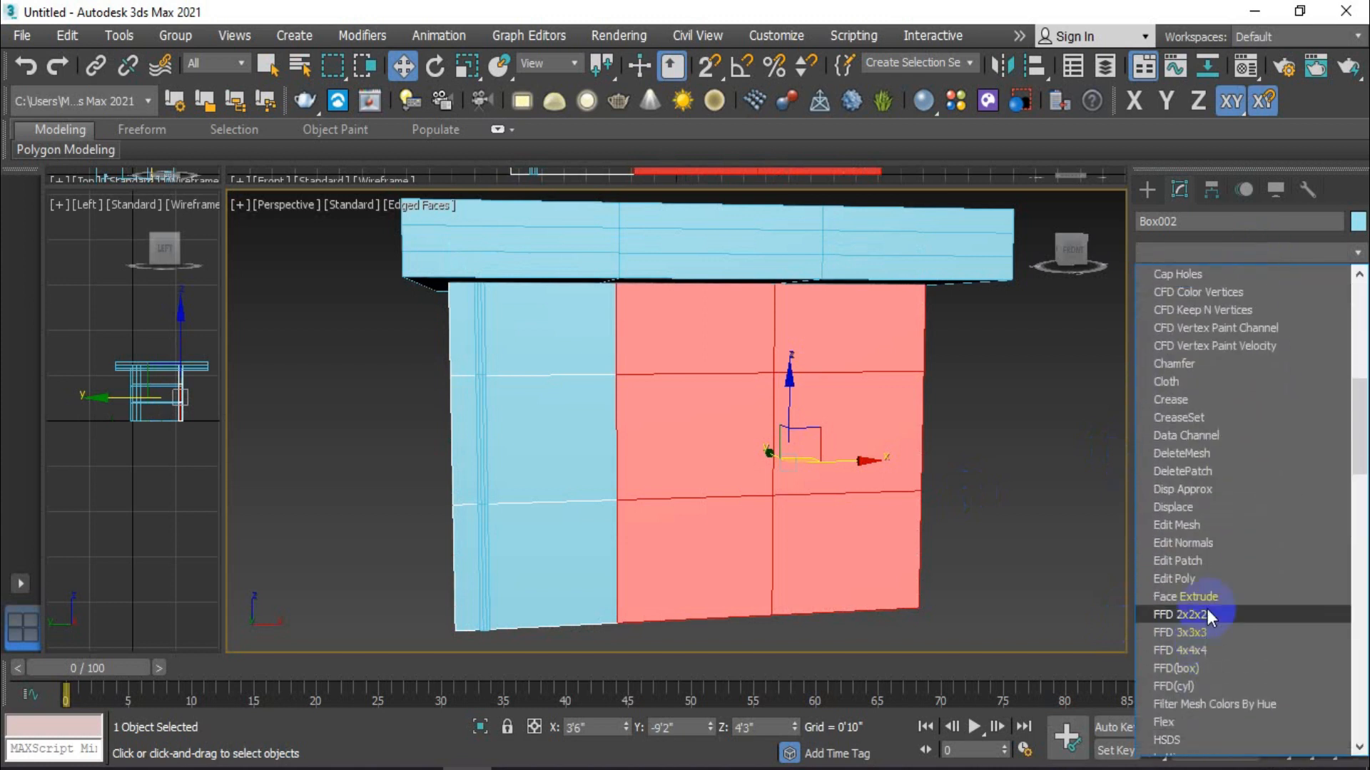
left_click(1182, 454)
middle_click_drag(992, 490, 943, 516, "alt")
left_click(939, 520)
scroll(948, 528, "down", 3)
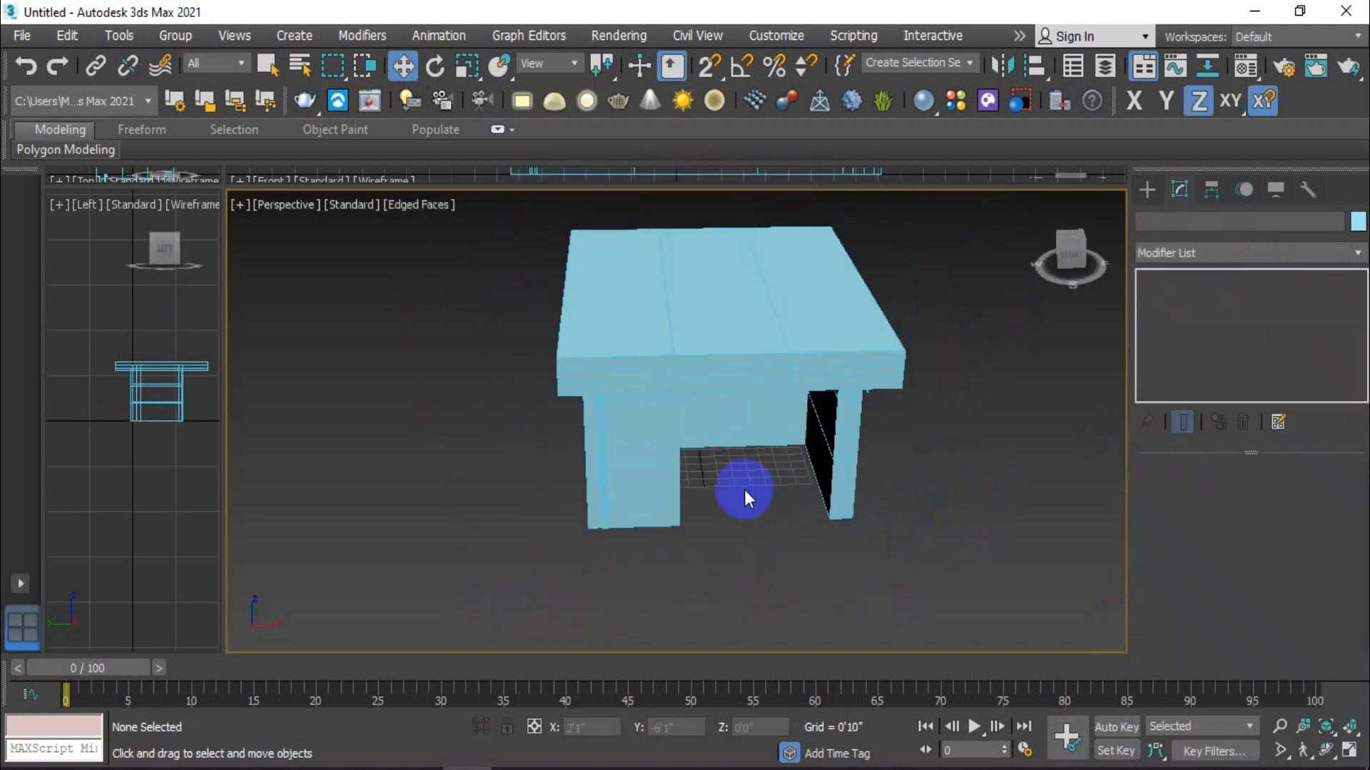
Reselect the front wall, switch off its DeleteMesh effect, and deselect the wall
scroll(744, 488, "up", 3)
left_click(598, 461)
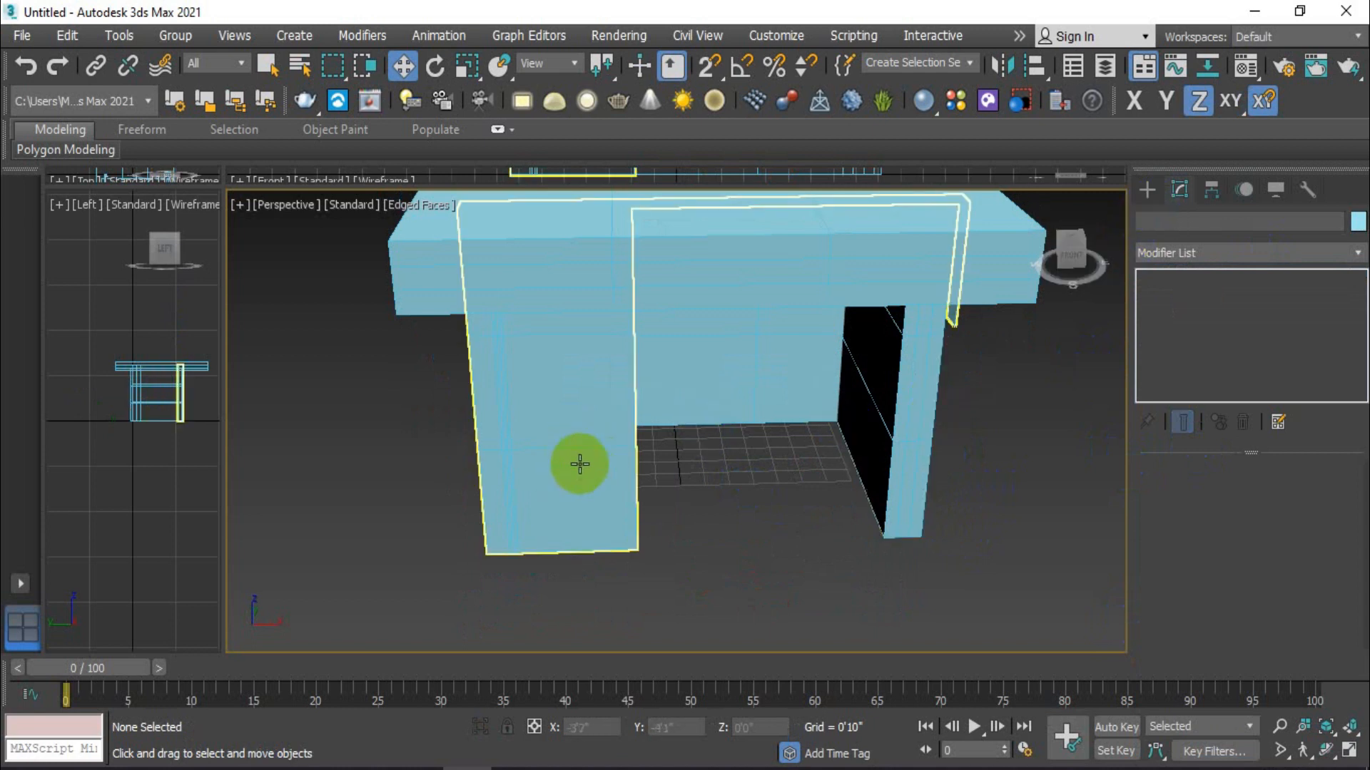
left_click(579, 465)
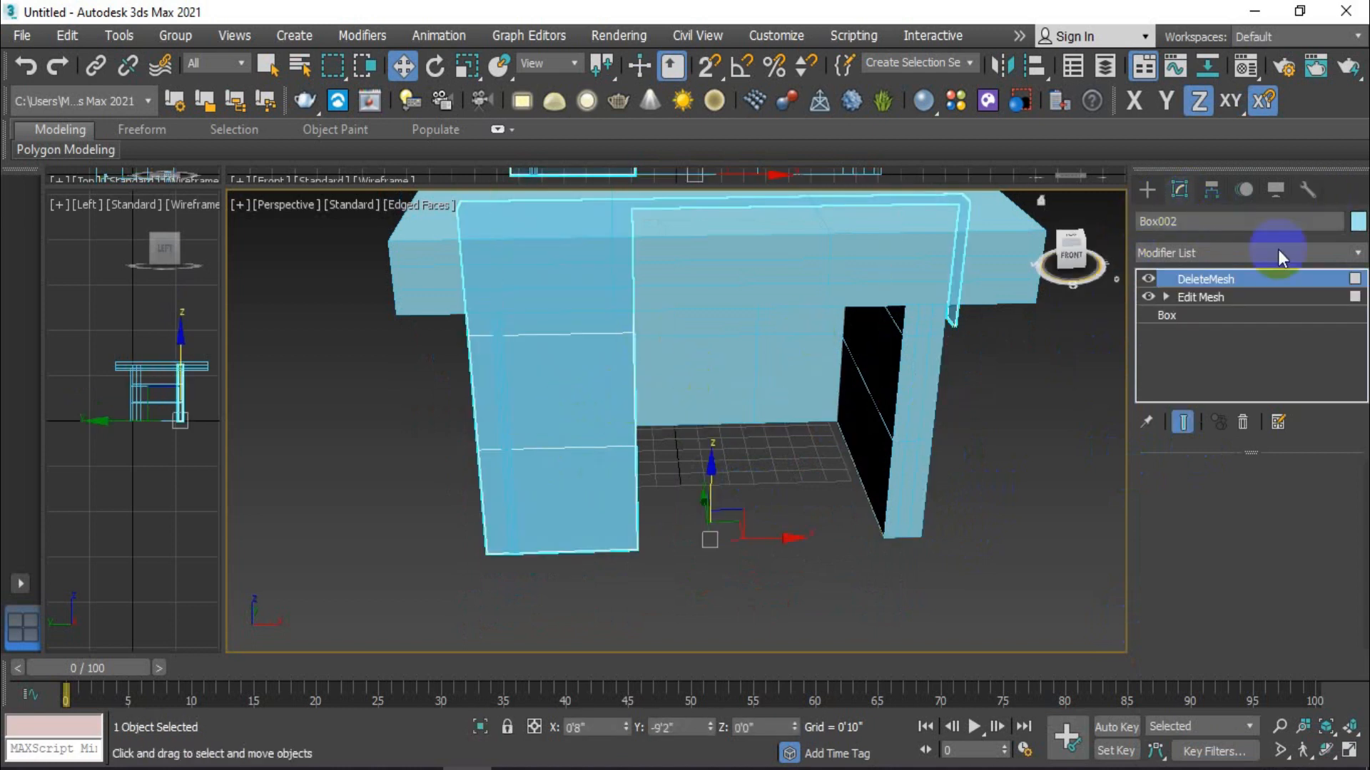
left_click(1148, 279)
left_click(1010, 464)
middle_click_drag(1010, 464, 861, 518, "alt")
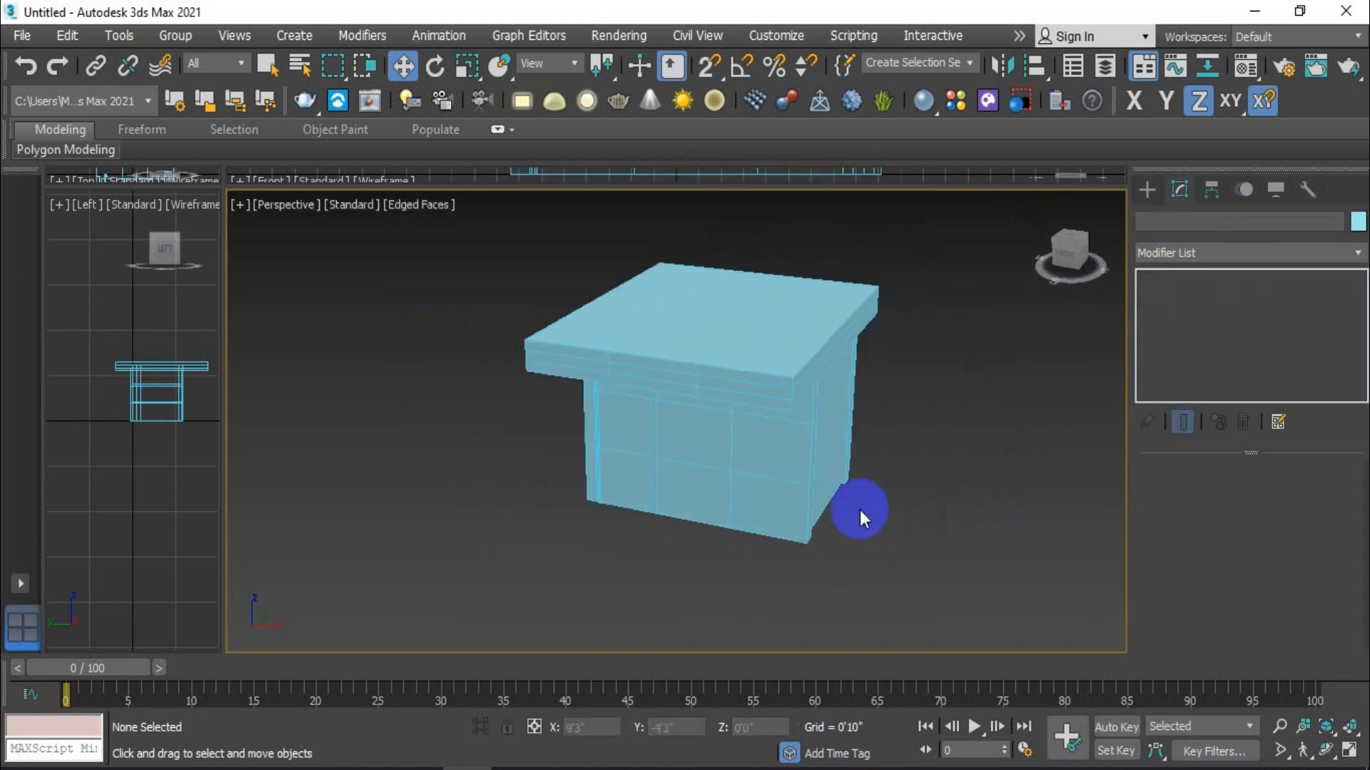
Delete the roof slab and the other three walls, keeping only the front wall with its modifiers
middle_click_drag(956, 419, 960, 443)
scroll(777, 516, "up", 4)
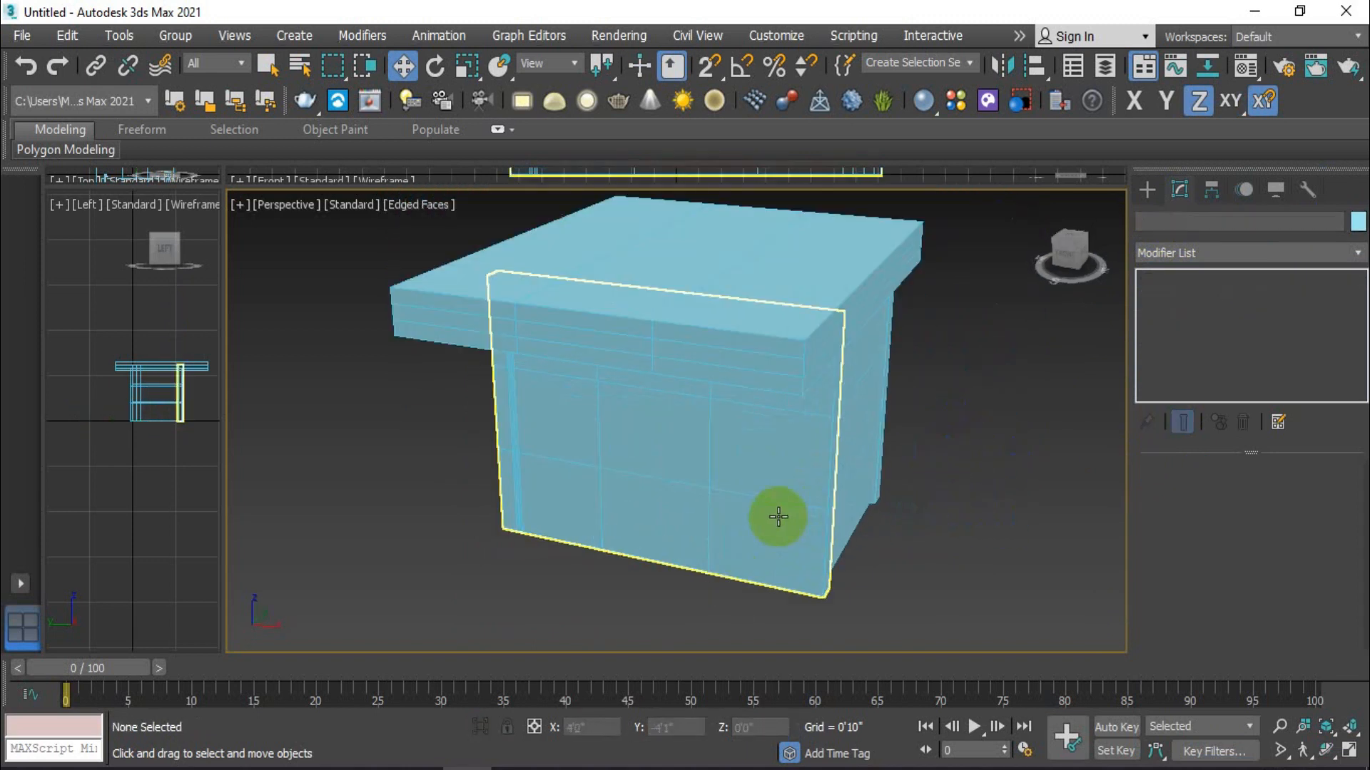
scroll(930, 515, "down", 5)
scroll(953, 511, "up", 1)
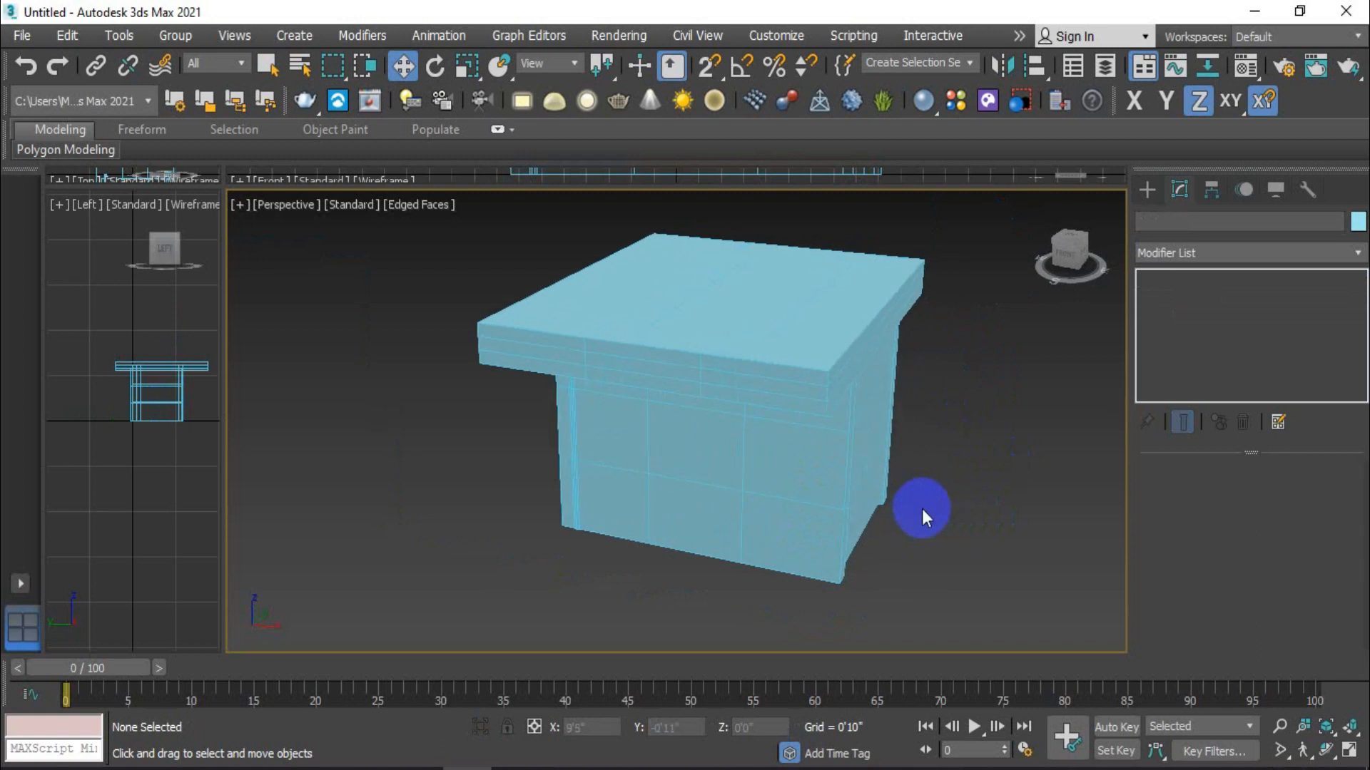
scroll(922, 508, "down", 2)
mouse_move(921, 508)
middle_mouse_down("alt")
mouse_move(935, 509)
mouse_move(913, 520)
middle_mouse_up("alt")
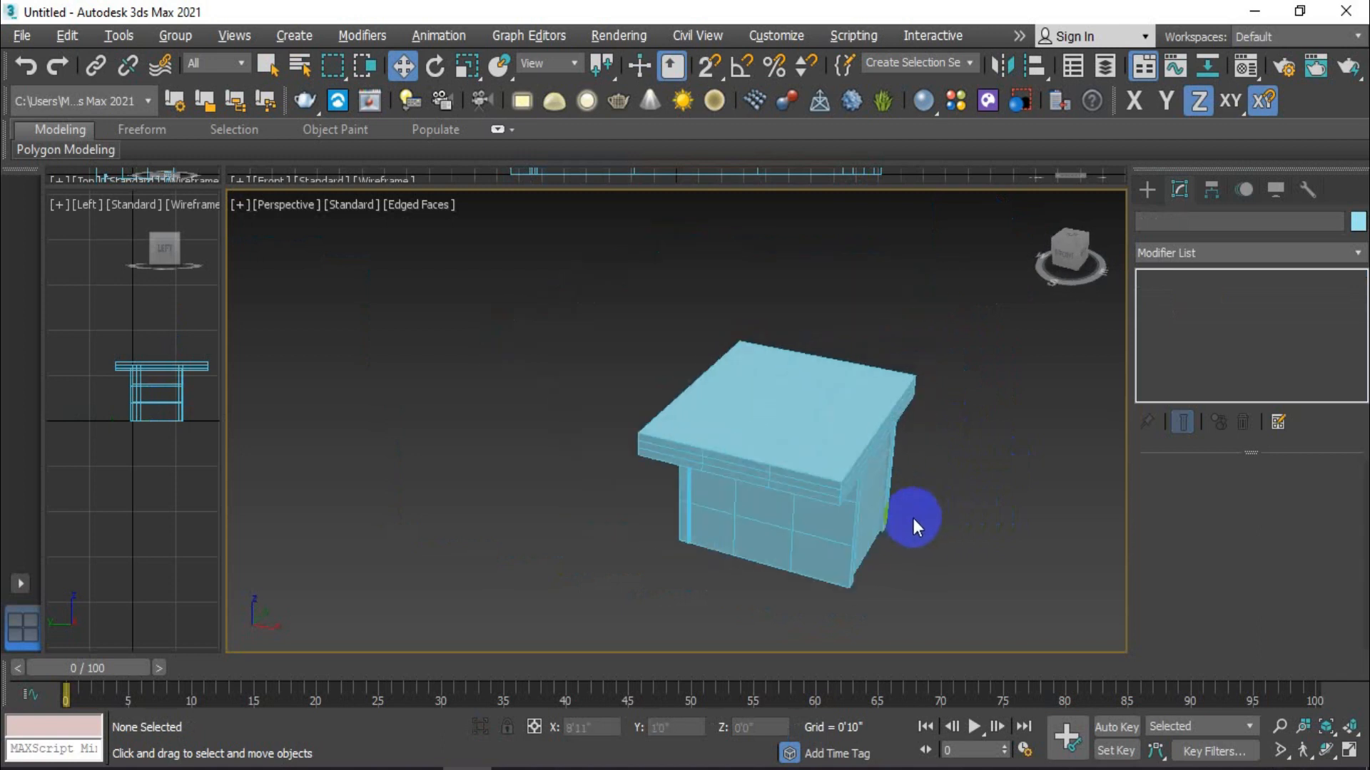
left_click(848, 412)
left_click_drag(932, 453, 713, 403)
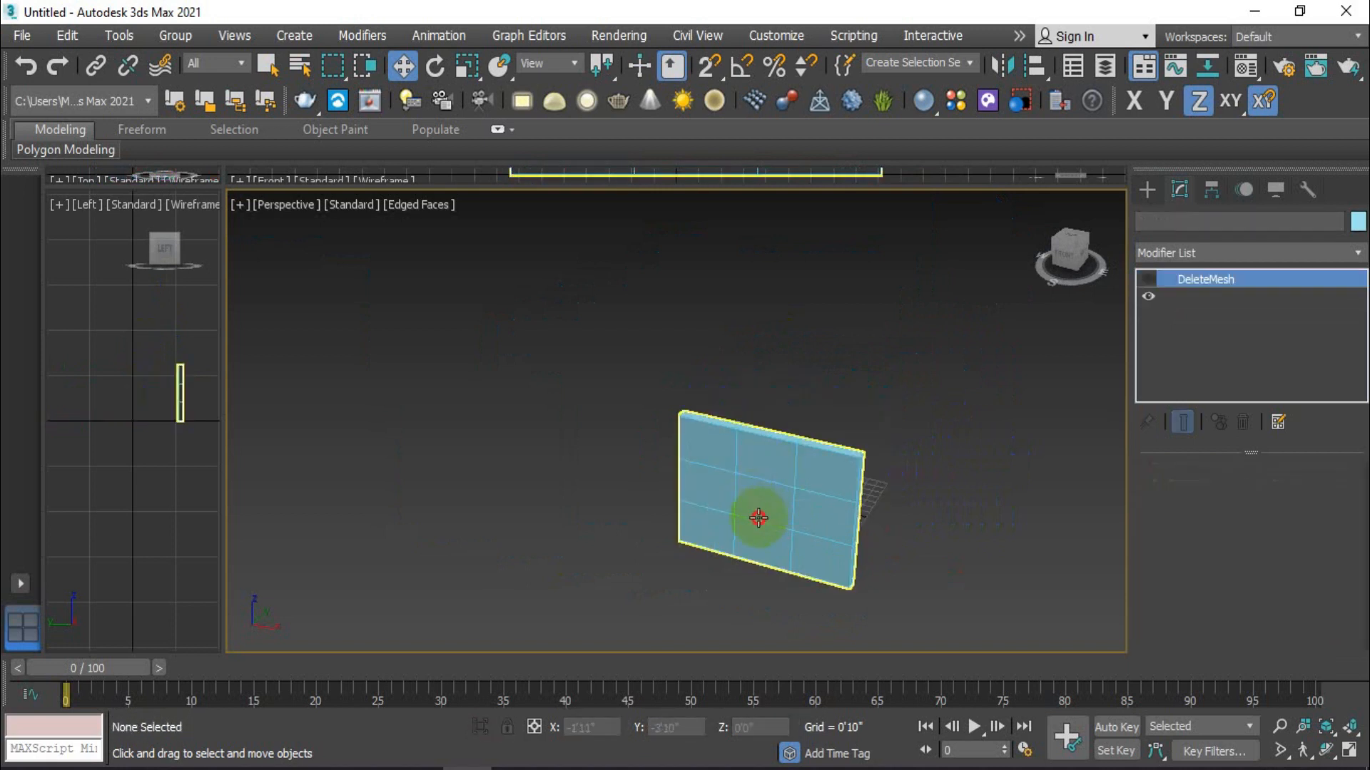
Examine the remaining segmented wall from its front and back sides
left_click(759, 505)
left_click(919, 494)
scroll(849, 495, "up", 6)
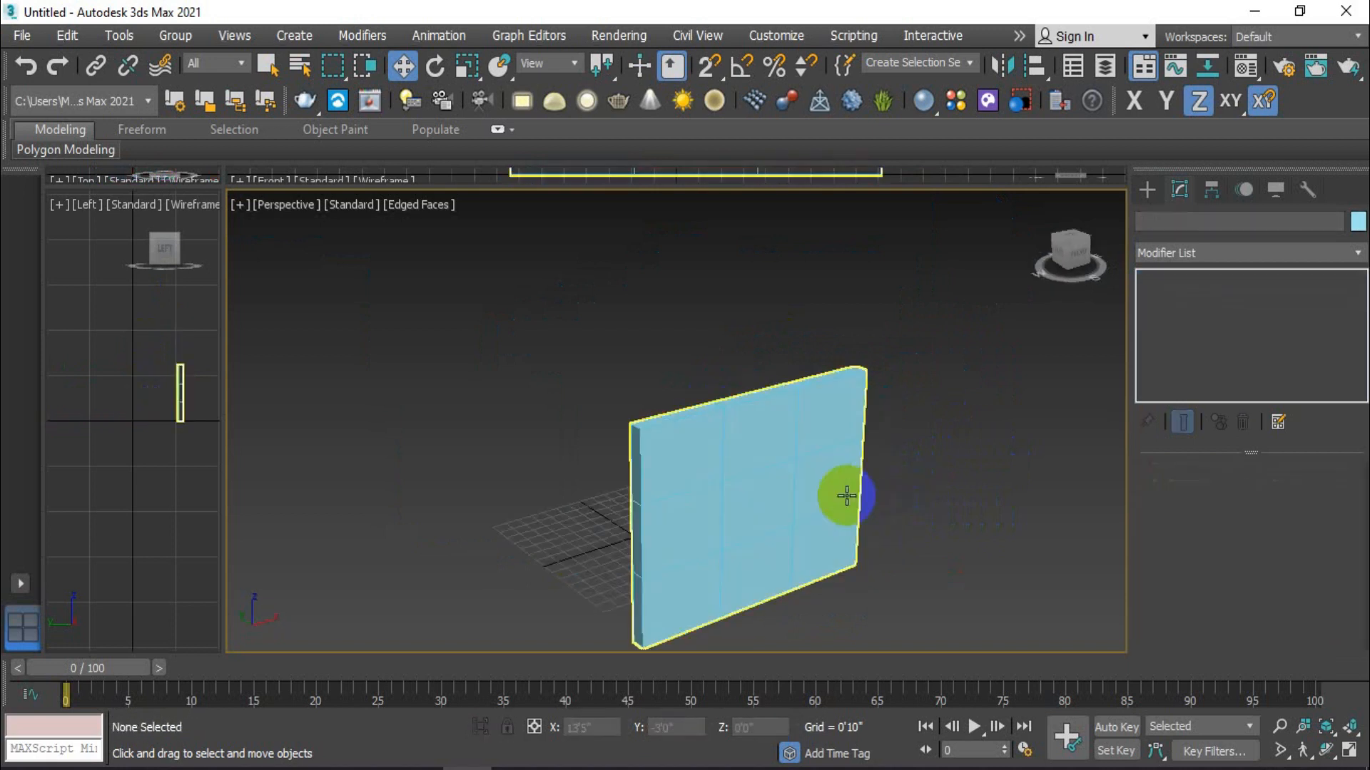
scroll(785, 537, "down", 4)
middle_click_drag(742, 544, 743, 492, "alt")
scroll(685, 494, "up", 4)
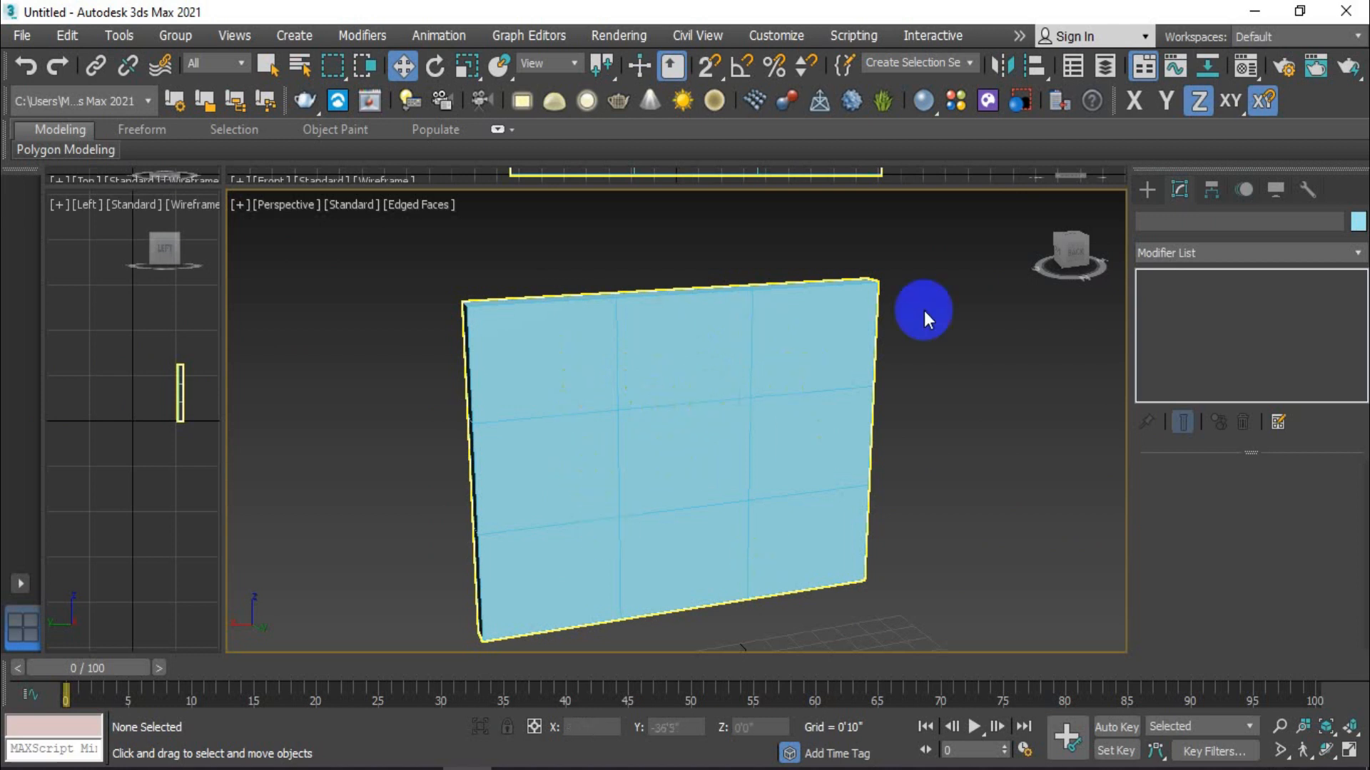
left_click(1147, 189)
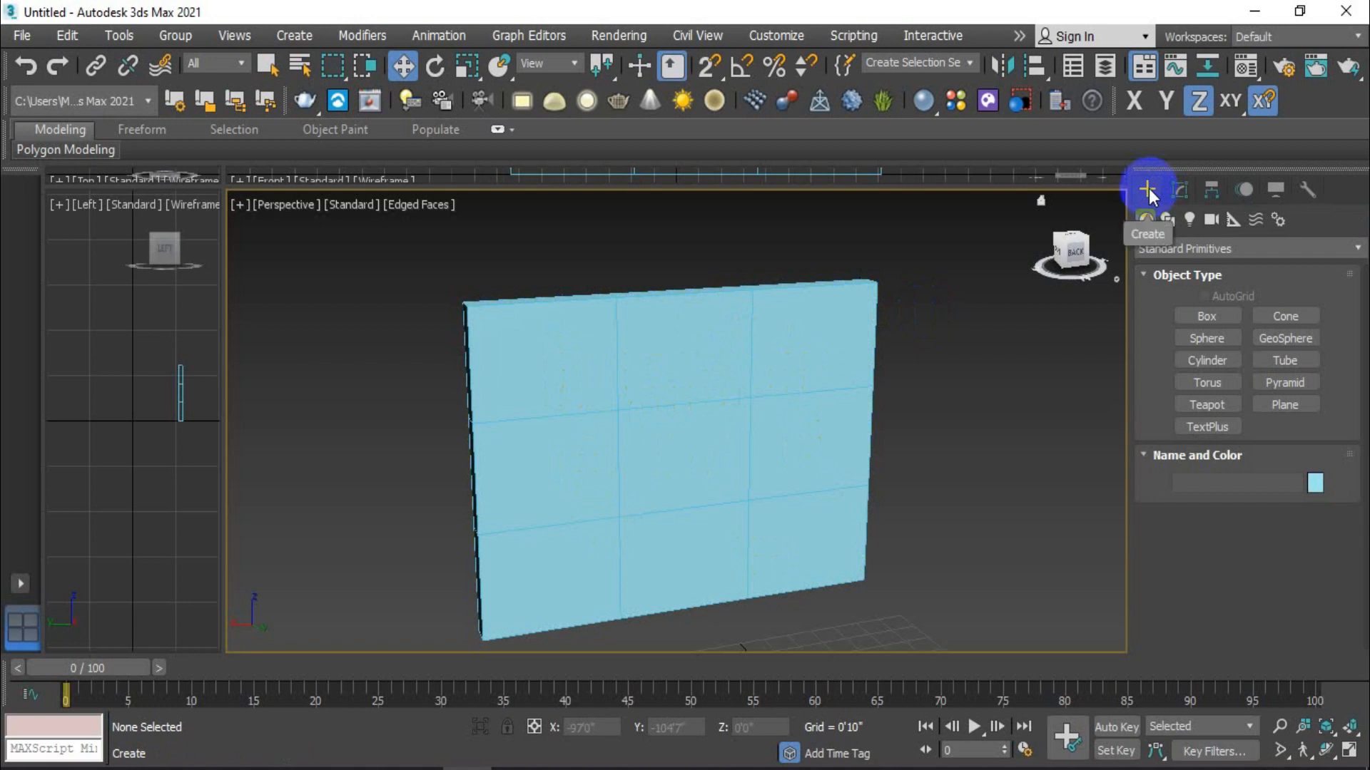
left_click(1182, 188)
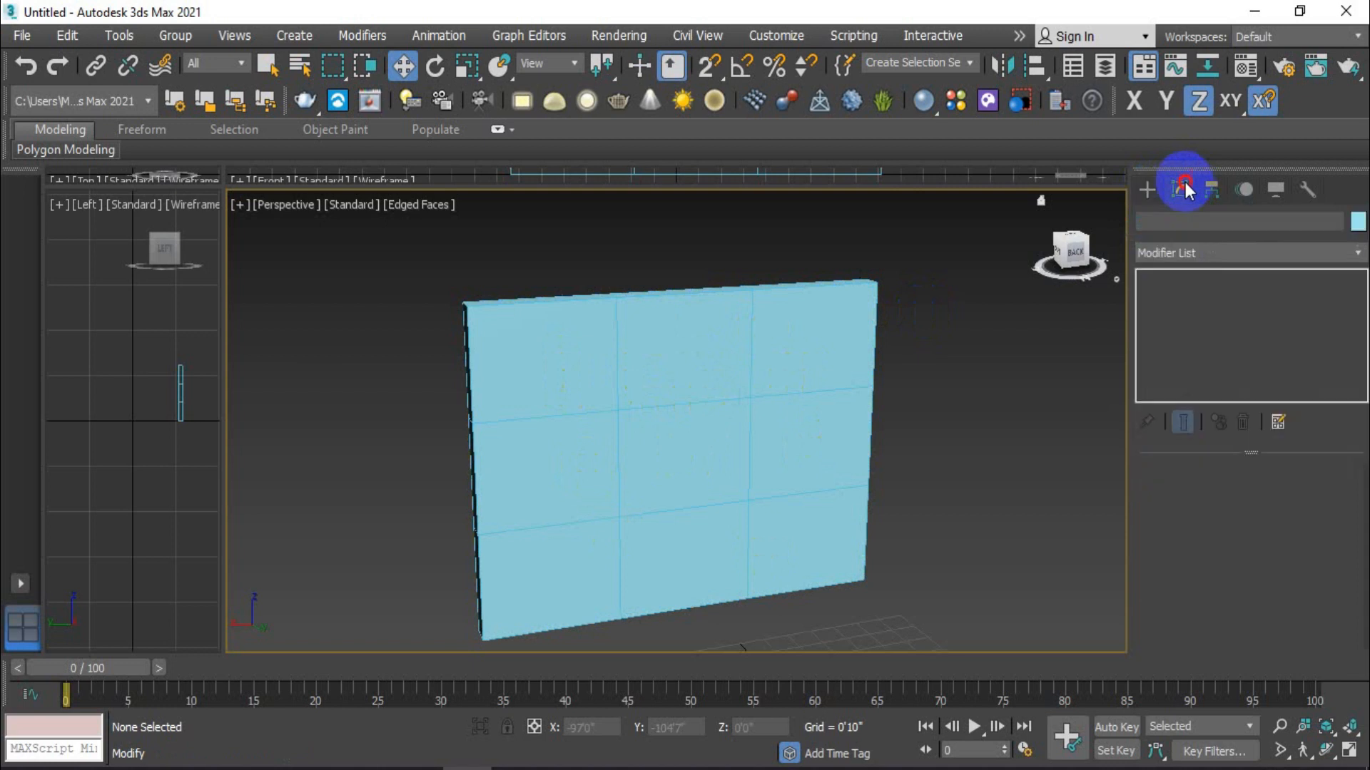
Select the remaining wall and remove its DeleteMesh and Edit Mesh modifiers, leaving the plain box
left_click(1241, 252)
left_click(767, 403)
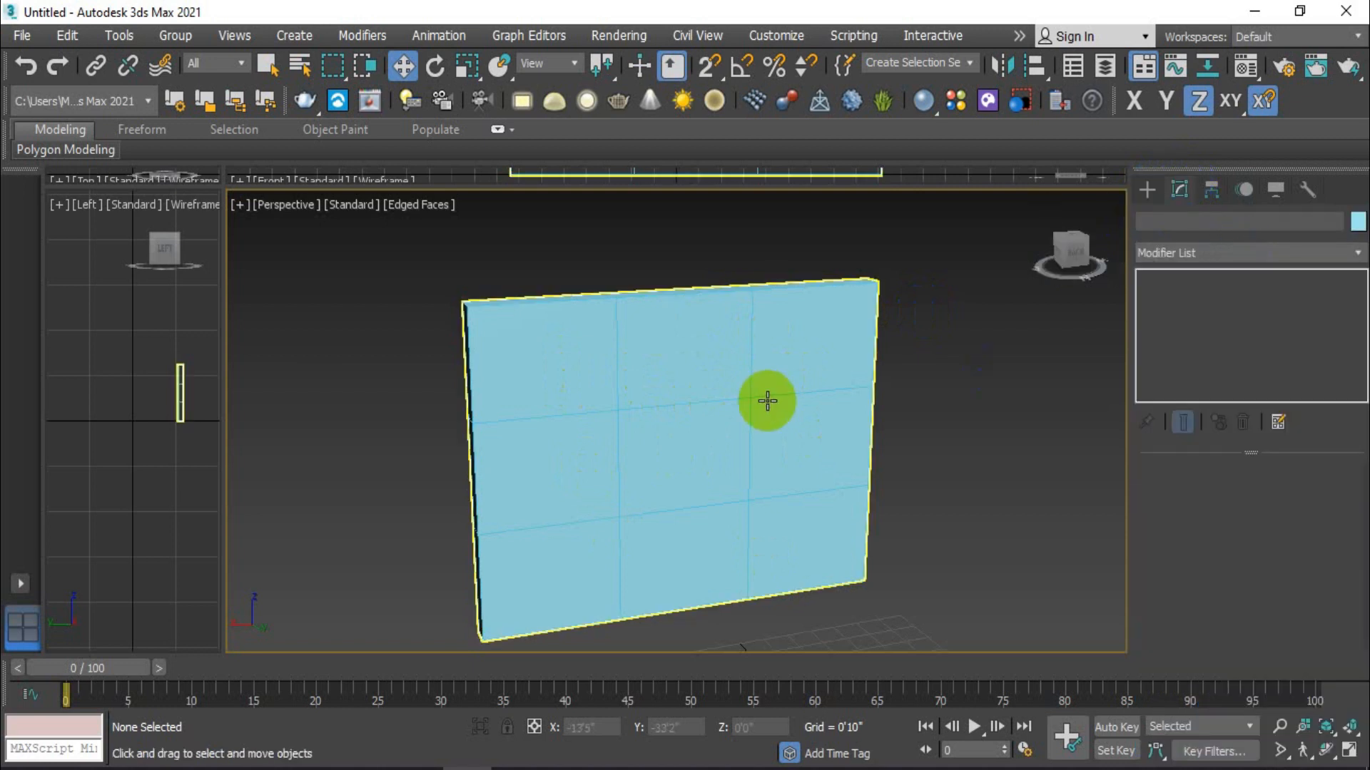
right_click(1260, 279)
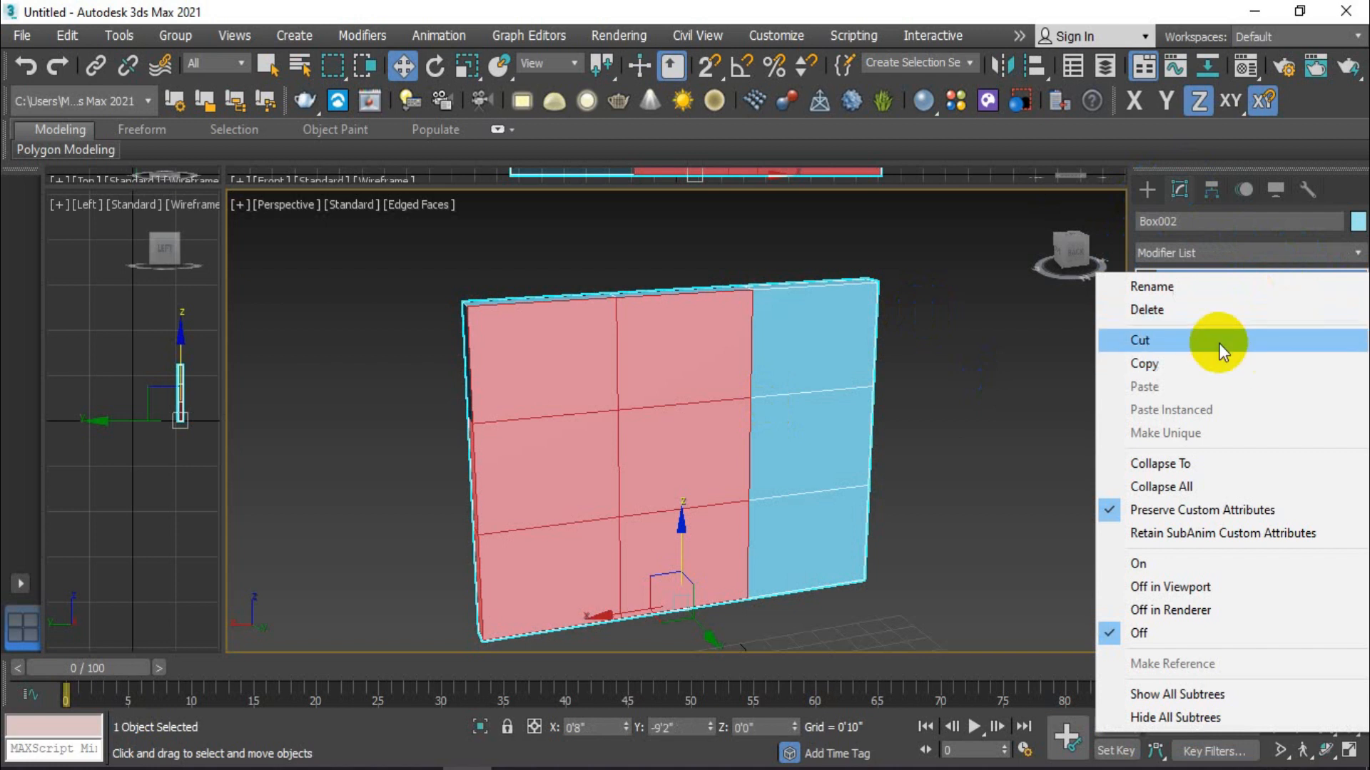
left_click(1217, 312)
right_click(1243, 281)
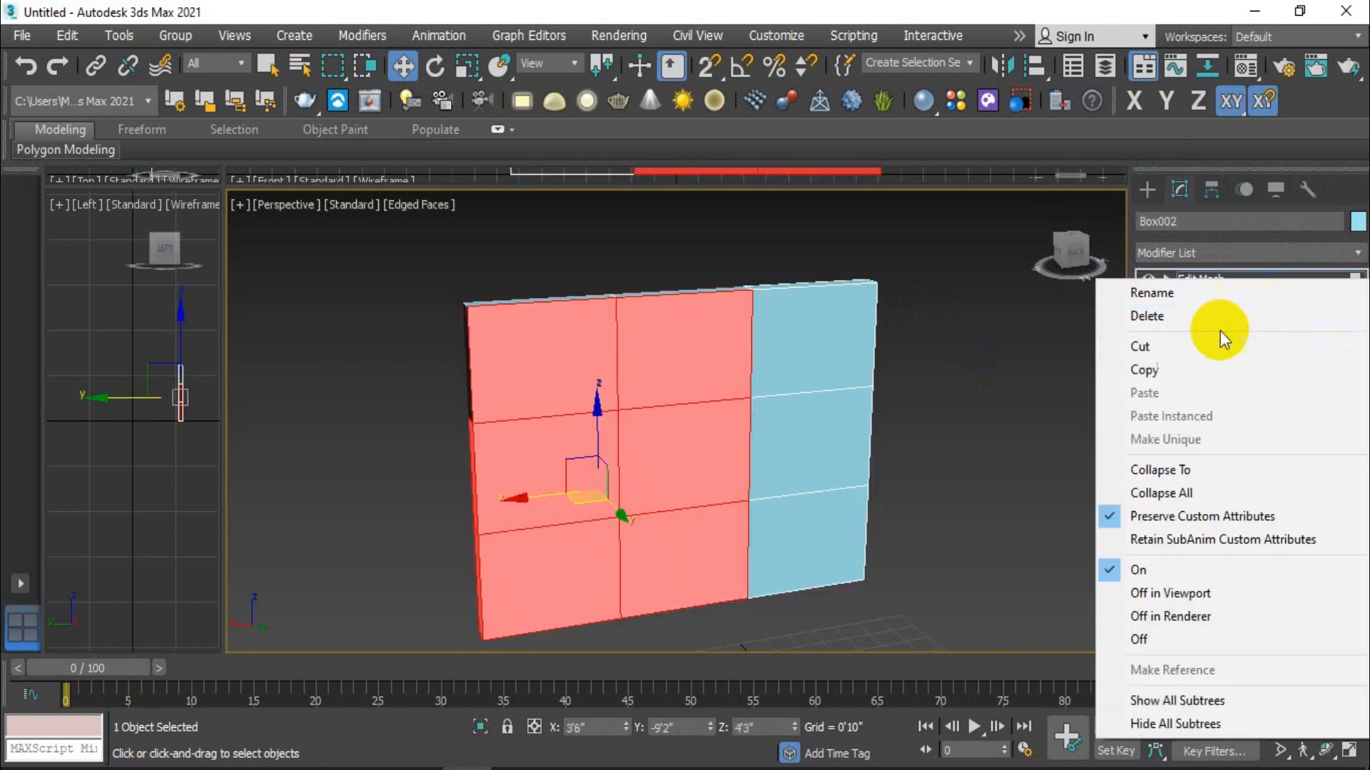
left_click(1219, 321)
Apply an Edit Patch modifier to the wall and enter its Patch sub-object level
left_click(1291, 251)
scroll(1200, 559, "down", 8)
scroll(1200, 559, "down", 1)
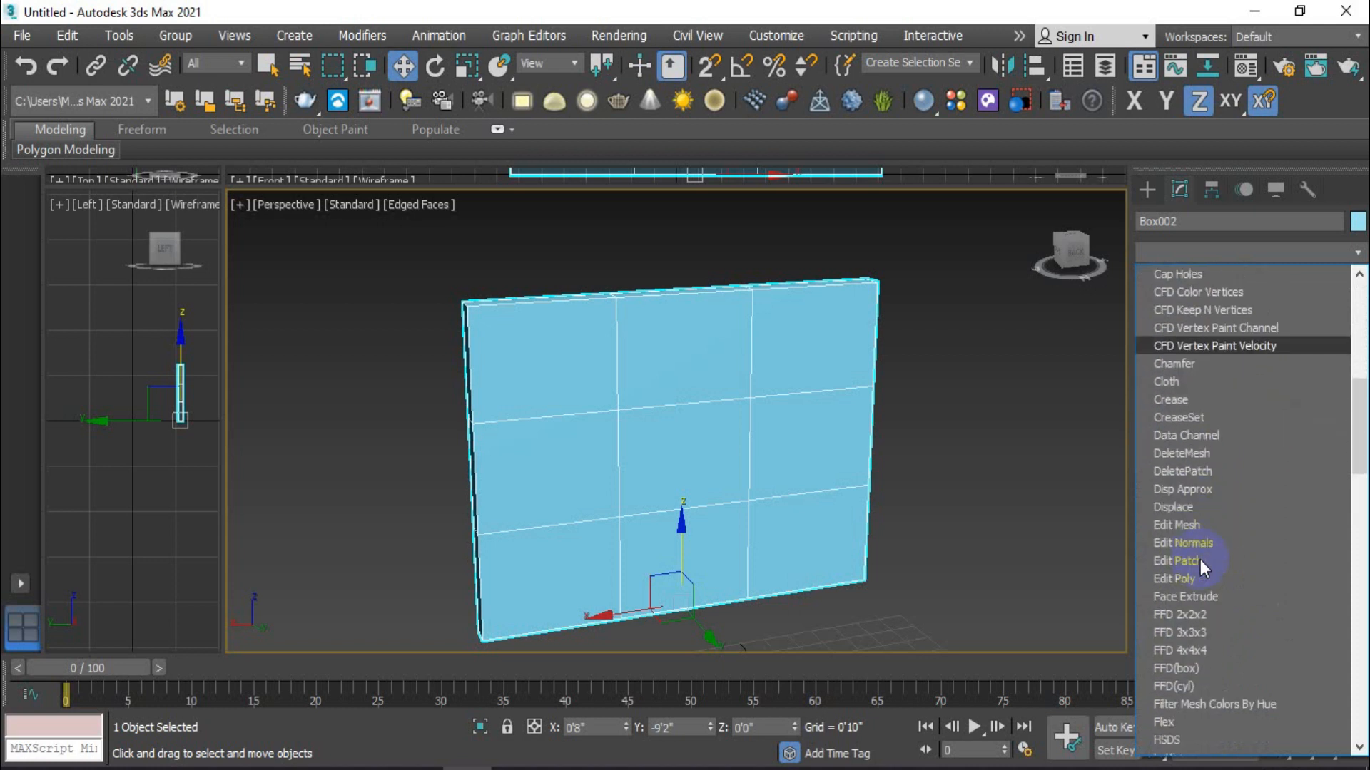
left_click(1201, 561)
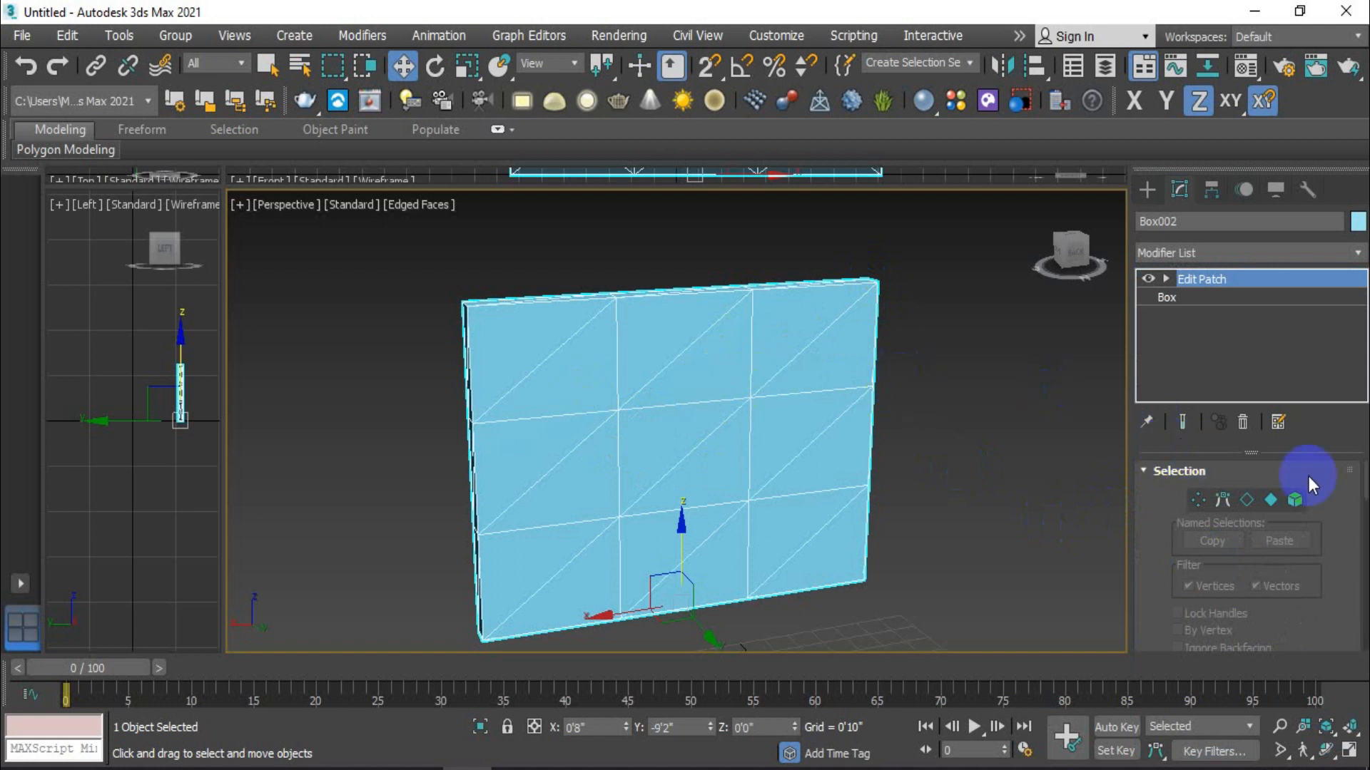
left_click(1269, 500)
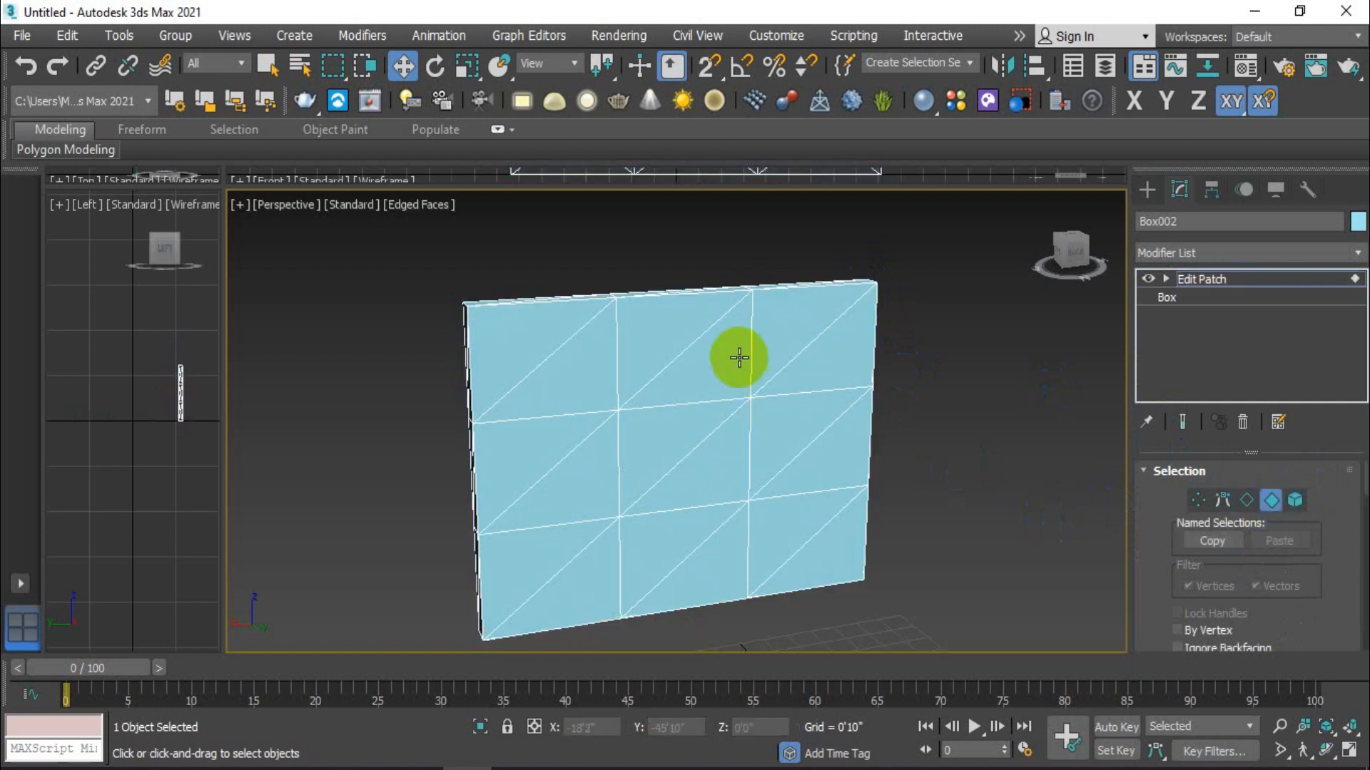
Select the patches of a single end column on the wall's visible face
left_click_drag(893, 291, 841, 568)
key("ctrl+z")
key("ctrl+z")
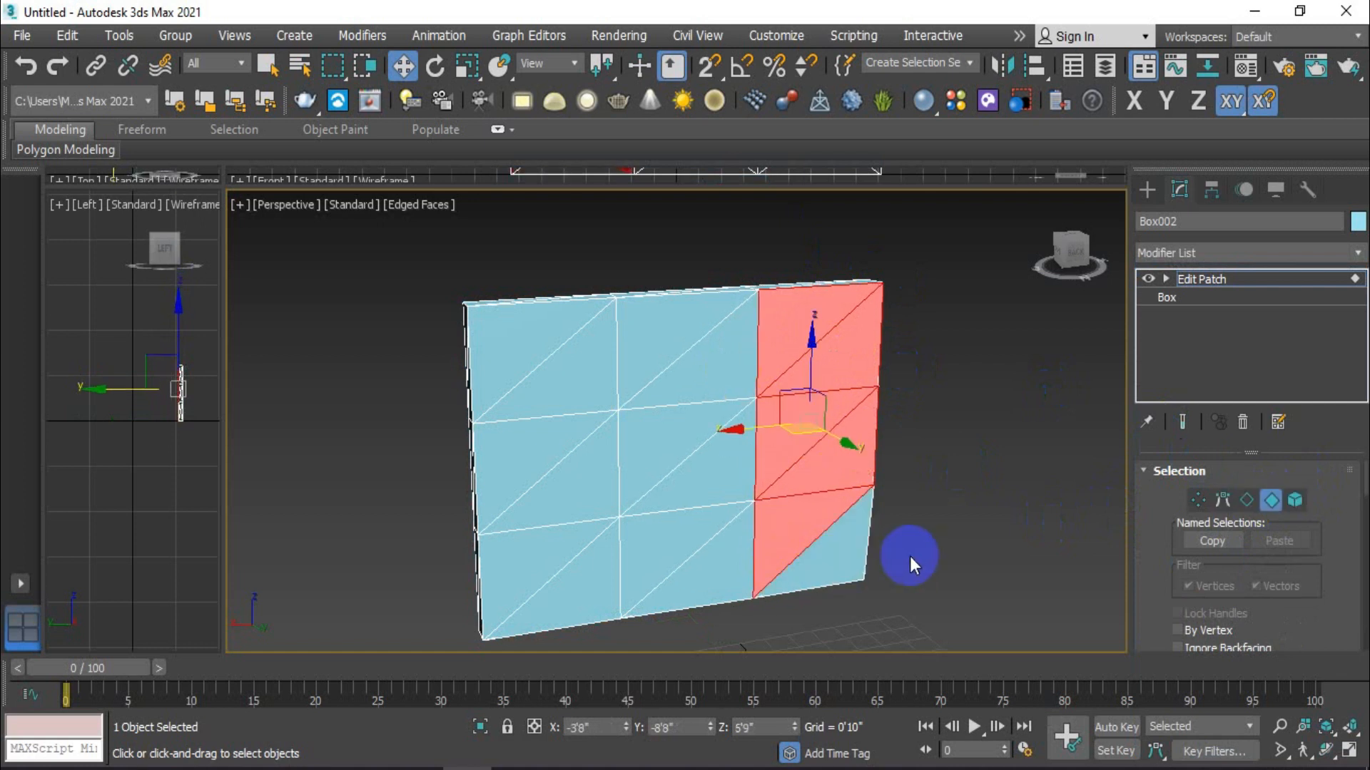
left_click(841, 536, "ctrl")
mouse_move(939, 566)
middle_mouse_down("alt")
mouse_move(655, 555)
mouse_move(985, 514)
mouse_move(922, 551)
middle_mouse_up("alt")
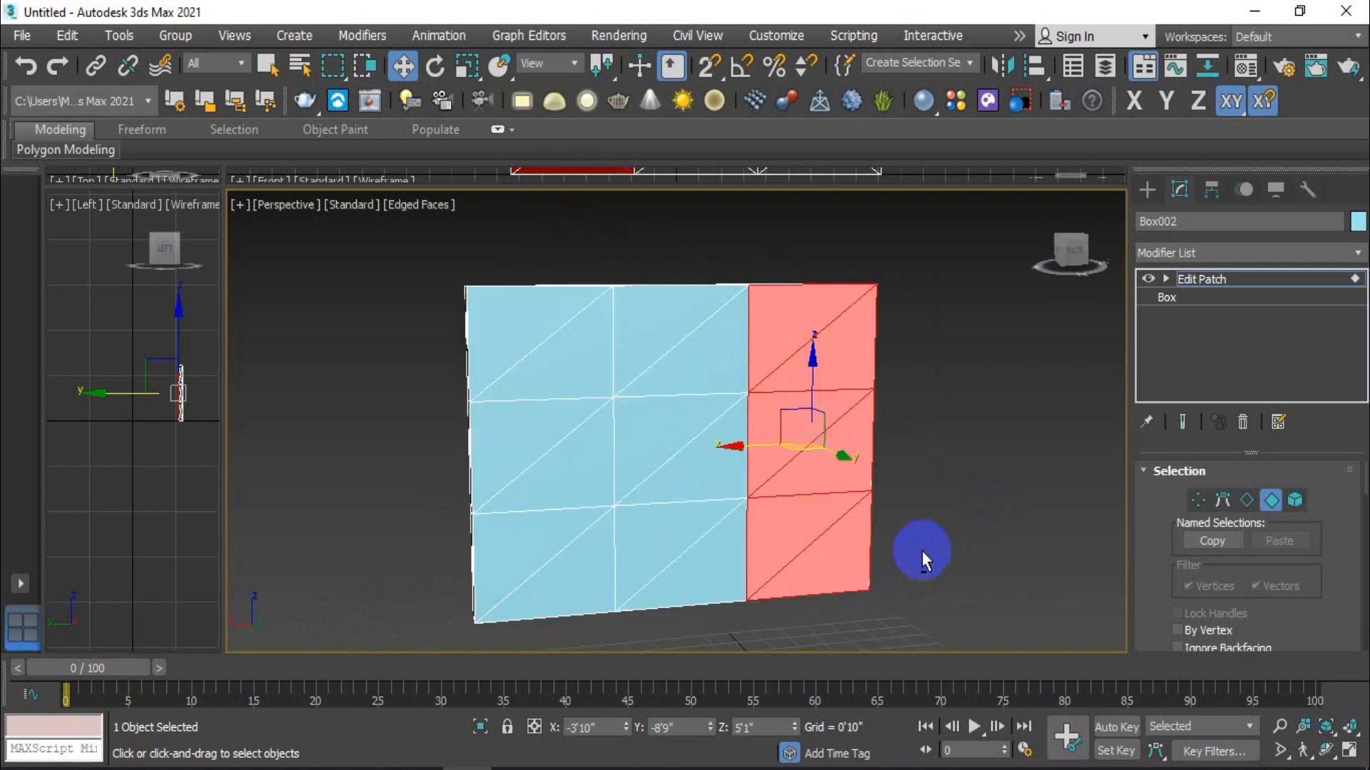
Select the patches of two adjacent columns of the wall with a window, leaving the third column unselected
left_click(973, 298)
left_click_drag(731, 627, 731, 626)
mouse_move(920, 587)
middle_mouse_down("alt")
mouse_move(811, 611)
mouse_move(645, 606)
mouse_move(745, 610)
mouse_move(942, 584)
mouse_move(934, 575)
middle_mouse_up("alt")
left_click(746, 459)
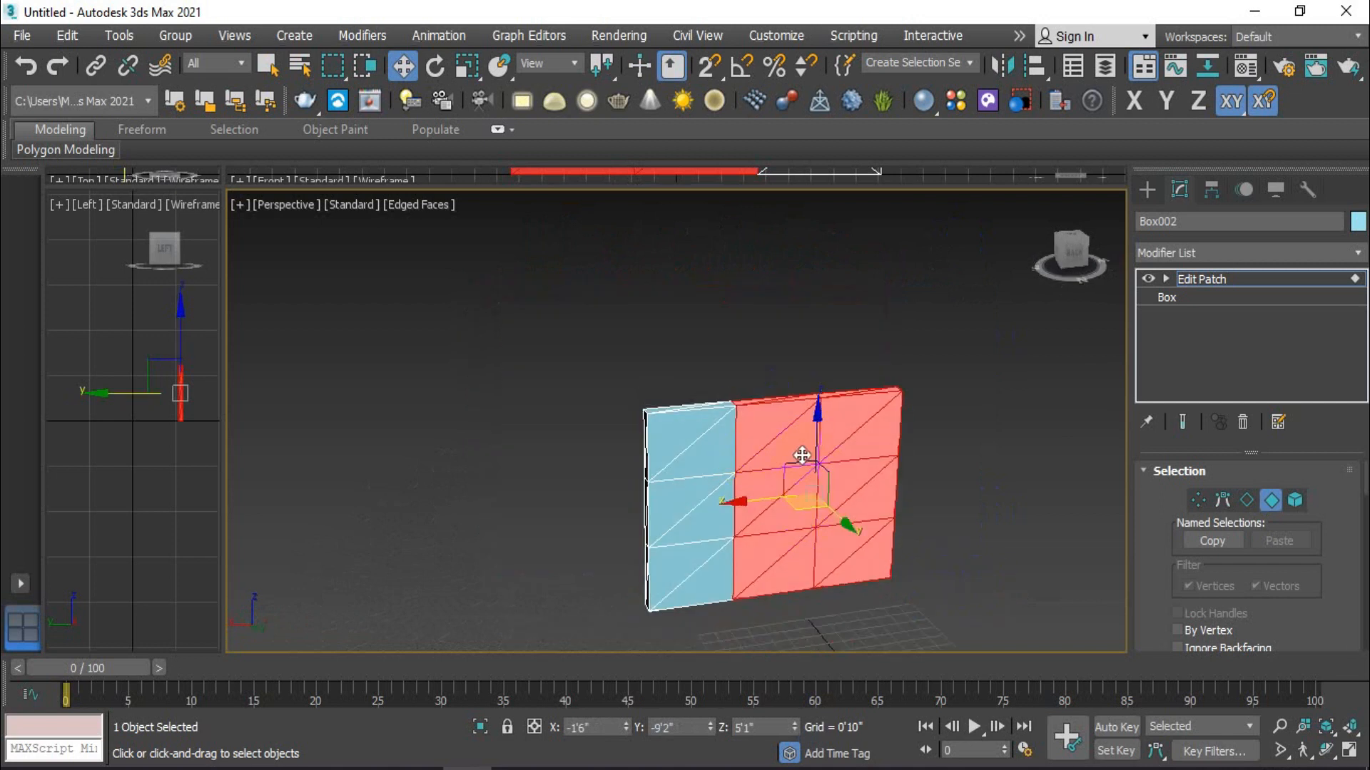
left_click(1357, 253)
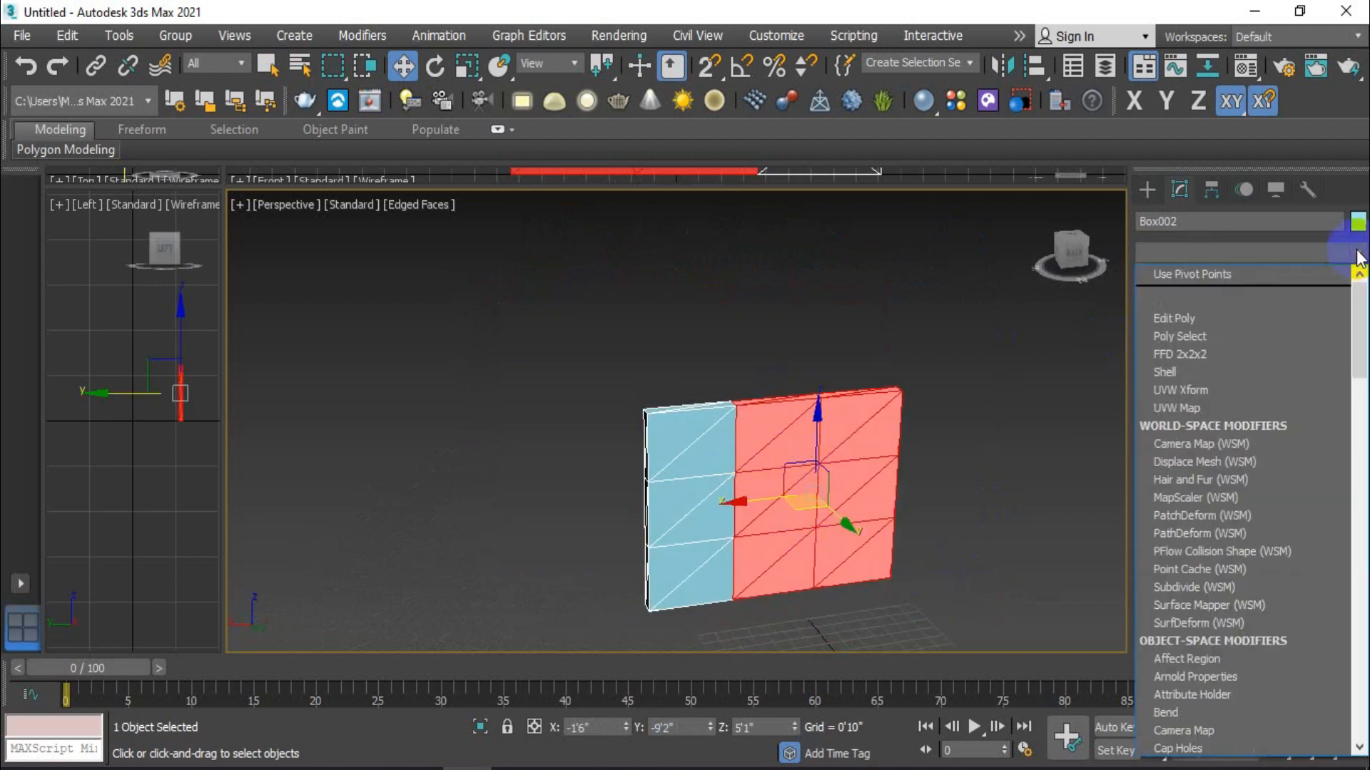
scroll(1182, 630, "down", 5)
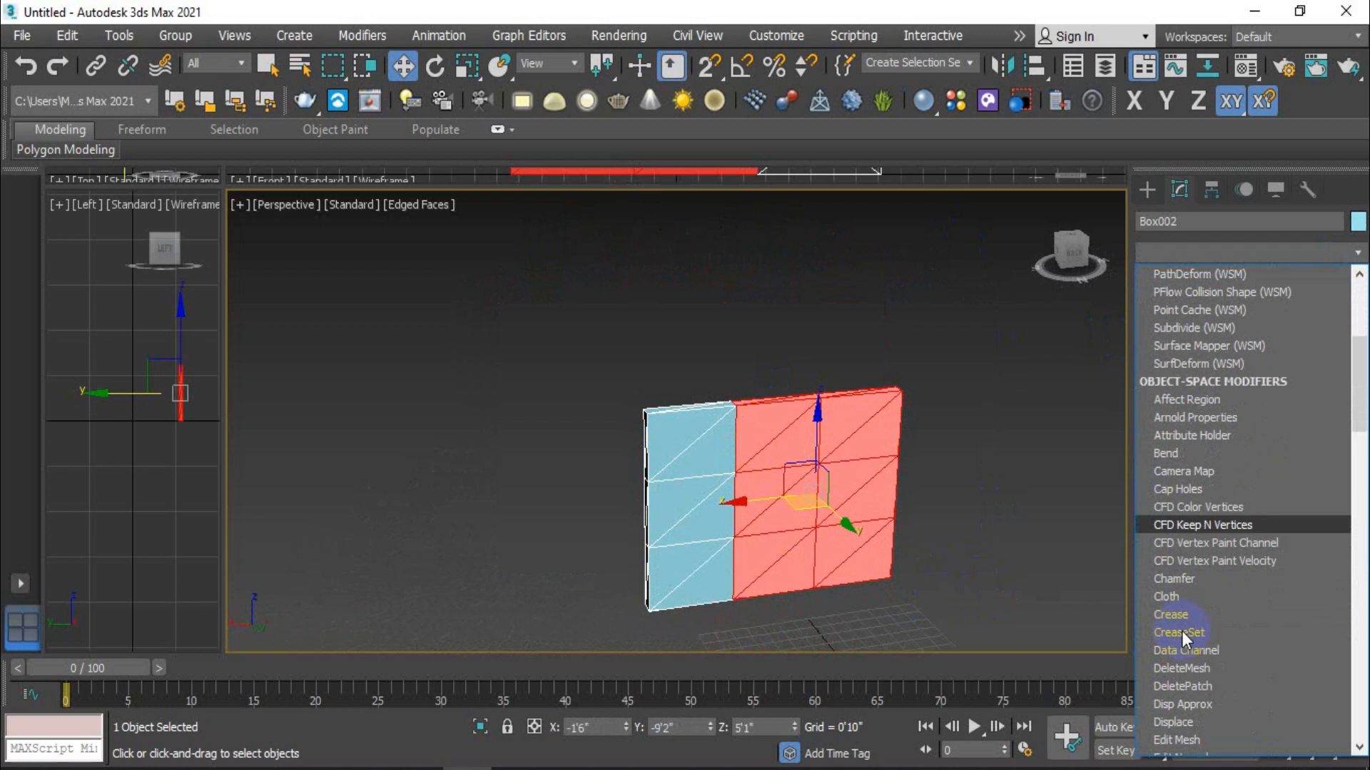
scroll(1181, 630, "down", 5)
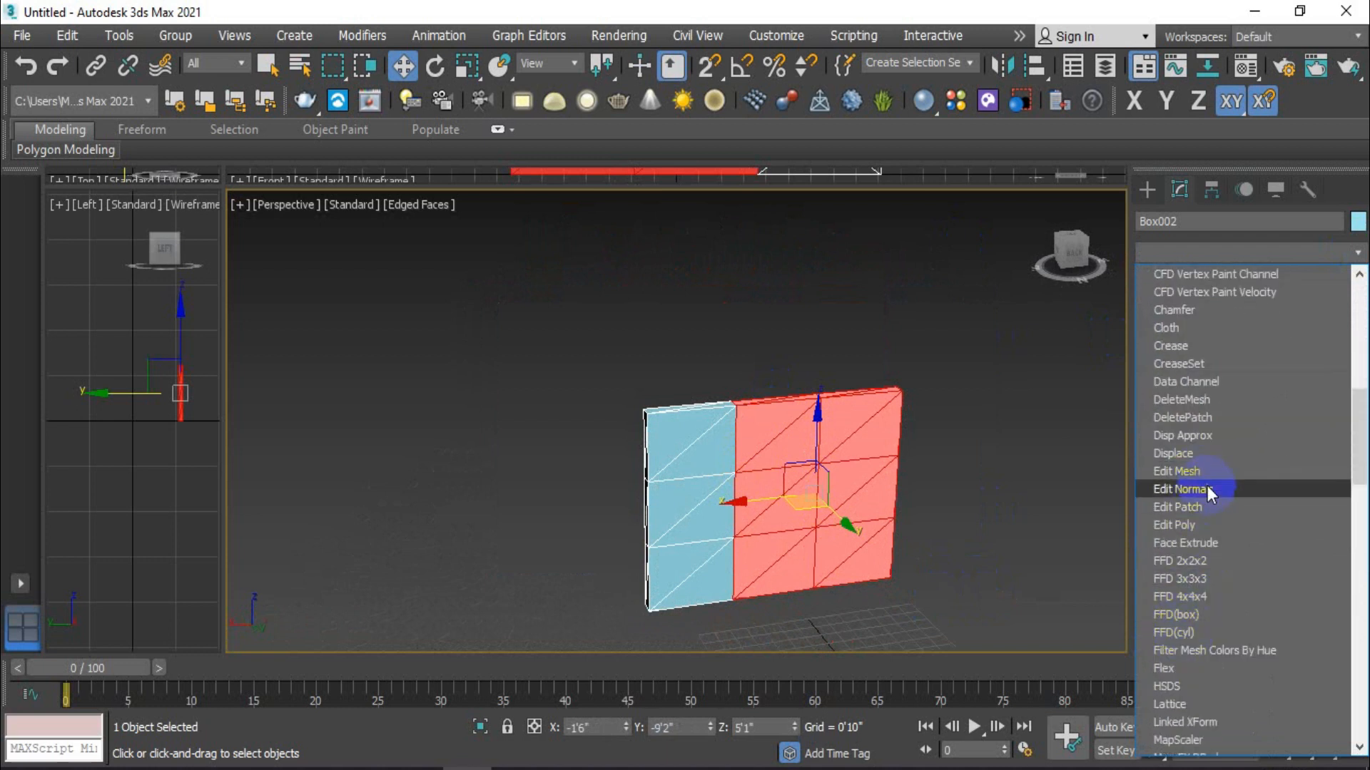
left_click(1205, 505)
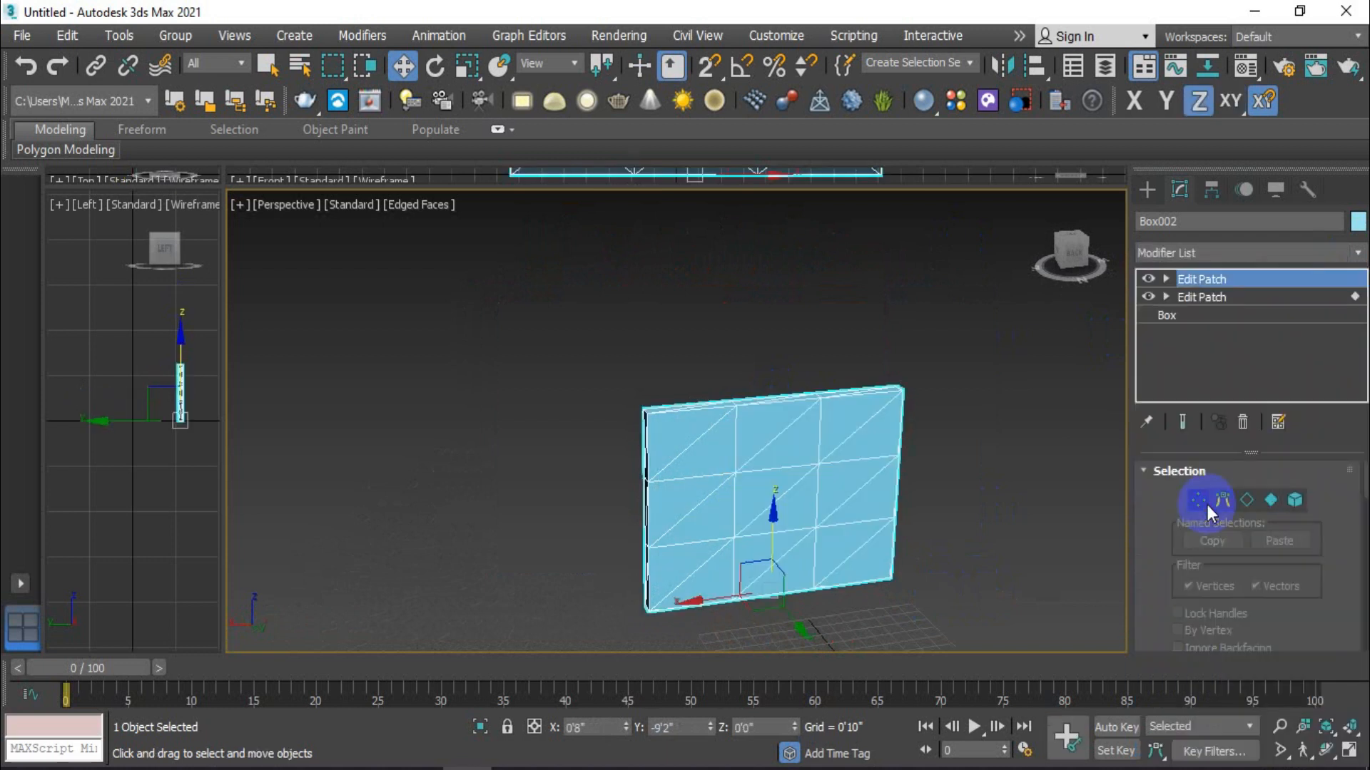
right_click(1253, 281)
left_click(1195, 315)
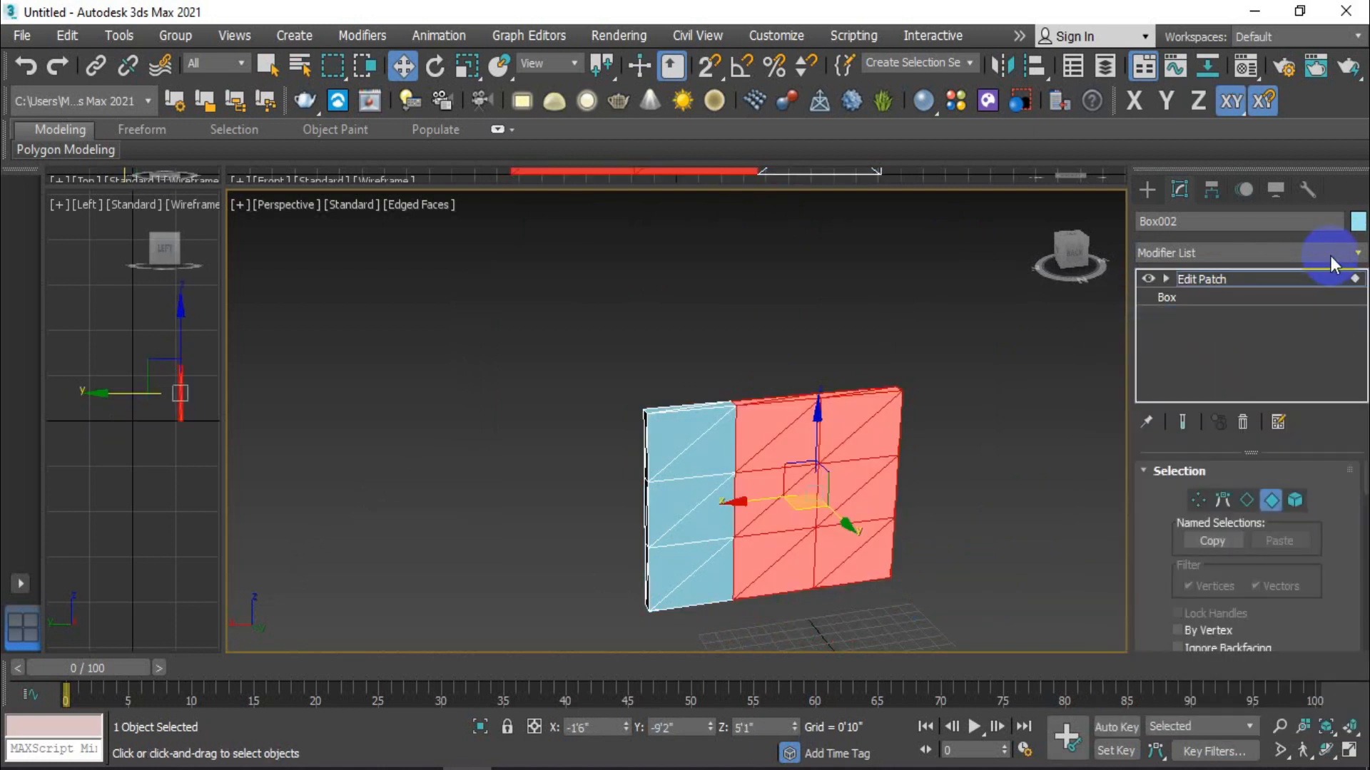
Apply a DeletePatch modifier to the wall's patch selection and deselect the wall
left_click(1331, 260)
scroll(1198, 570, "down", 4)
scroll(1183, 627, "down", 4)
scroll(1198, 592, "up", 3)
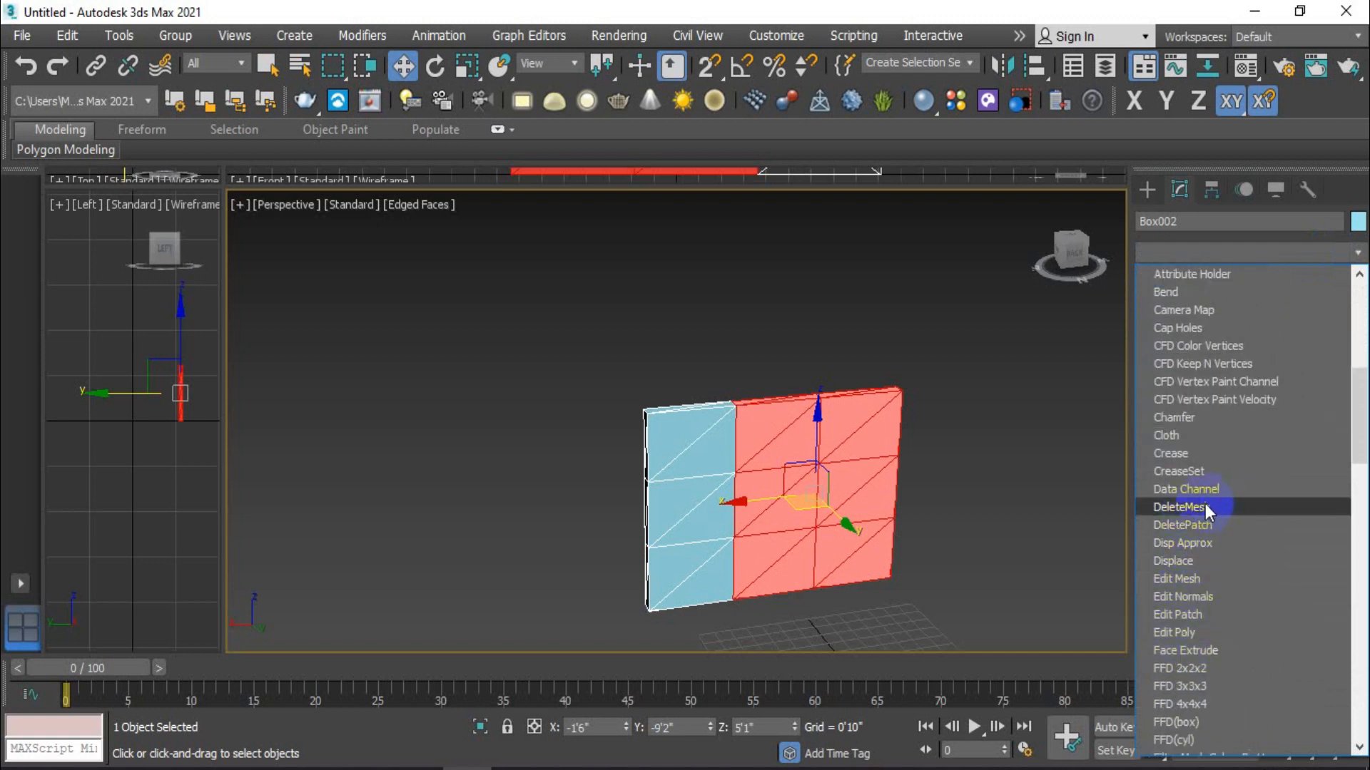
left_click(1221, 526)
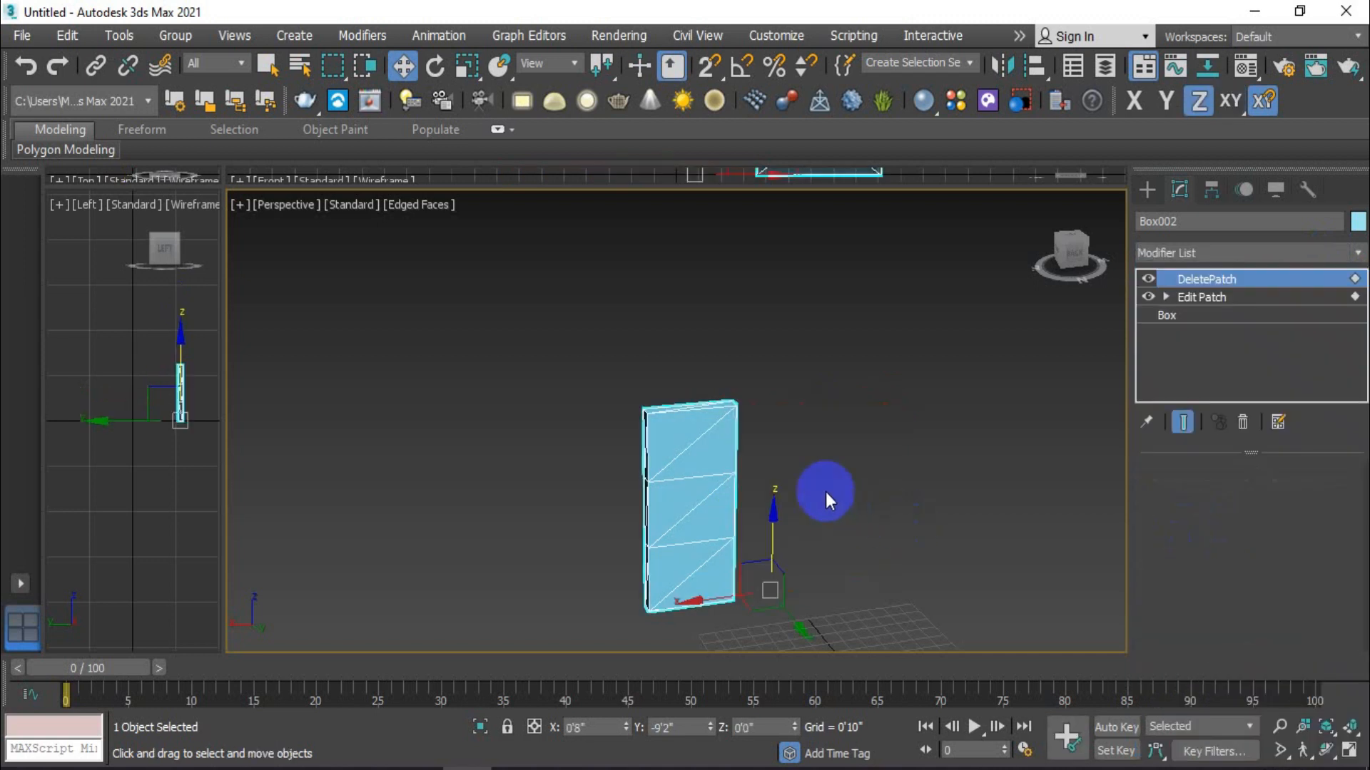
left_click(824, 468)
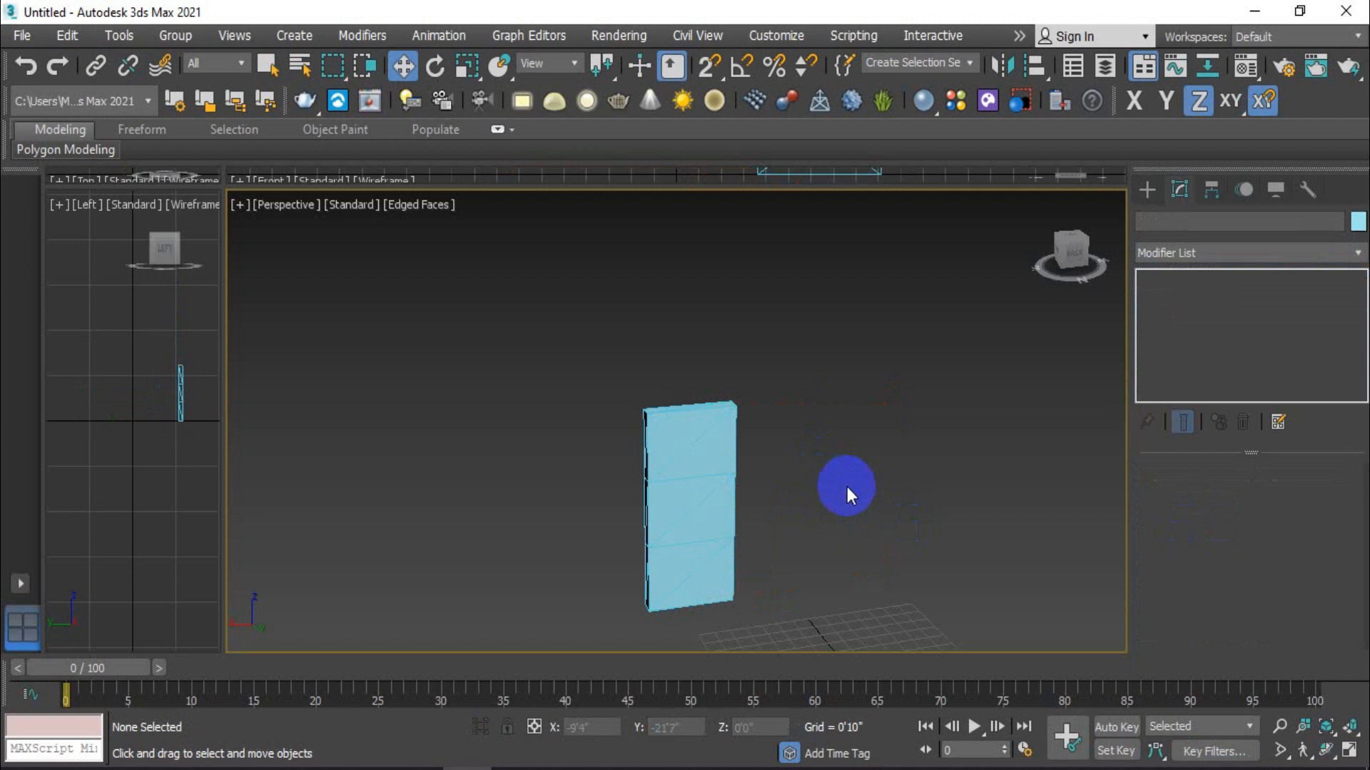
Undo the DeletePatch modifier, then select all patches of the wall and delete them
key("ctrl+z")
key("ctrl+z")
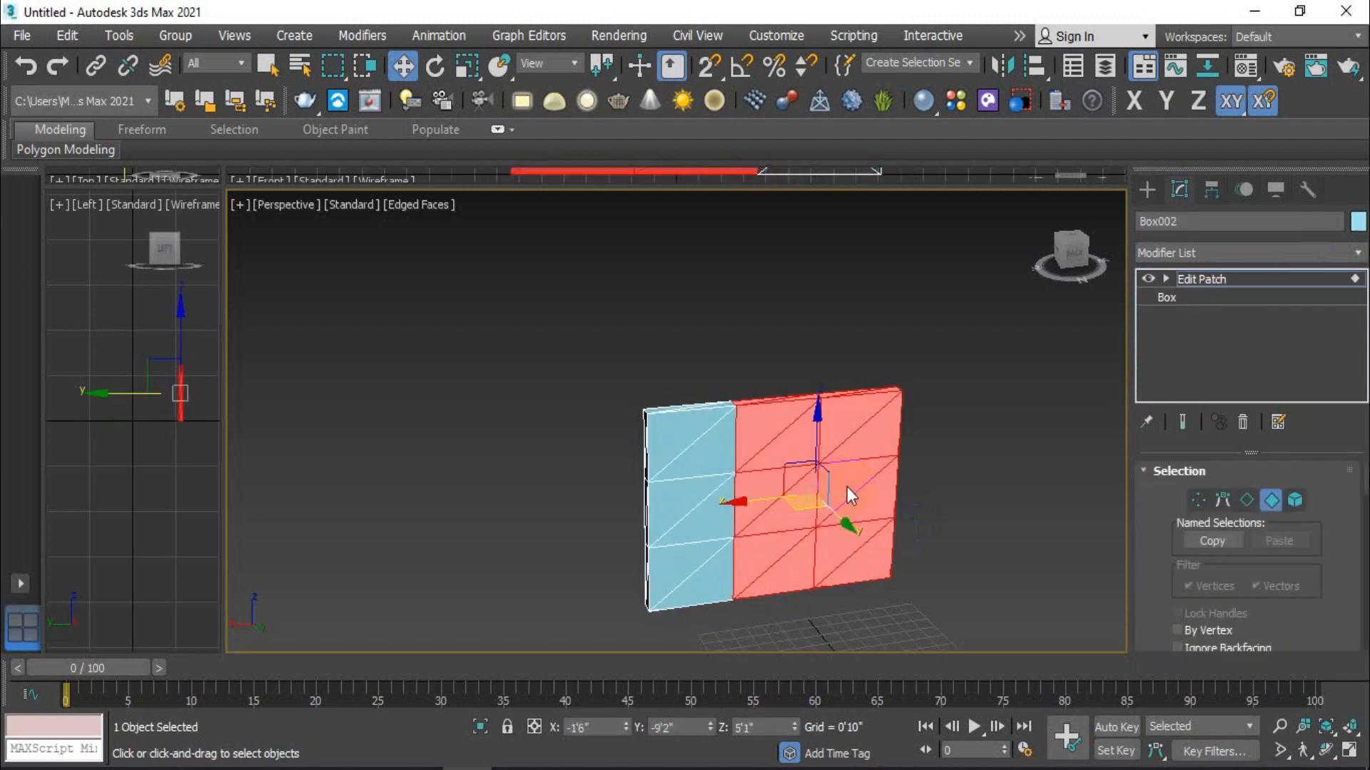
left_click(267, 65)
left_click_drag(734, 535, 570, 633)
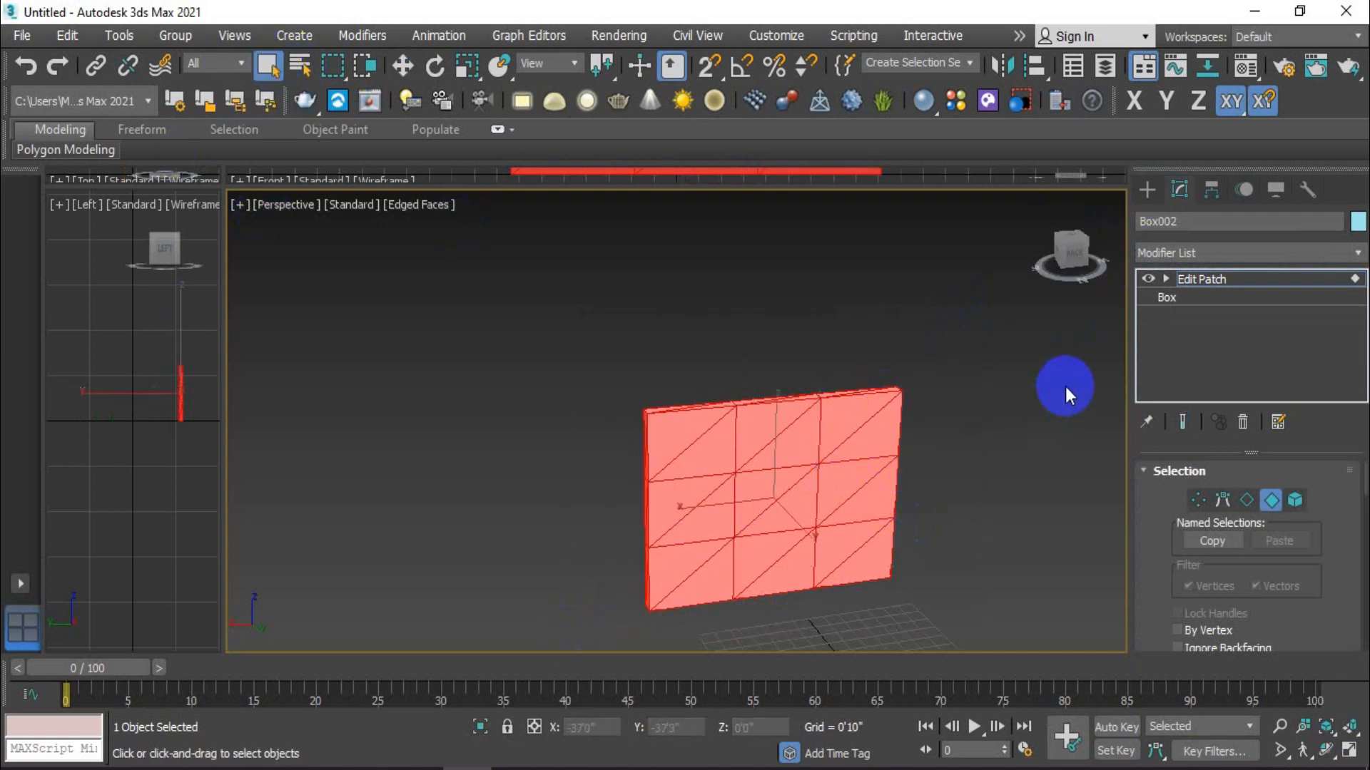
key("Delete")
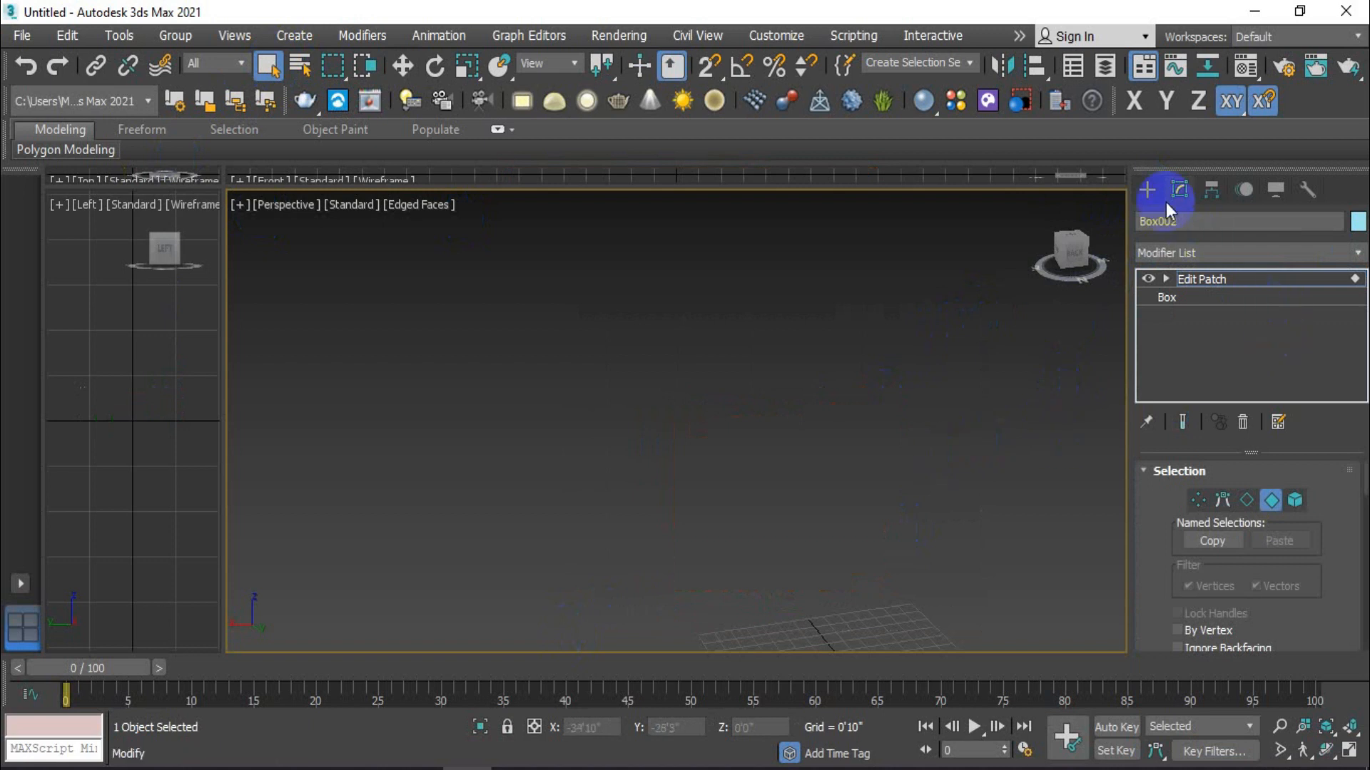
Create a plane about 29'3" long and 27'11" wide on the ground grid in the perspective view
left_click(1149, 188)
mouse_move(798, 414)
middle_mouse_down()
mouse_move(820, 421)
mouse_move(854, 537)
mouse_move(786, 428)
middle_mouse_up()
left_click(753, 451)
scroll(757, 454, "down", 3)
middle_click_drag(829, 551, 766, 476)
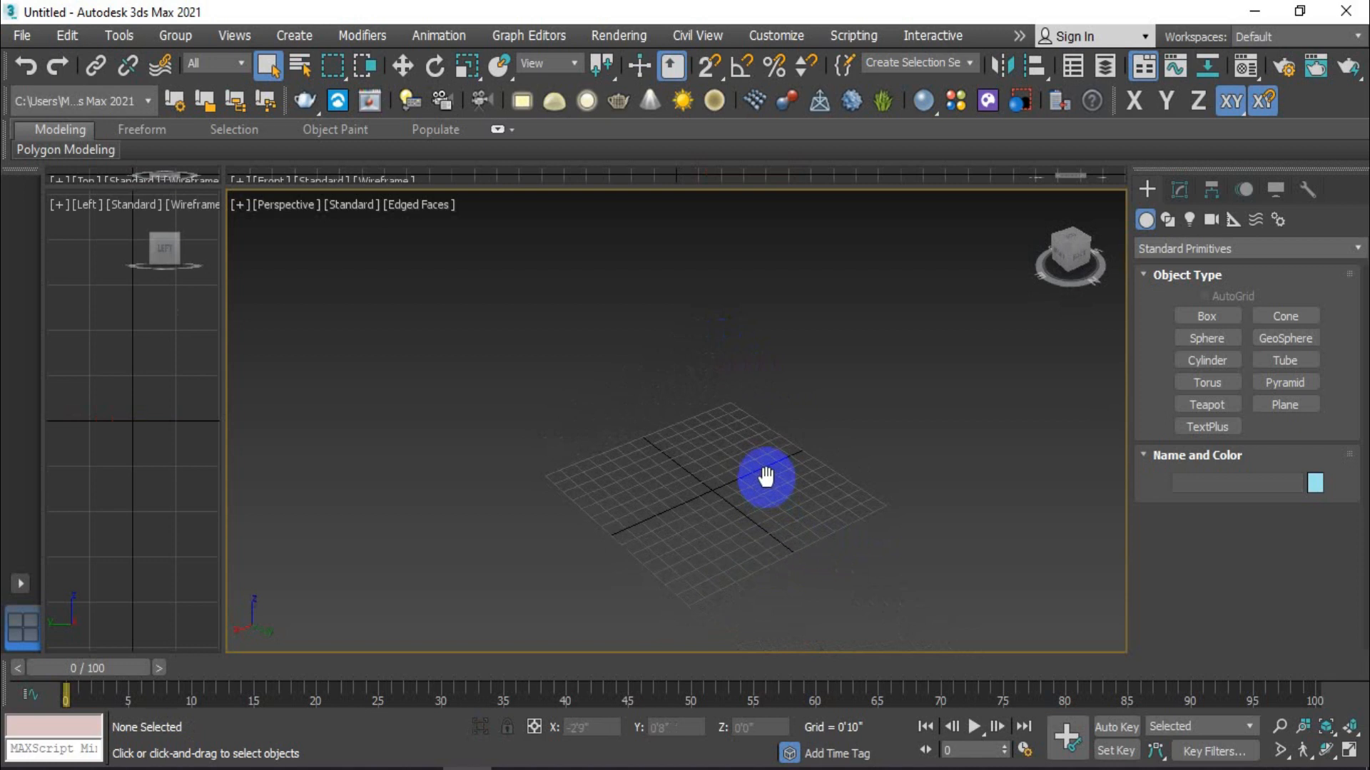
left_click(1217, 313)
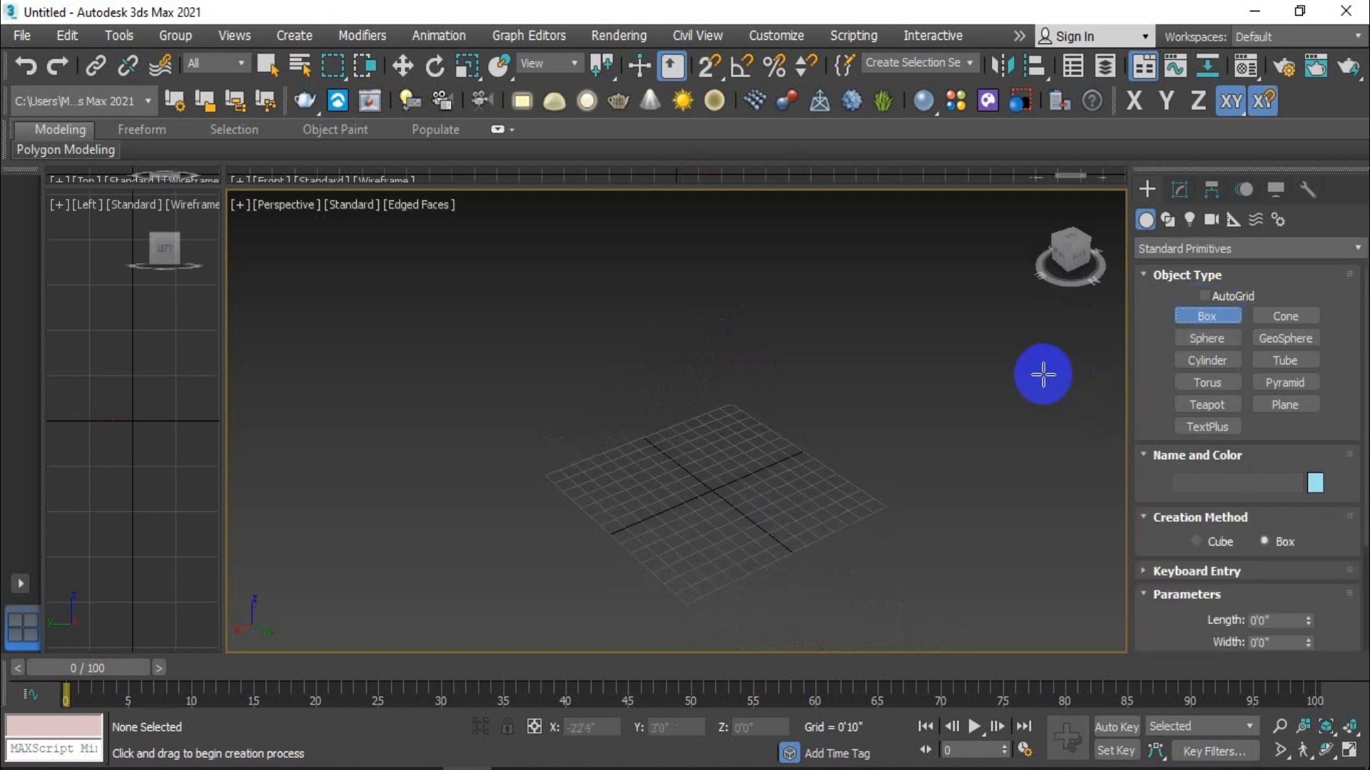
middle_click_drag(757, 478, 770, 446)
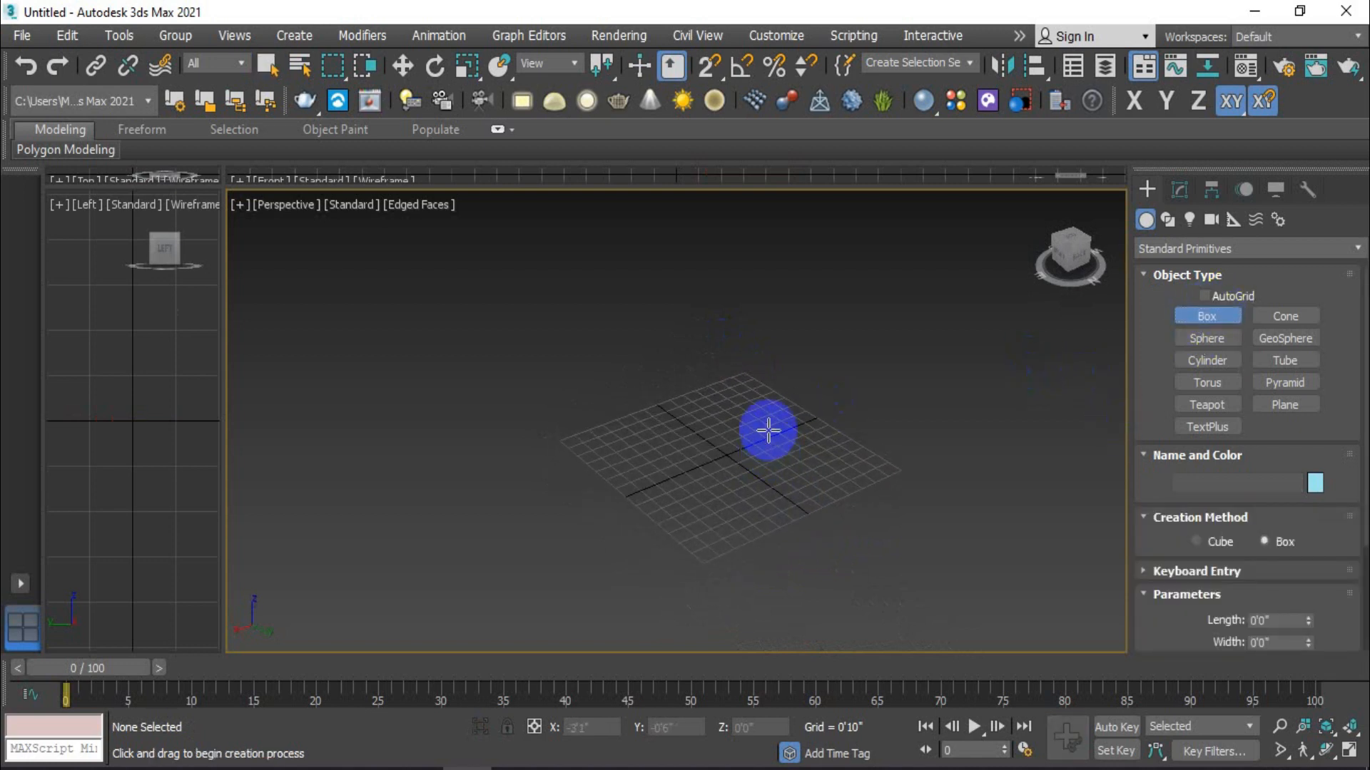
left_click(1284, 404)
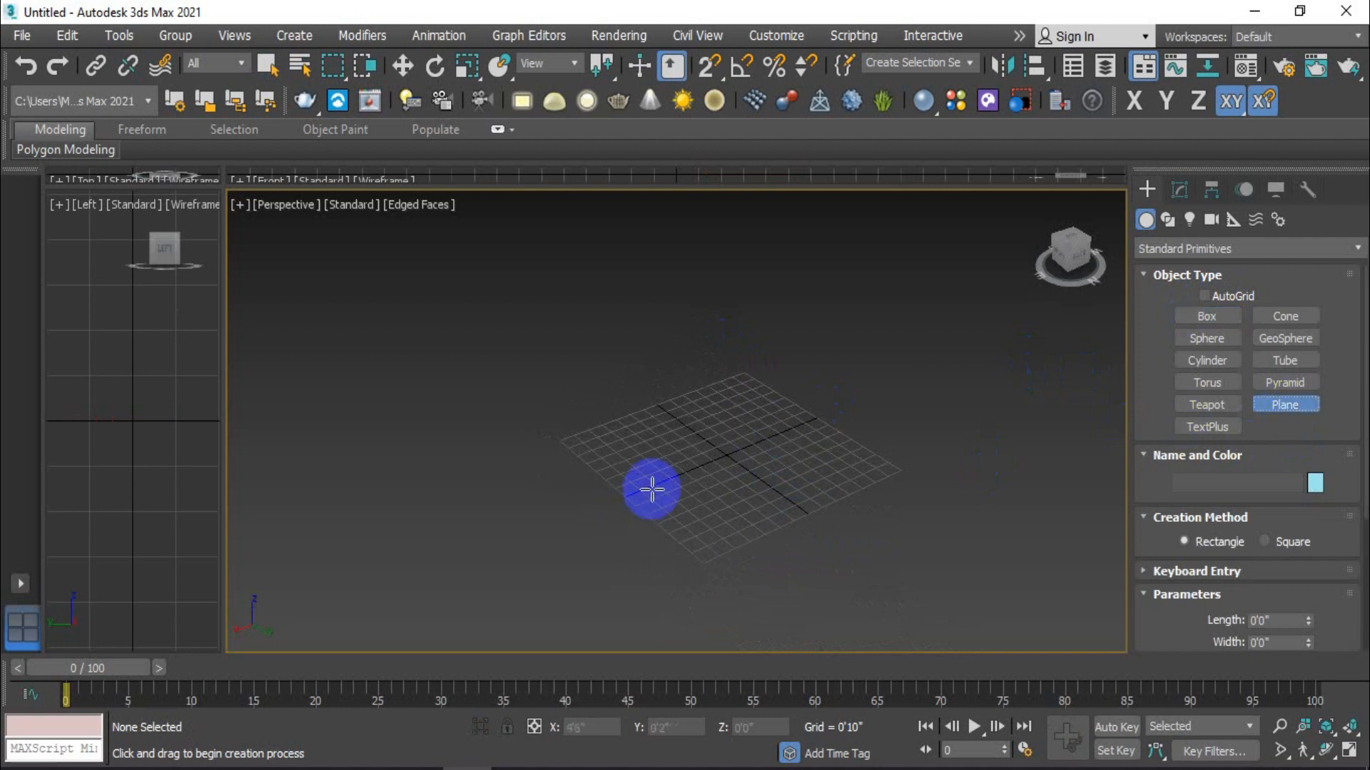
left_click_drag(592, 365, 636, 612)
middle_click_drag(774, 593, 854, 604)
scroll(791, 585, "up", 2)
scroll(793, 583, "down", 2)
scroll(1311, 623, "down", 1)
left_click_drag(1307, 615, 1308, 566)
middle_click_drag(905, 579, 897, 535)
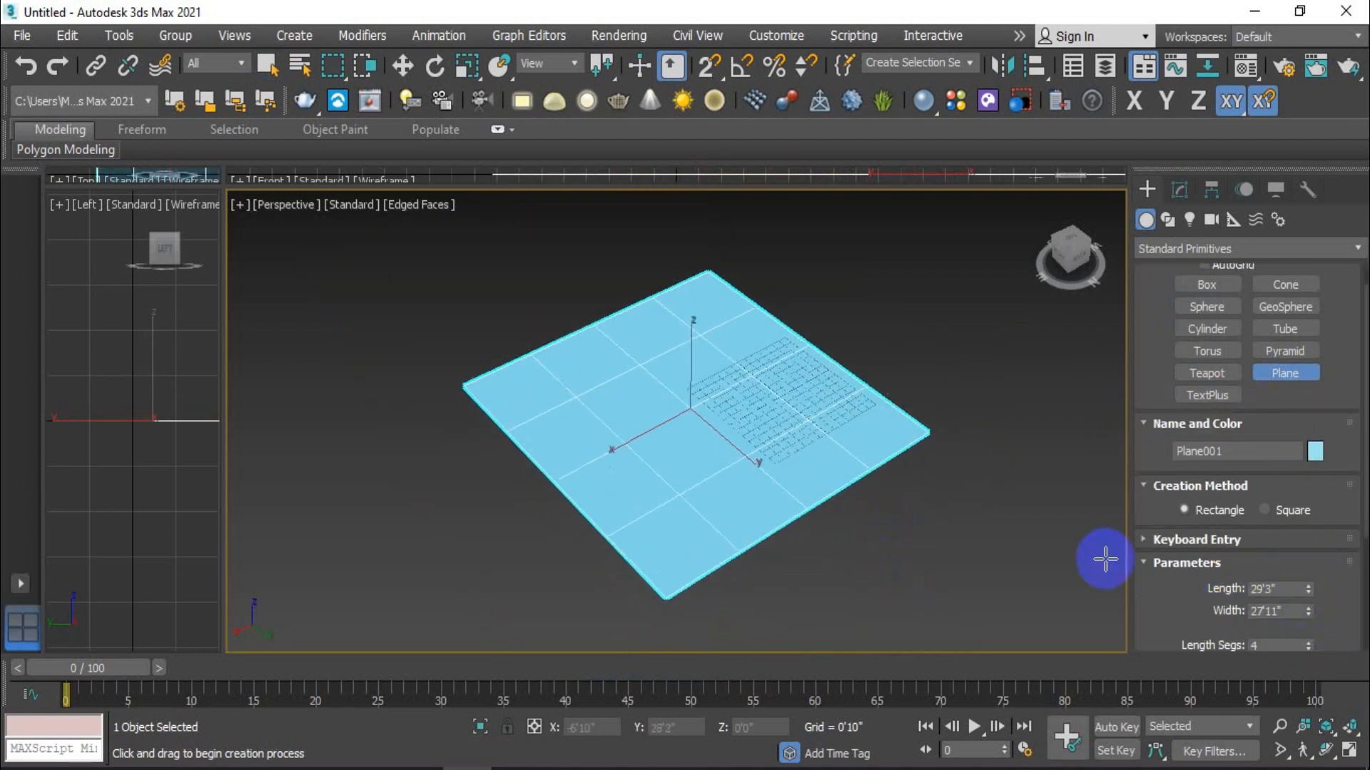
Set the plane's length and width segments to 24 each
scroll(1174, 593, "down", 2)
left_click_drag(1308, 585, 1308, 555)
left_click_drag(1307, 605, 1308, 581)
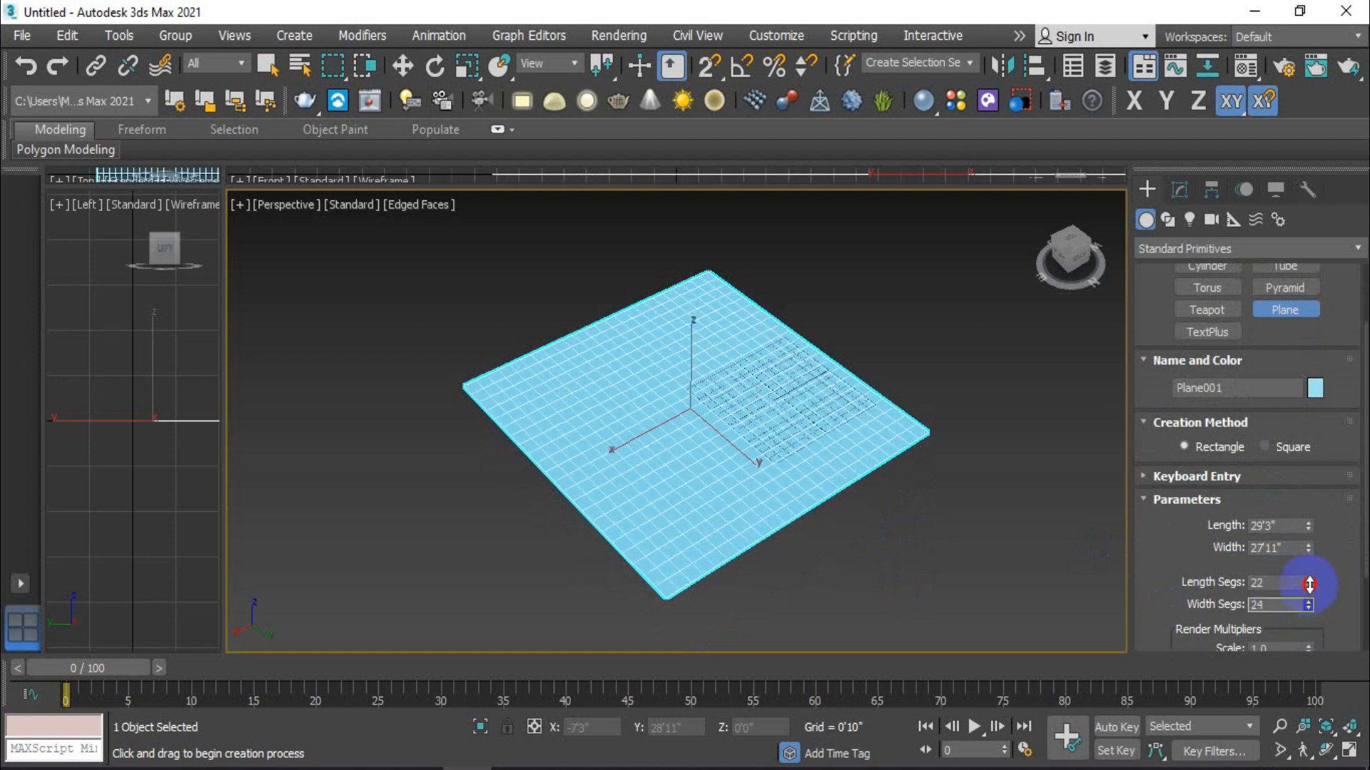
scroll(832, 490, "up", 3)
scroll(841, 512, "down", 1)
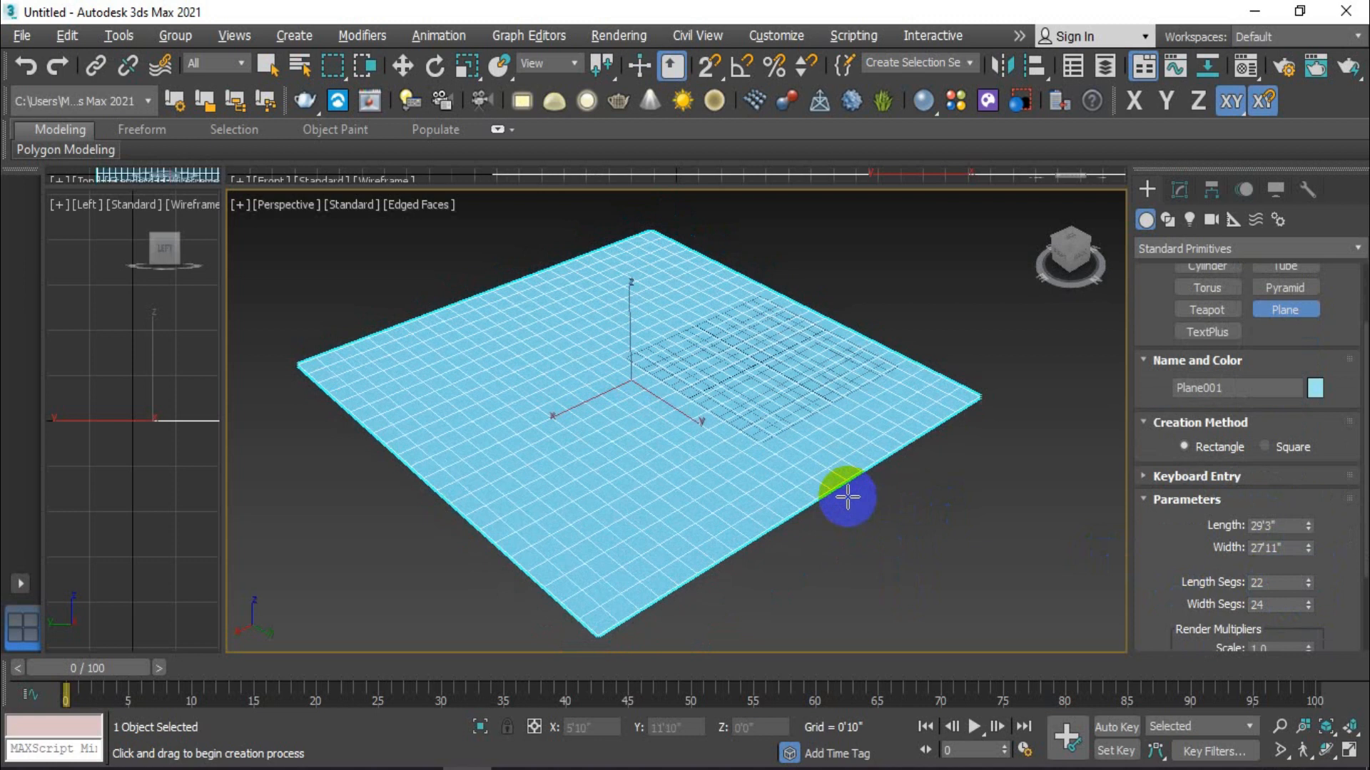
left_click_drag(1309, 583, 1308, 579)
Apply a Ripple modifier to the segmented plane
left_click(1179, 189)
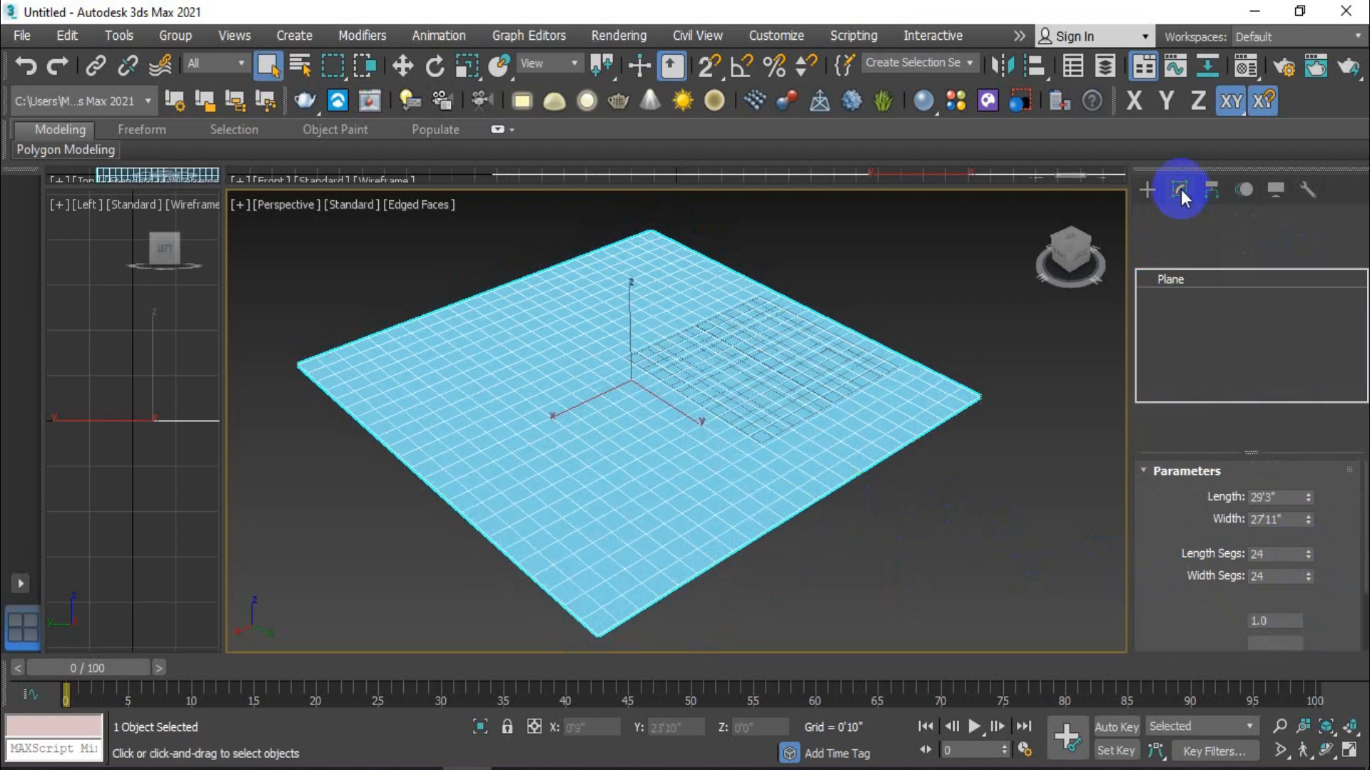
left_click(1291, 252)
scroll(1227, 634, "down", 20)
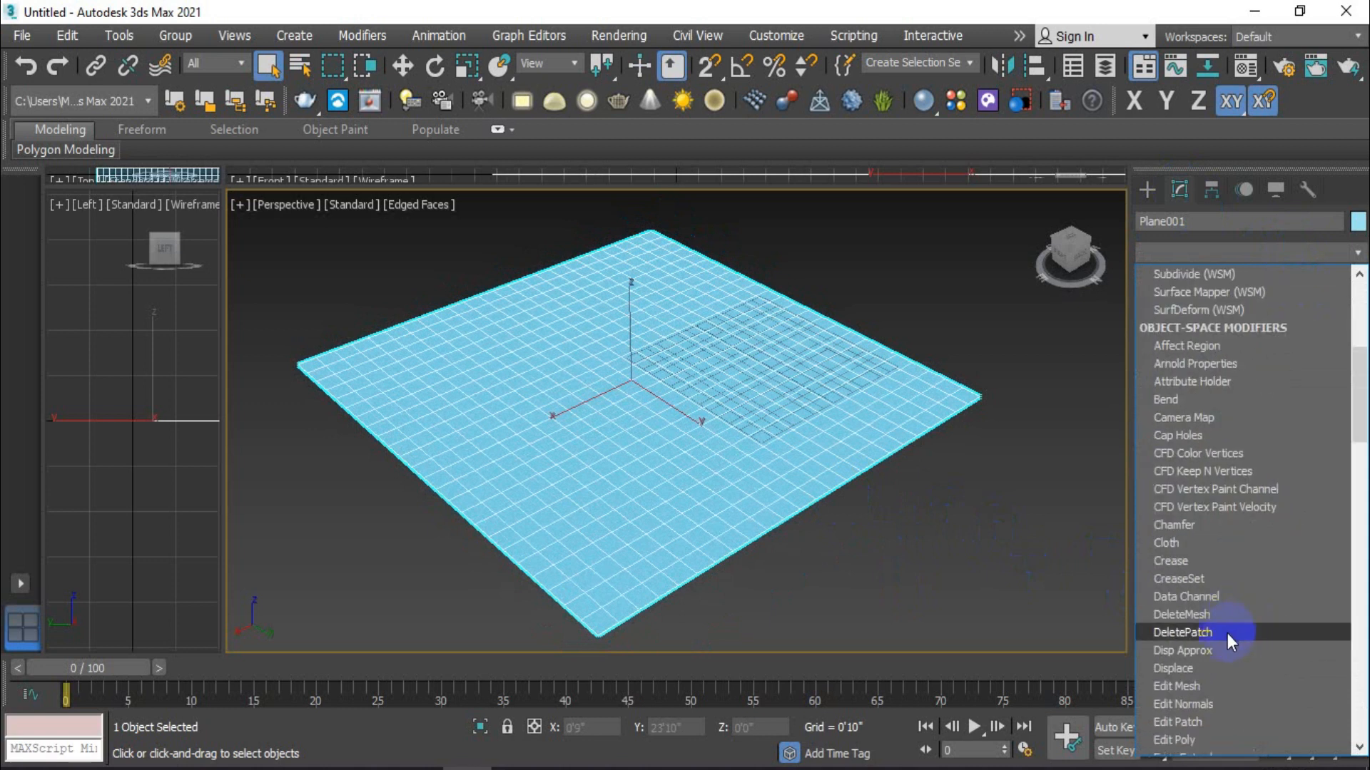
scroll(1206, 632, "down", 4)
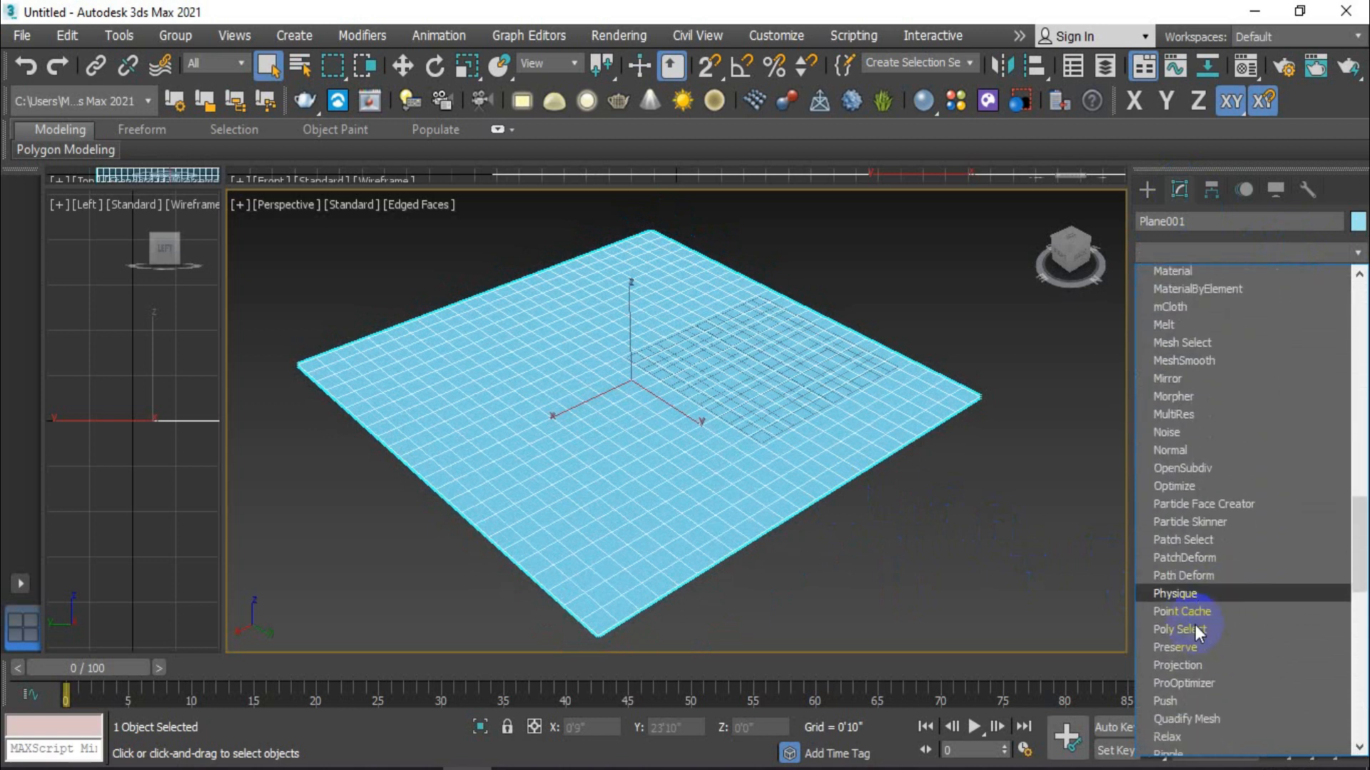
scroll(1188, 648, "down", 7)
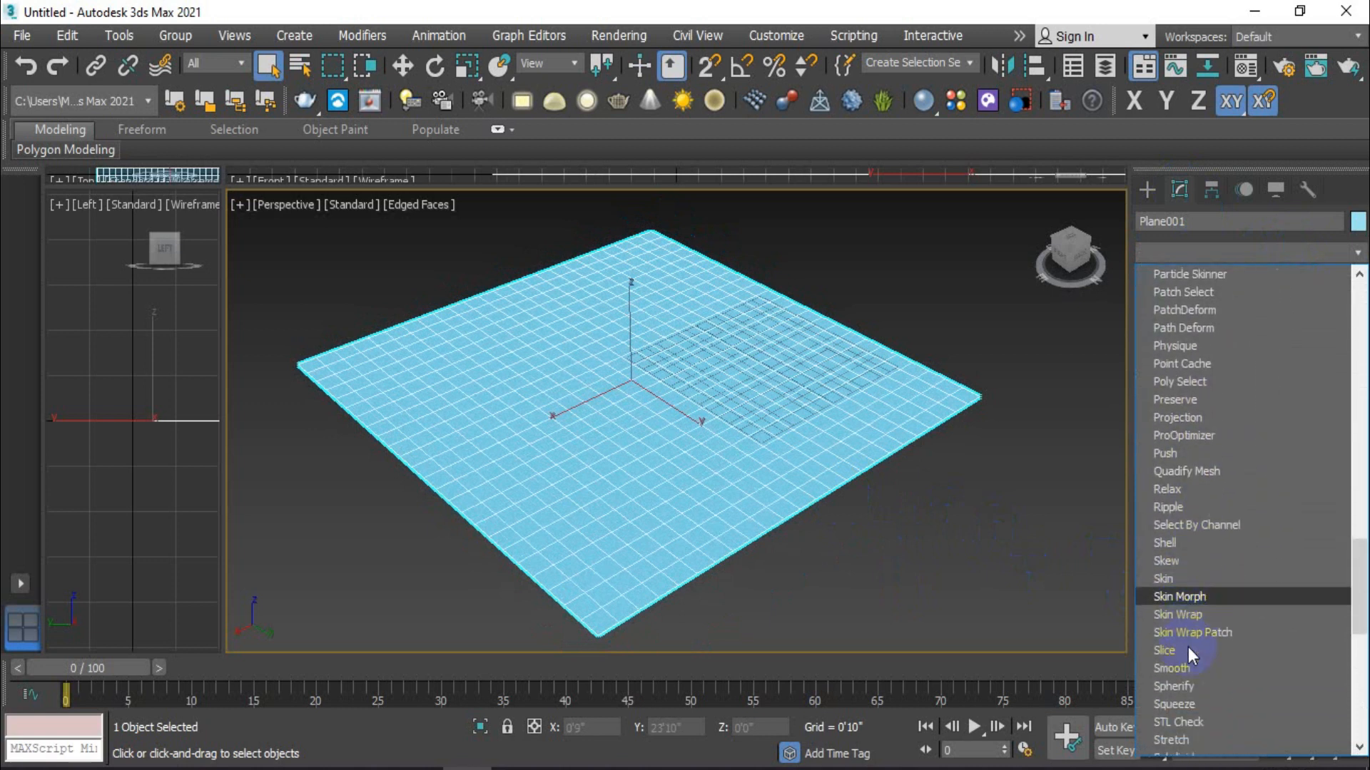
scroll(1188, 647, "down", 1)
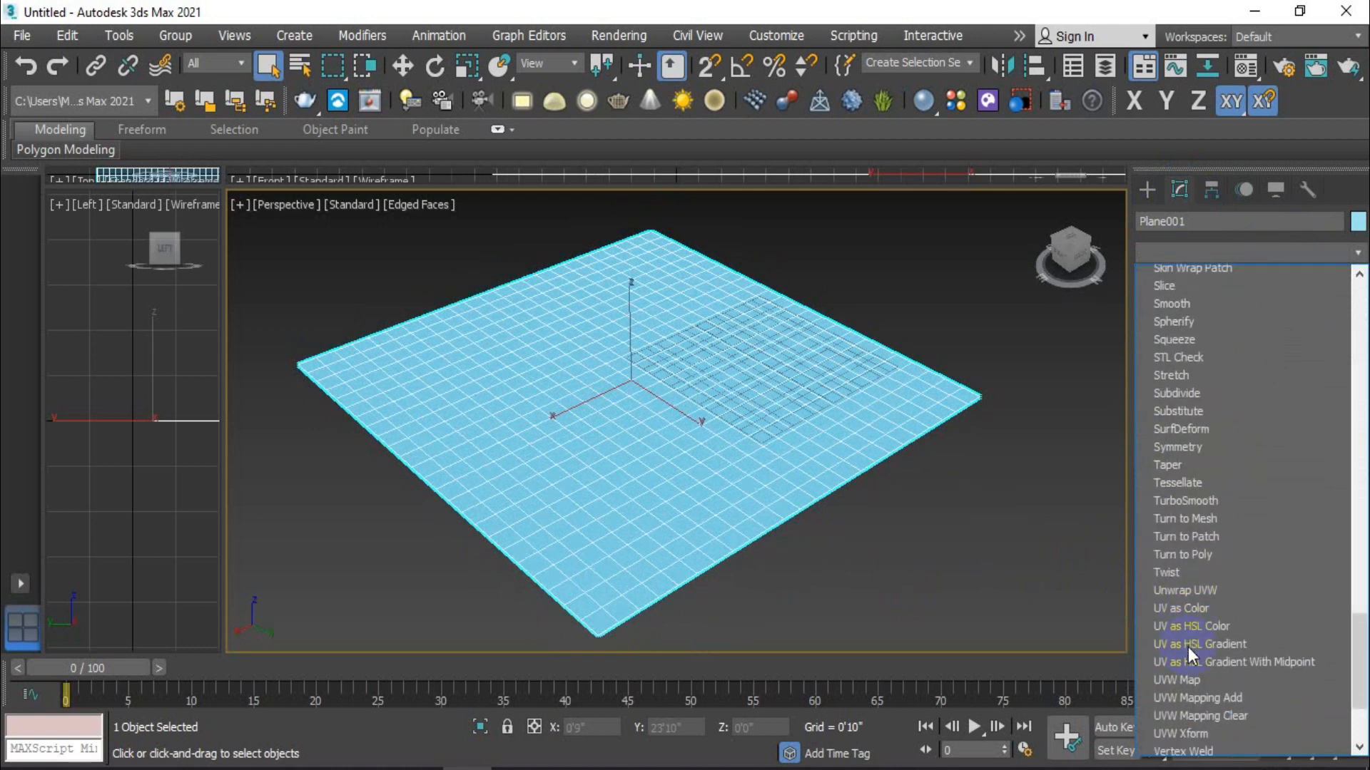
scroll(1187, 648, "up", 10)
scroll(1188, 643, "down", 2)
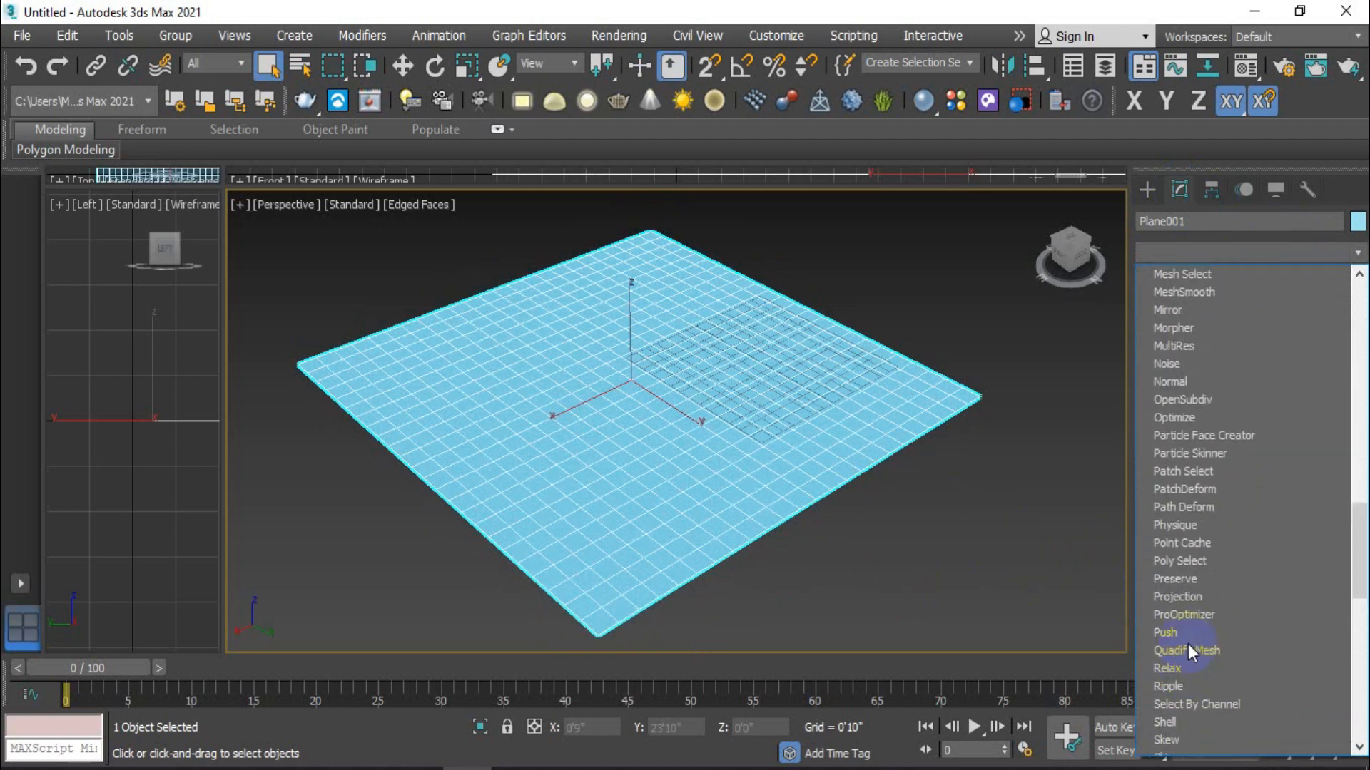
left_click(1200, 631)
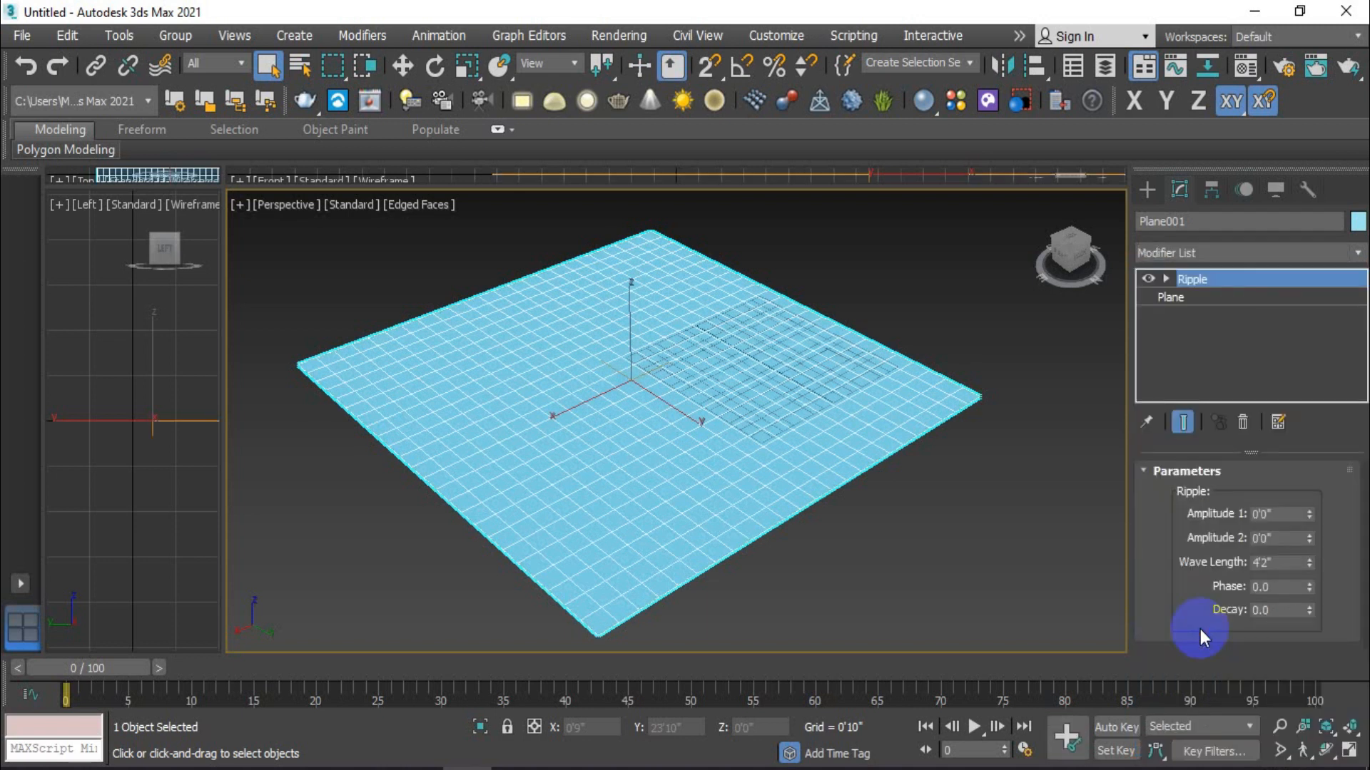
middle_click_drag(780, 504, 820, 515)
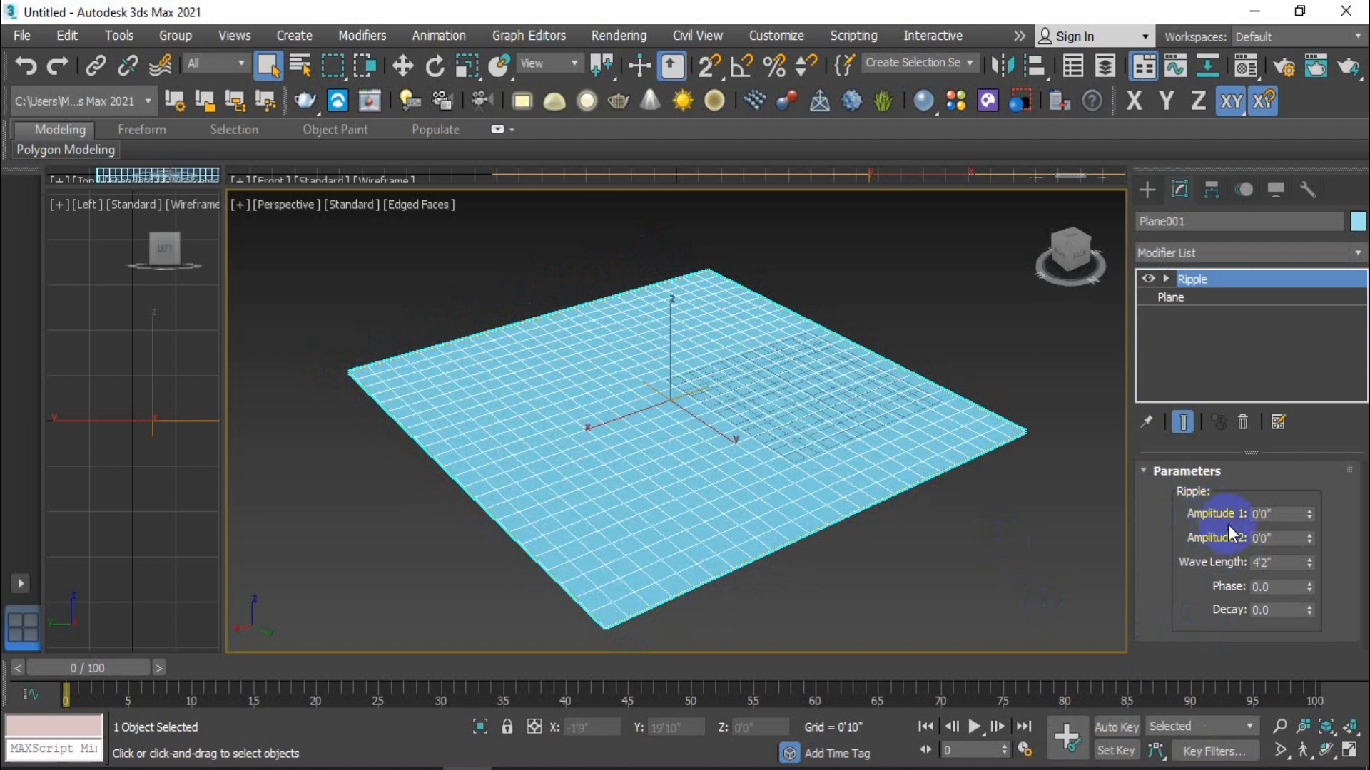
Set the Ripple's Amplitude 1 to 1'0", after trying 1'2" and resetting it to zero
left_click_drag(1311, 511, 1305, 468)
scroll(780, 408, "up", 3)
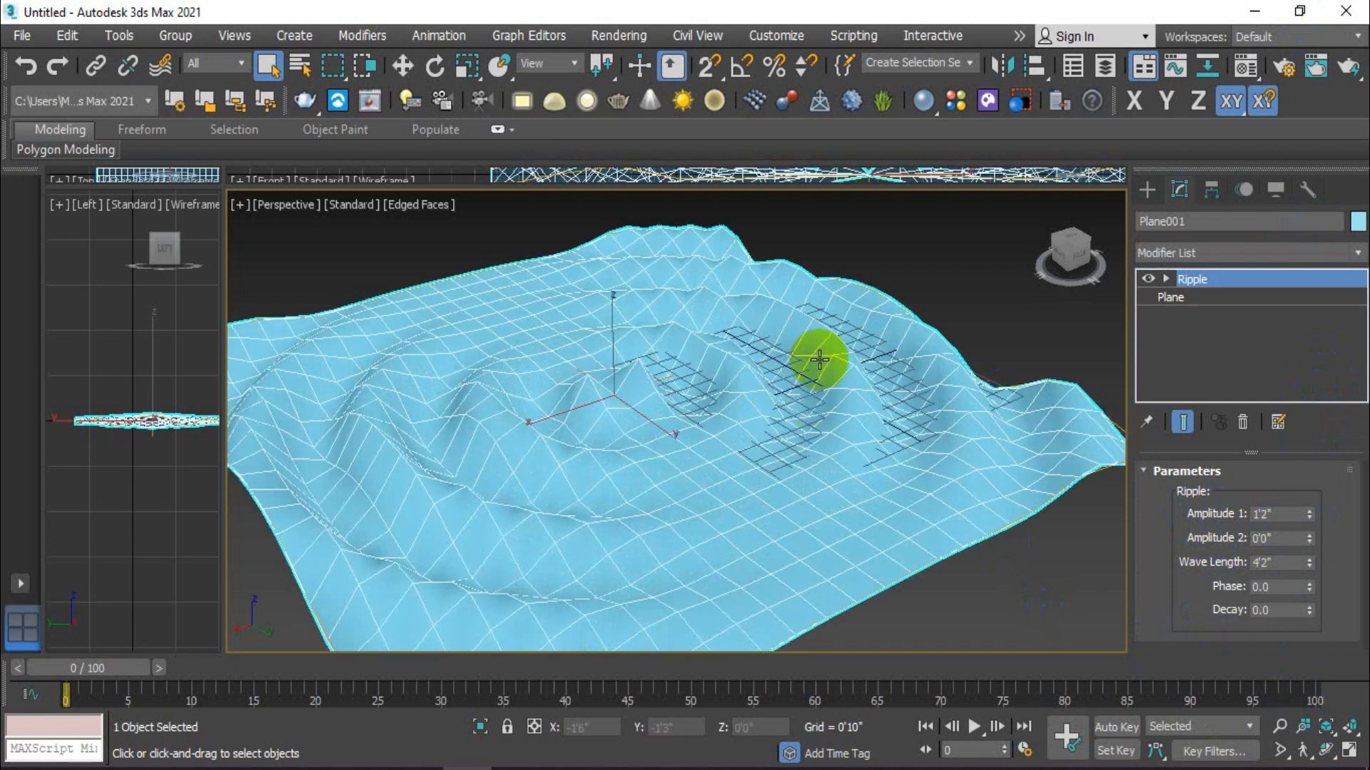
right_click(1309, 515)
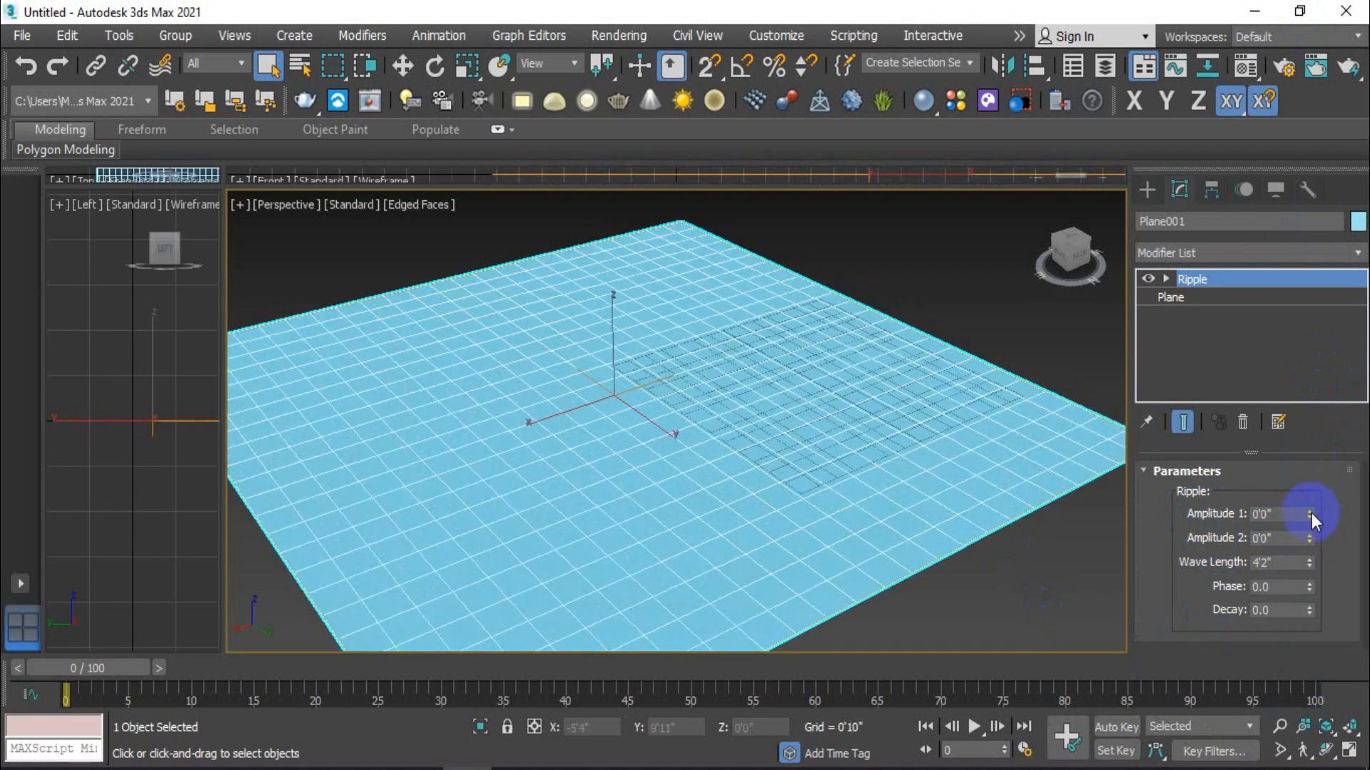
left_click_drag(1309, 511, 1304, 742)
middle_click_drag(857, 467, 782, 449, "alt")
left_click(1260, 508)
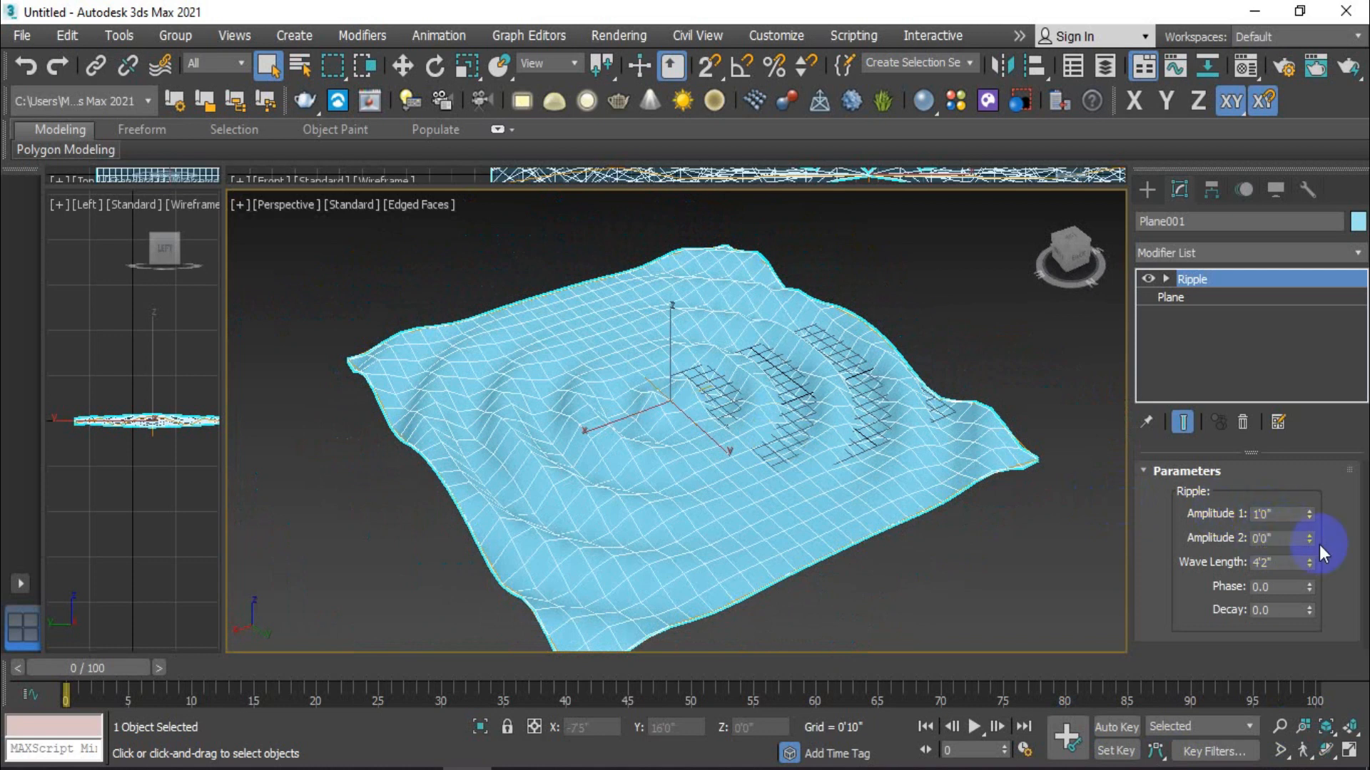
Try the Ripple's Amplitude 2 at 0'9", then set it to 0'11" with Amplitude 1 at 1'9"
left_click_drag(1310, 538, 1285, 266)
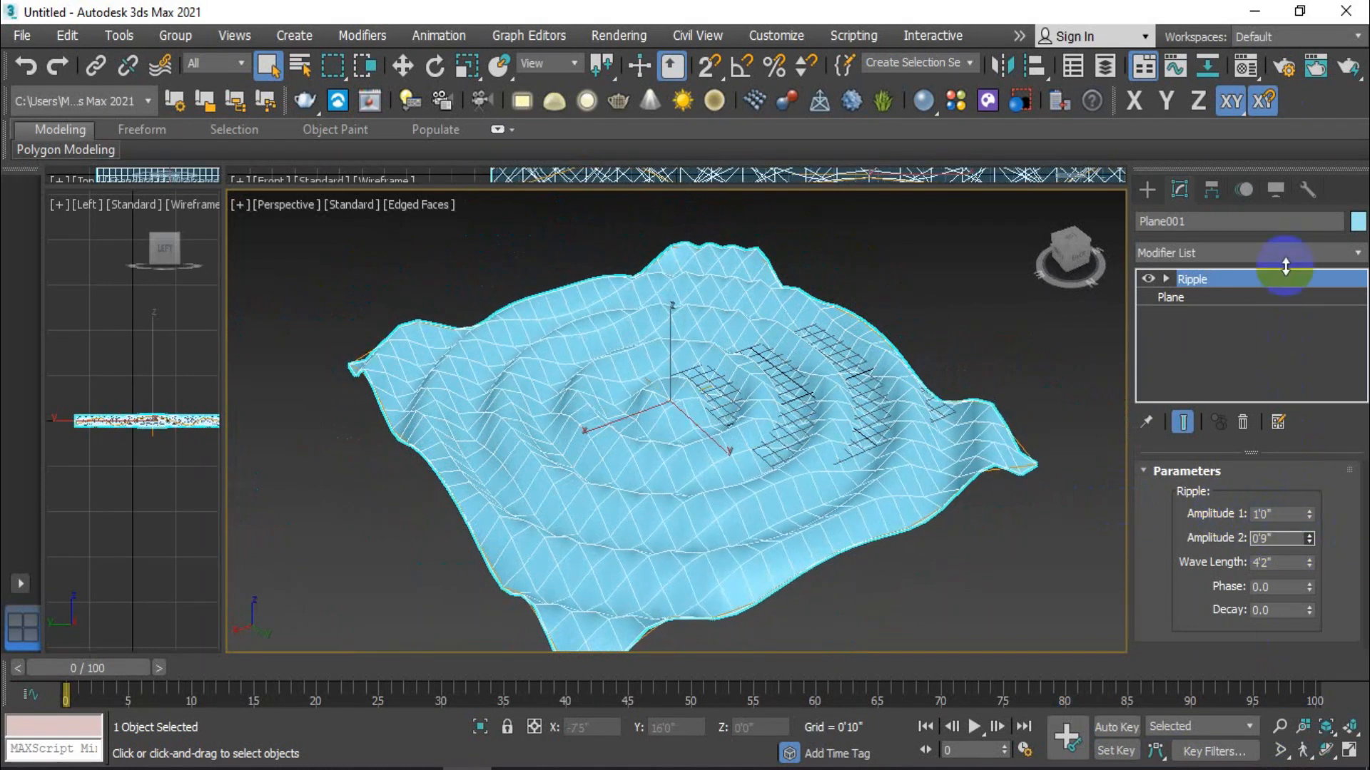
scroll(944, 483, "up", 5)
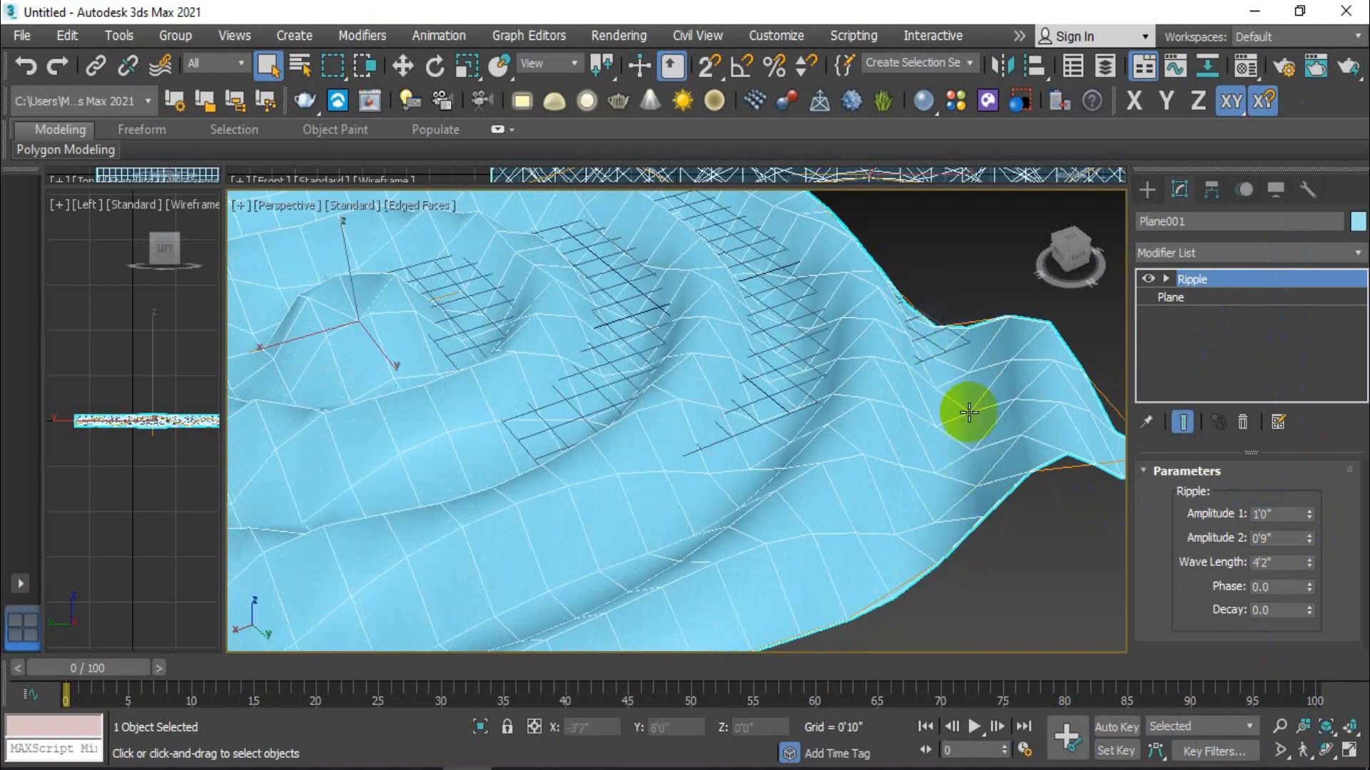
scroll(968, 412, "down", 3)
scroll(969, 412, "down", 3)
left_click_drag(1308, 538, 1316, 435)
mouse_move(909, 465)
middle_mouse_down("alt")
mouse_move(892, 490)
mouse_move(891, 467)
middle_mouse_up("alt")
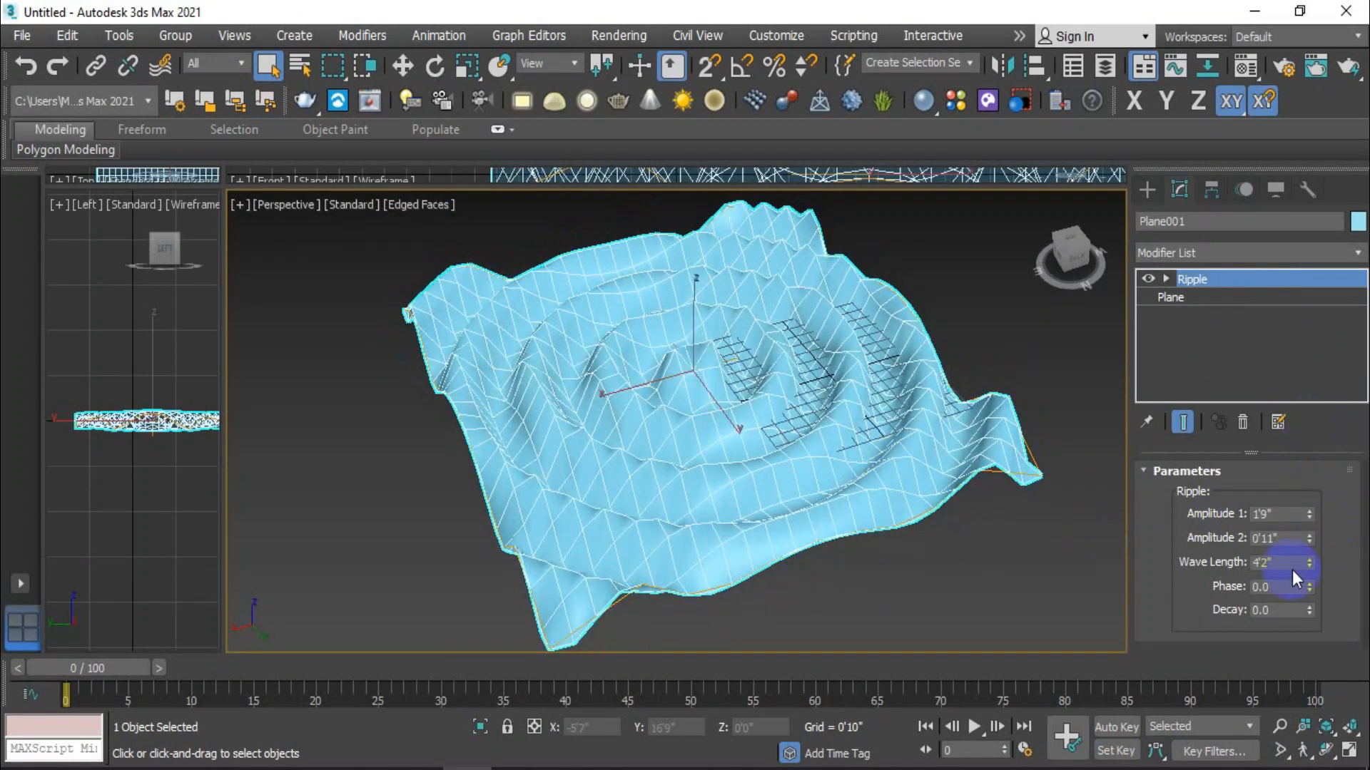
Try the Ripple's Wave Length at 9'2", then set it to 4'9"
left_click_drag(1306, 564, 1320, 431)
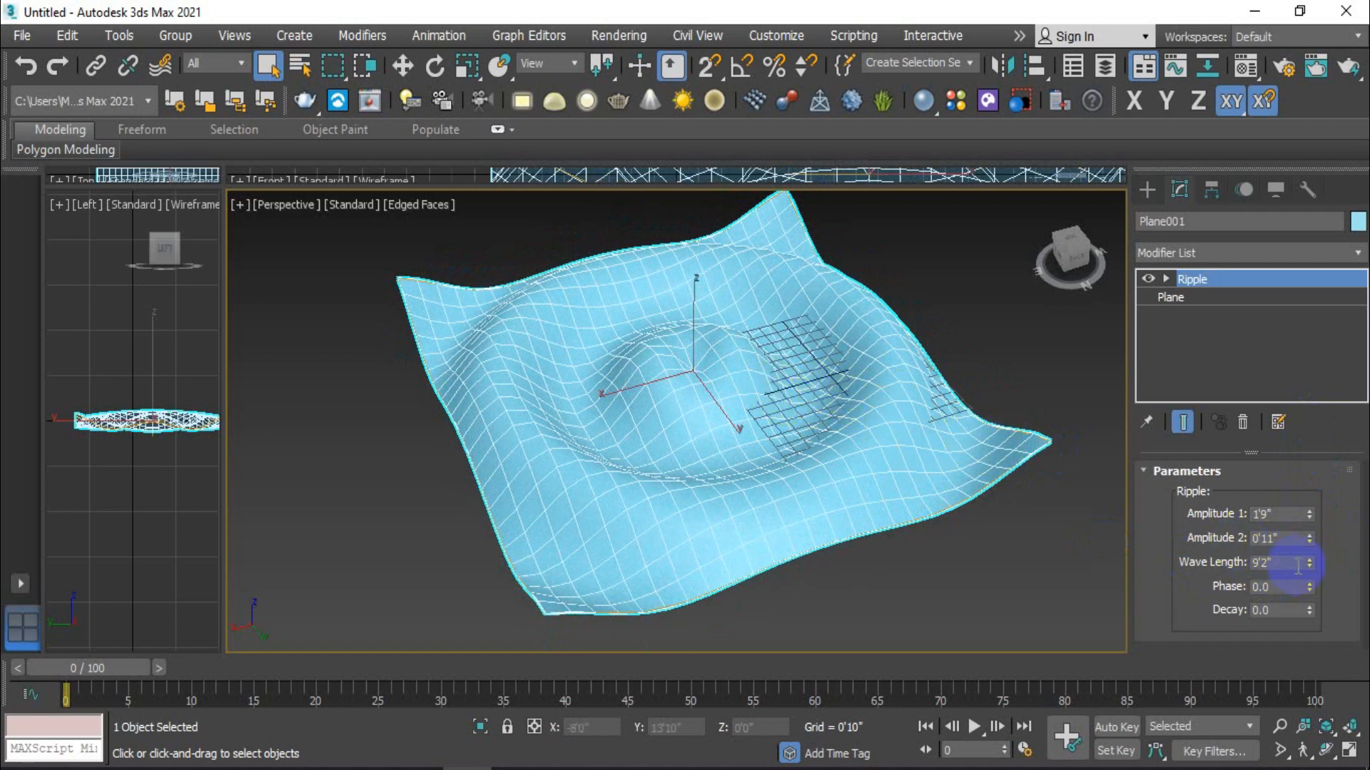
left_click_drag(1312, 564, 1319, 615)
middle_click_drag(876, 543, 839, 492, "alt")
middle_click_drag(694, 526, 725, 483, "alt")
Set the base plane's length segments to 61 and width segments to 53 for a smoother ripple
left_click(1336, 284)
left_click(1270, 304)
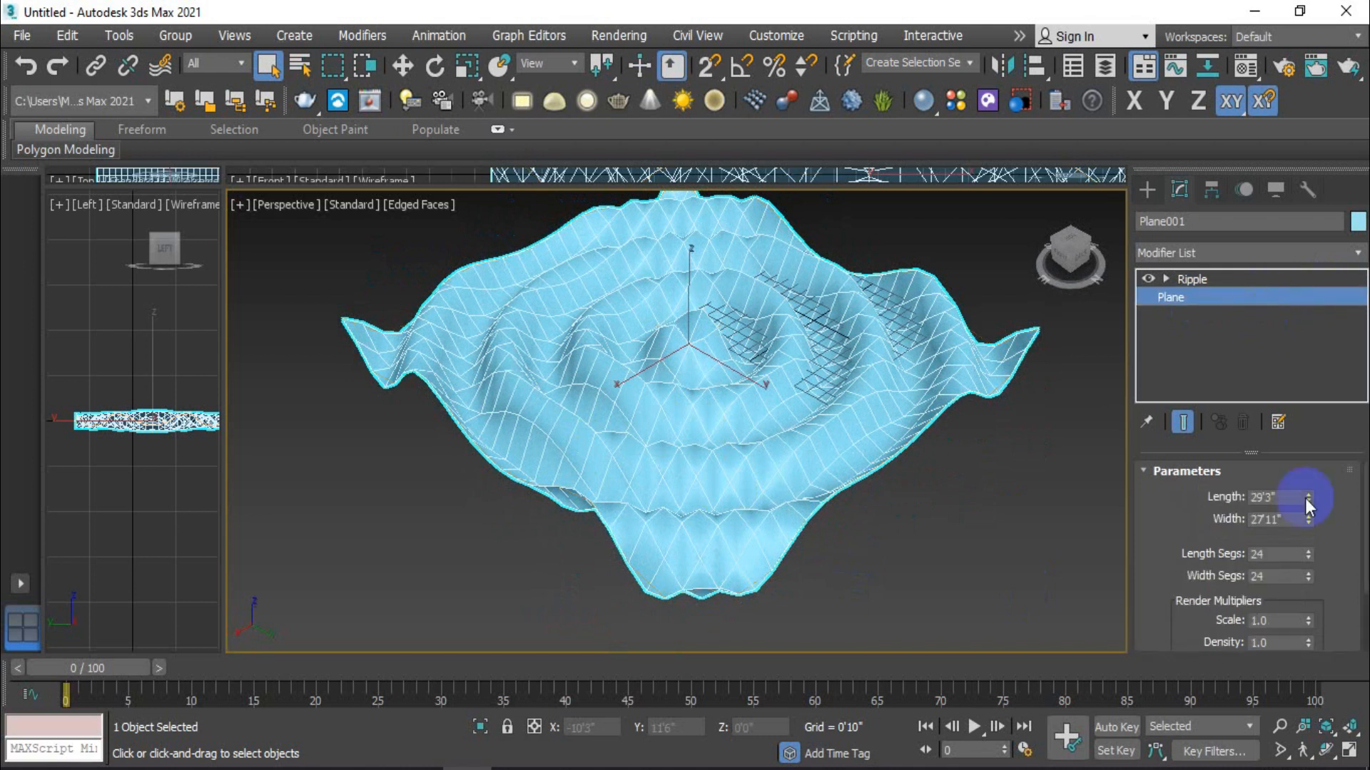
left_click_drag(1304, 557, 1301, 511)
left_click_drag(1307, 563, 1296, 559)
scroll(603, 479, "up", 3)
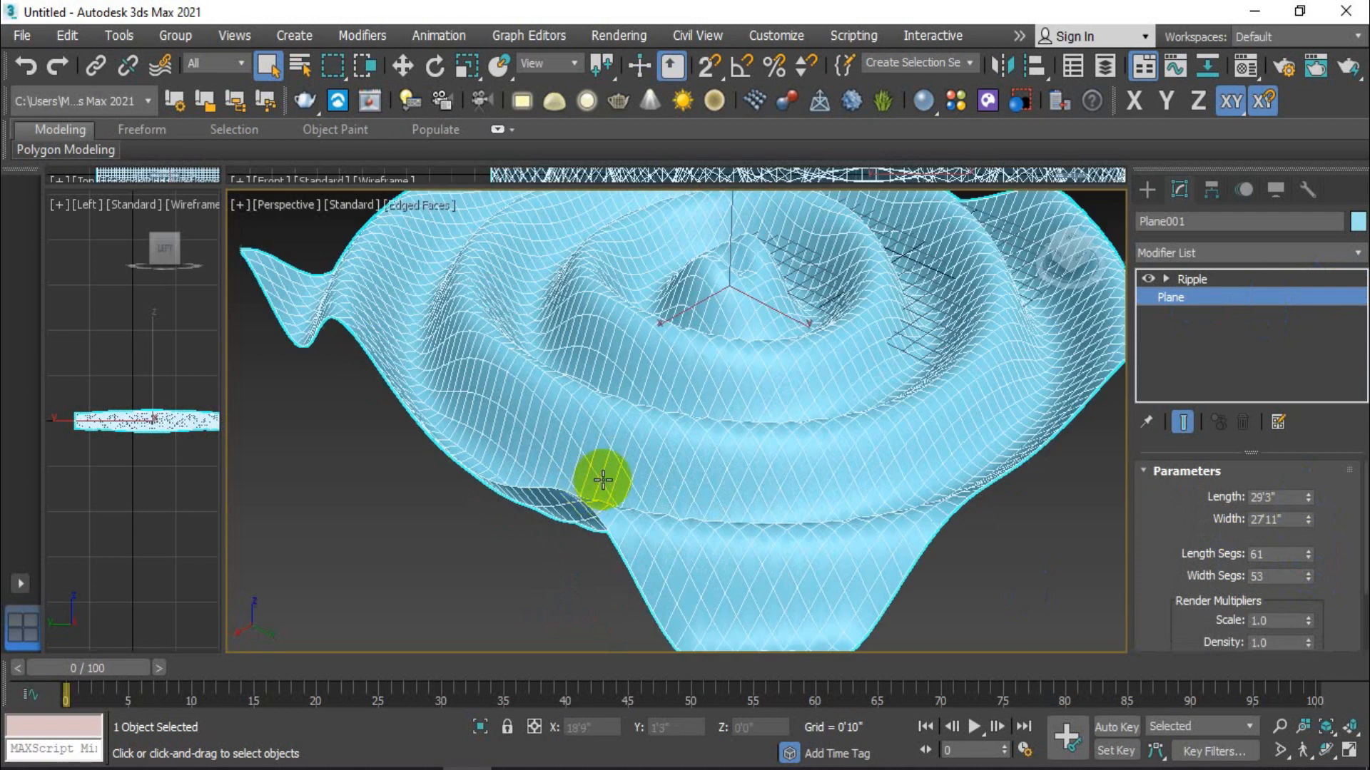
scroll(773, 416, "down", 3)
Return to the Ripple modifier and shift its Phase through 1.1, 3.2 and 2.4, ending at 0.9
left_click(1213, 311)
left_click(1230, 283)
middle_click_drag(890, 421, 866, 446)
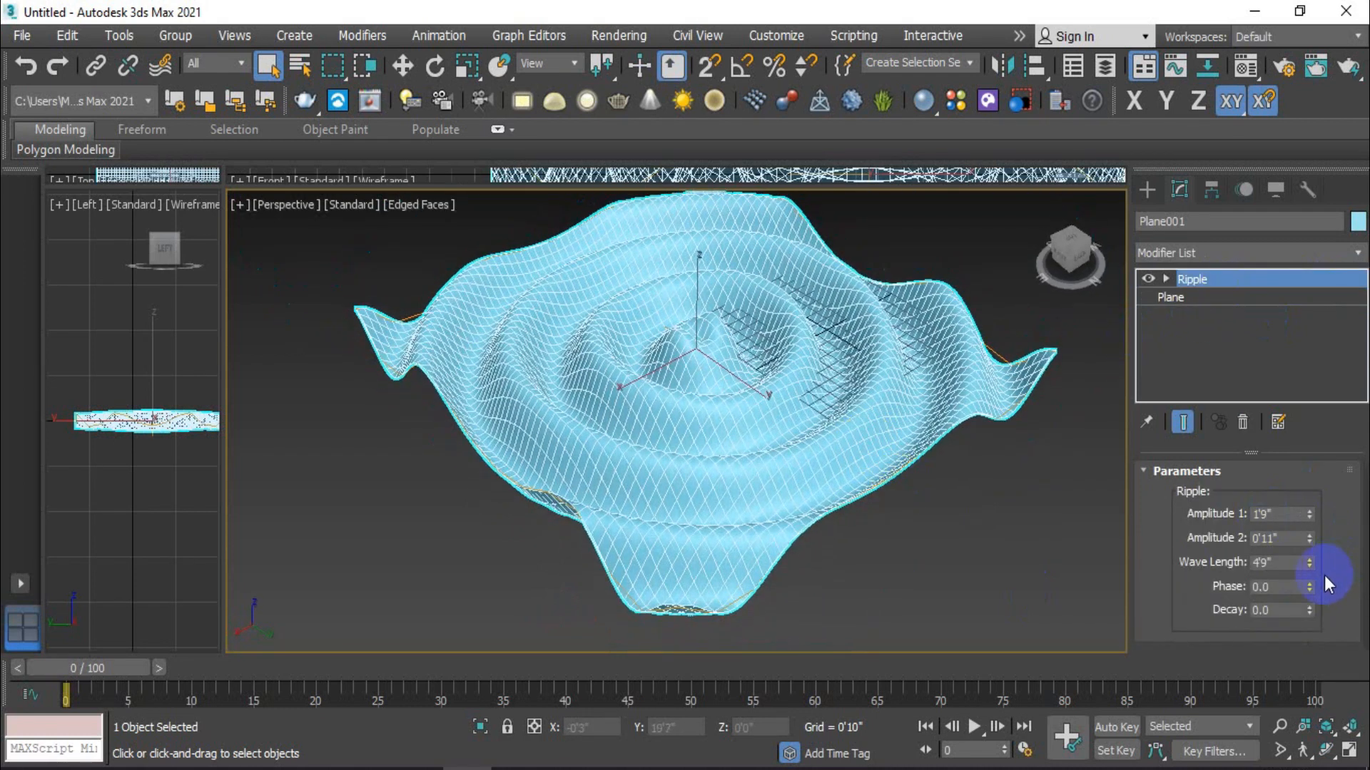
left_click_drag(1310, 586, 1320, 568)
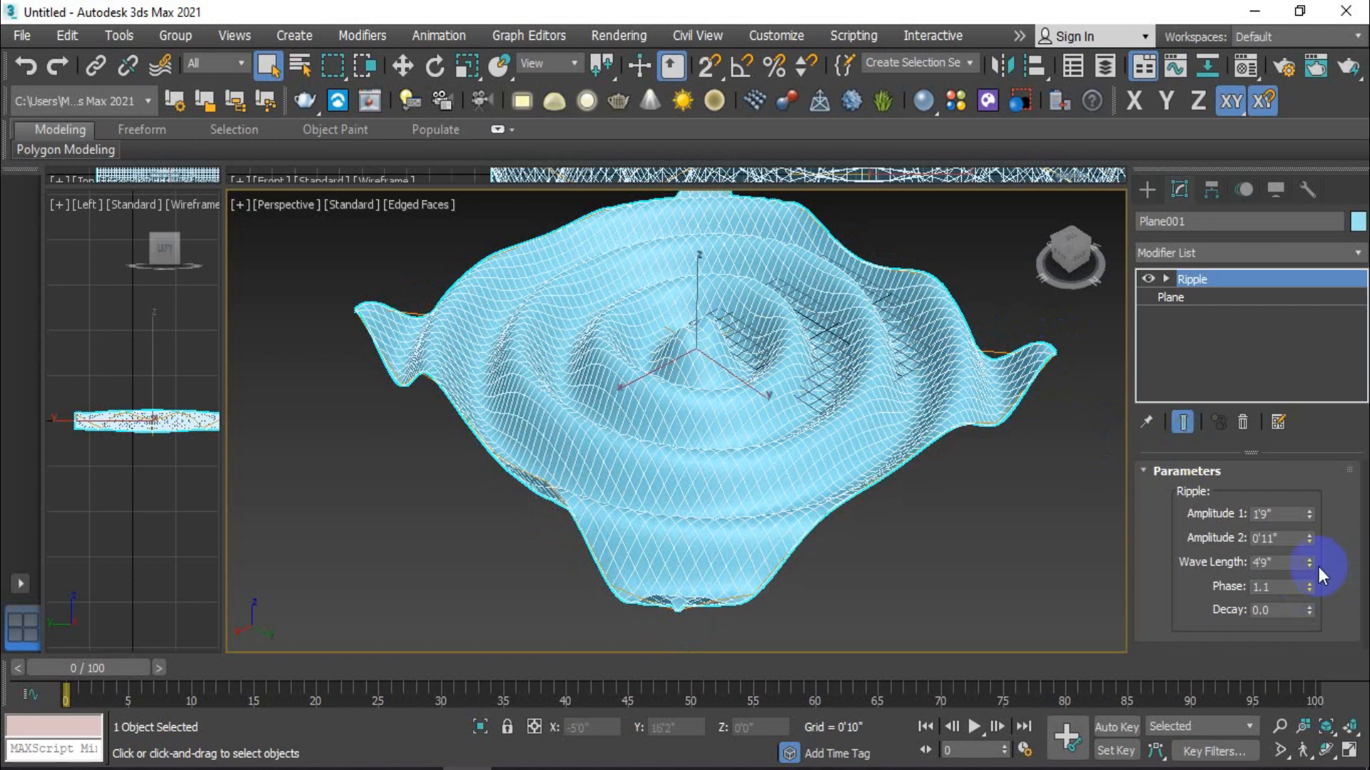
left_click_drag(1309, 585, 1307, 560)
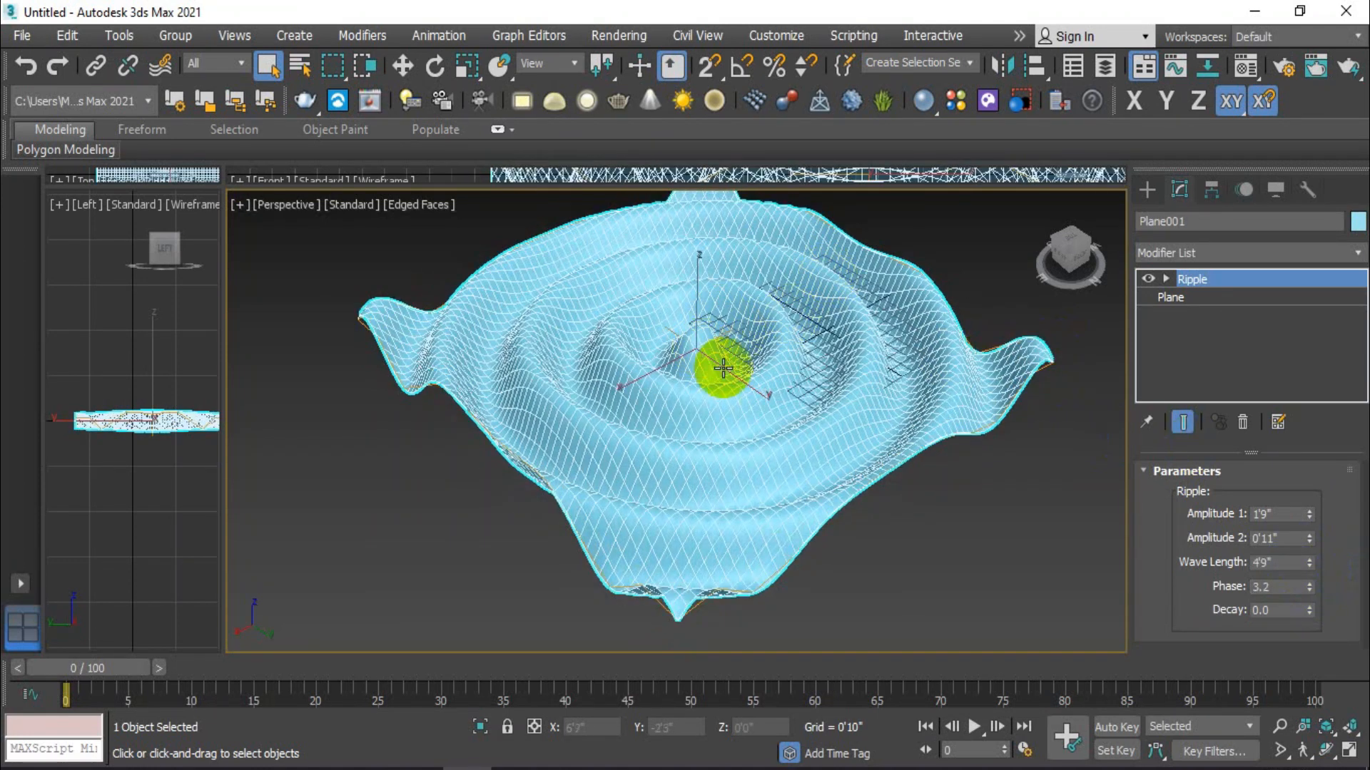
left_click_drag(1311, 591, 1313, 605)
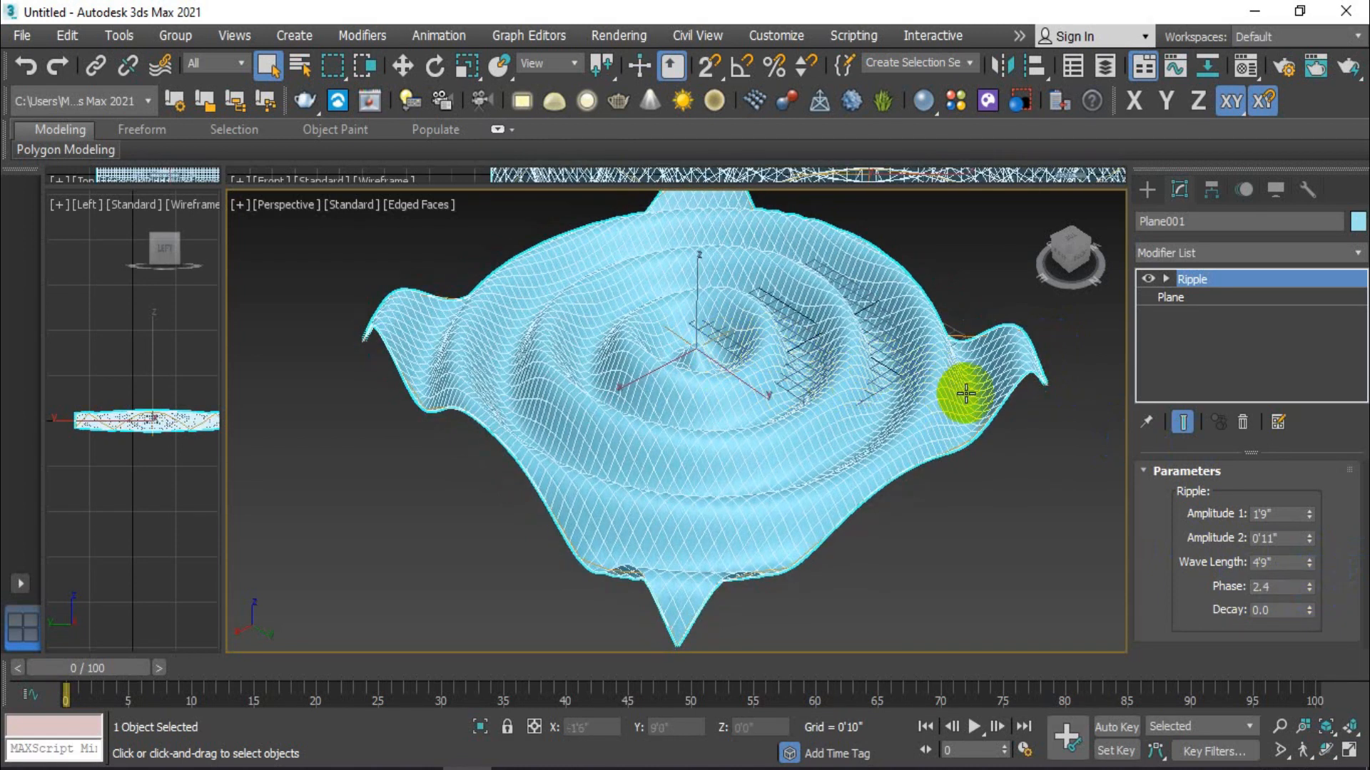
left_click_drag(1308, 586, 1311, 606)
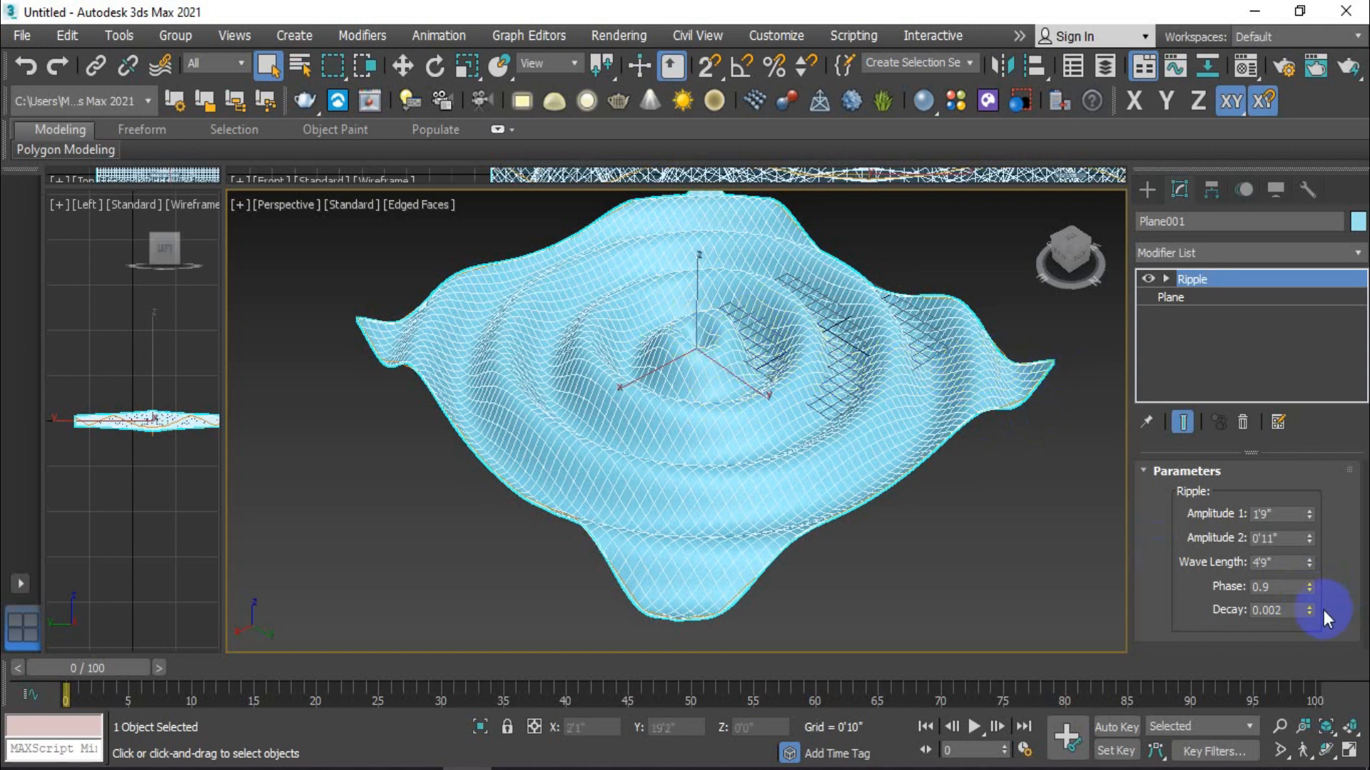
Try a Decay of 0.021 and Wave Length of 6'1", then set Decay to 0.008 and Wave Length to 5'1"
left_click_drag(1312, 610, 1312, 589)
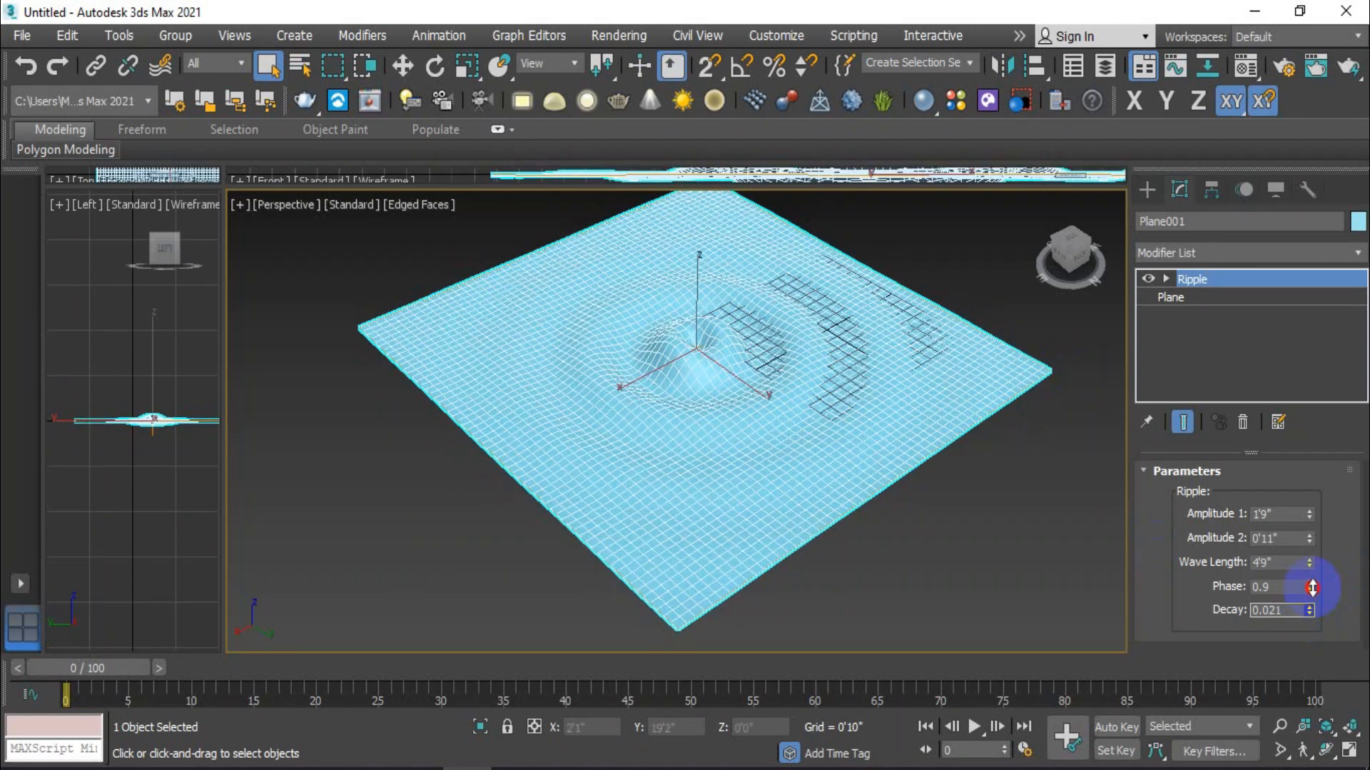
left_click_drag(1310, 559, 1296, 533)
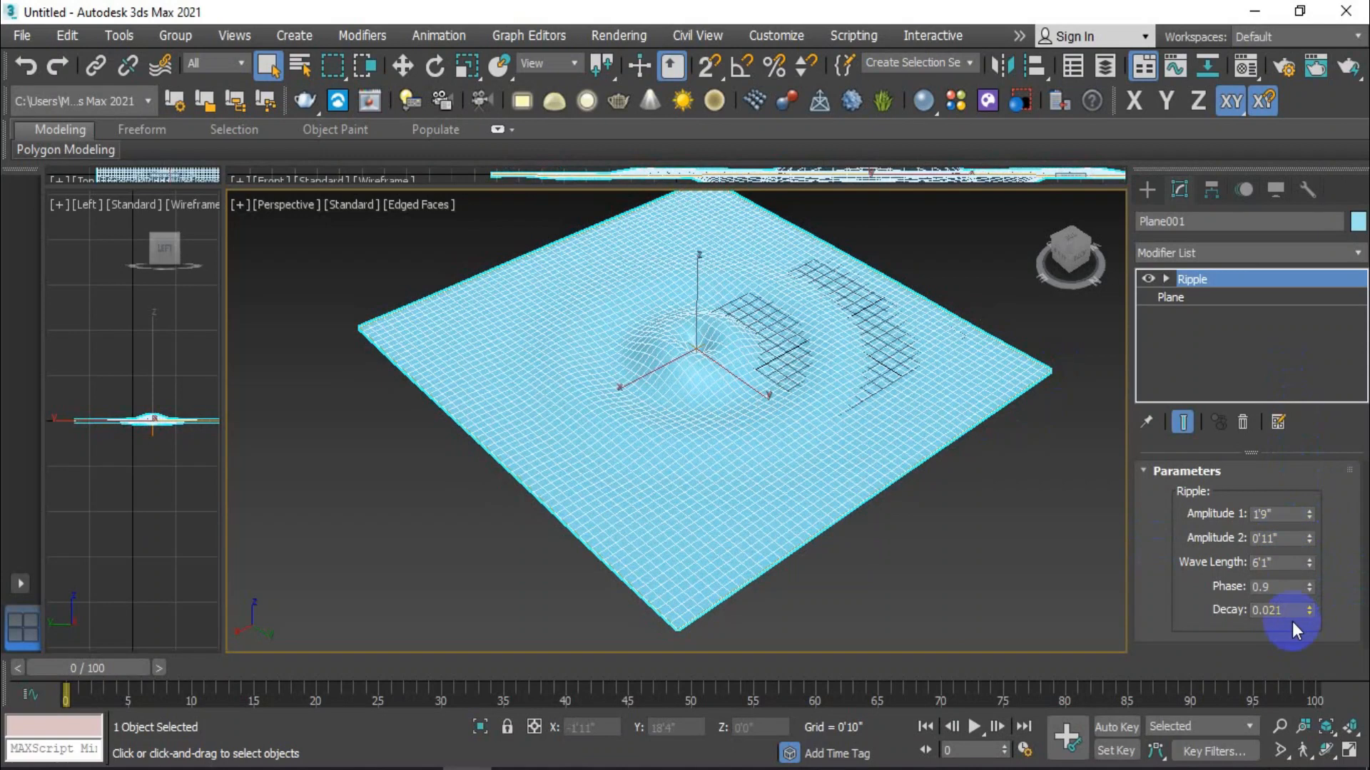
left_click_drag(1309, 613, 1295, 589)
middle_click_drag(931, 567, 918, 562)
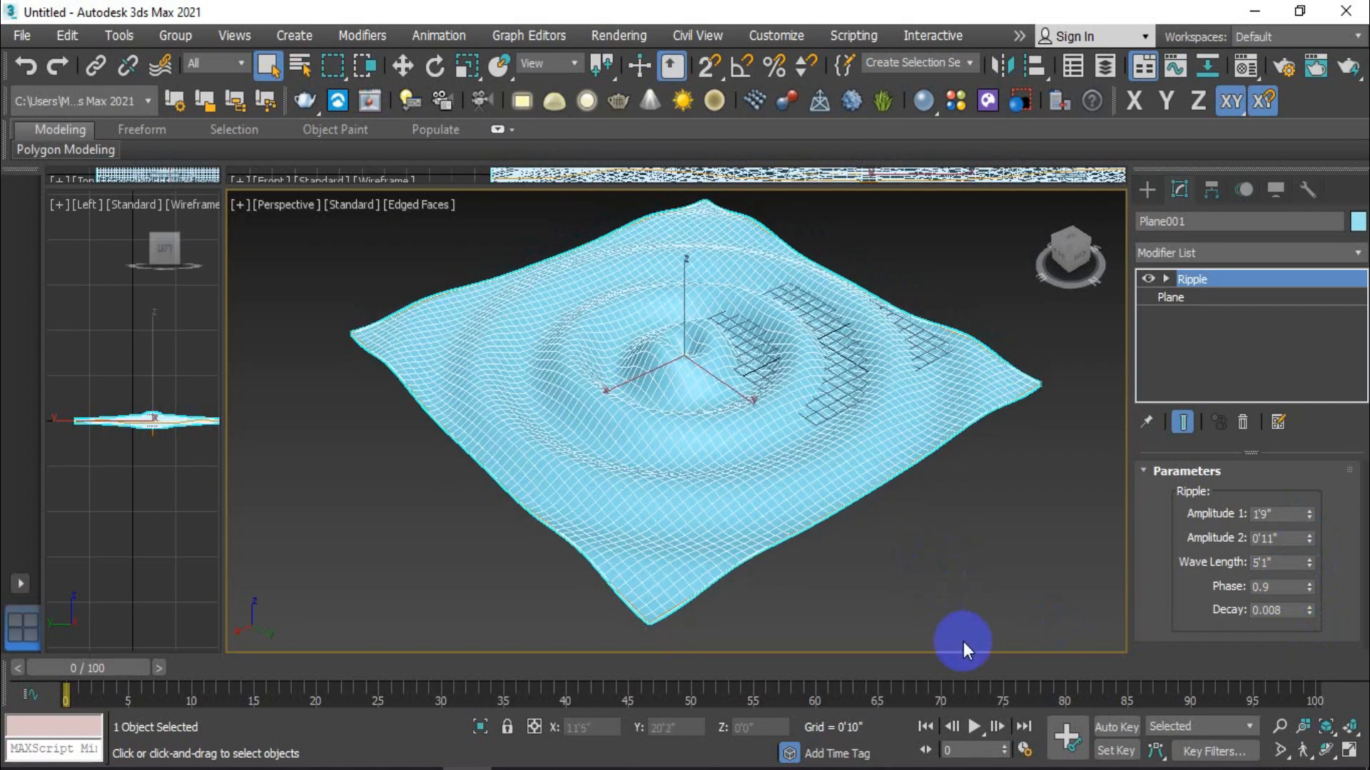
Turn on Auto Key and animate the Ripple's Phase with increased values at frames 14 and 30
left_click(1116, 728)
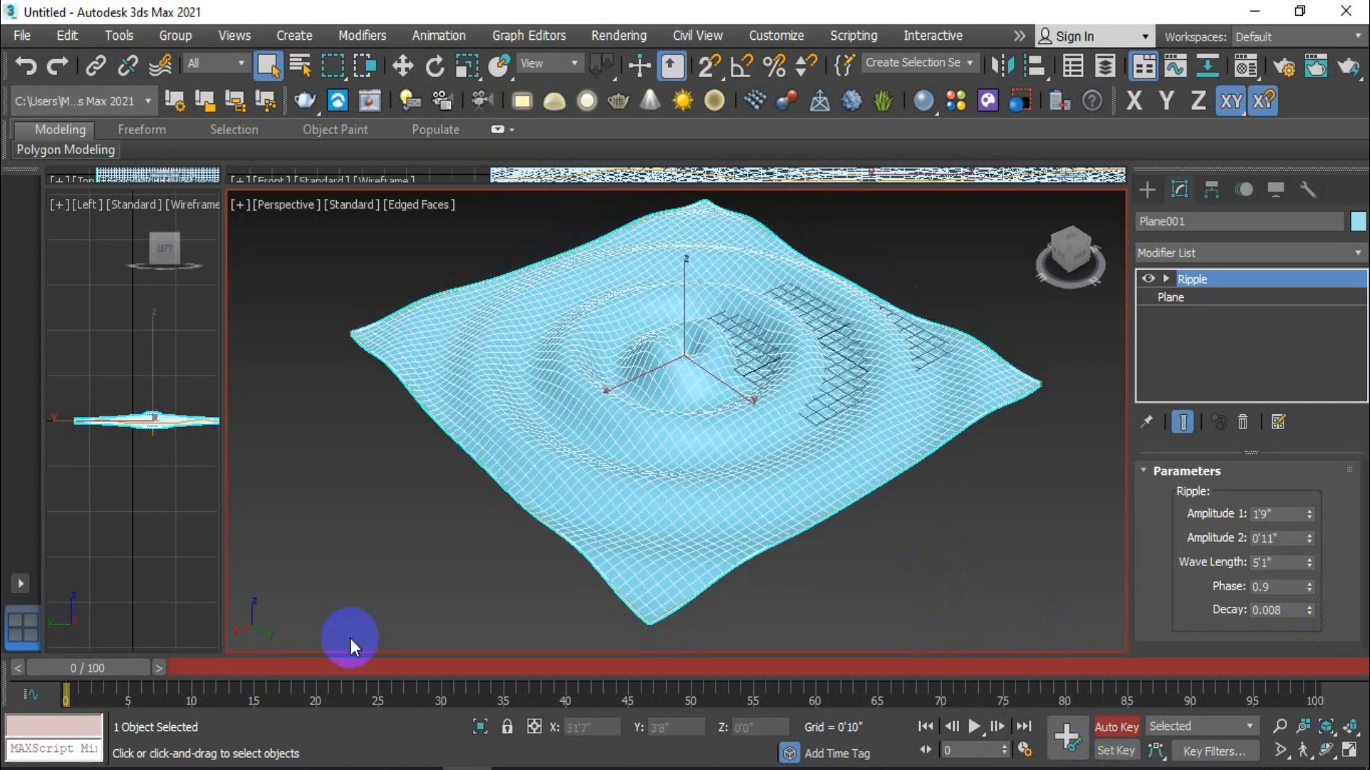
left_click_drag(100, 672, 256, 668)
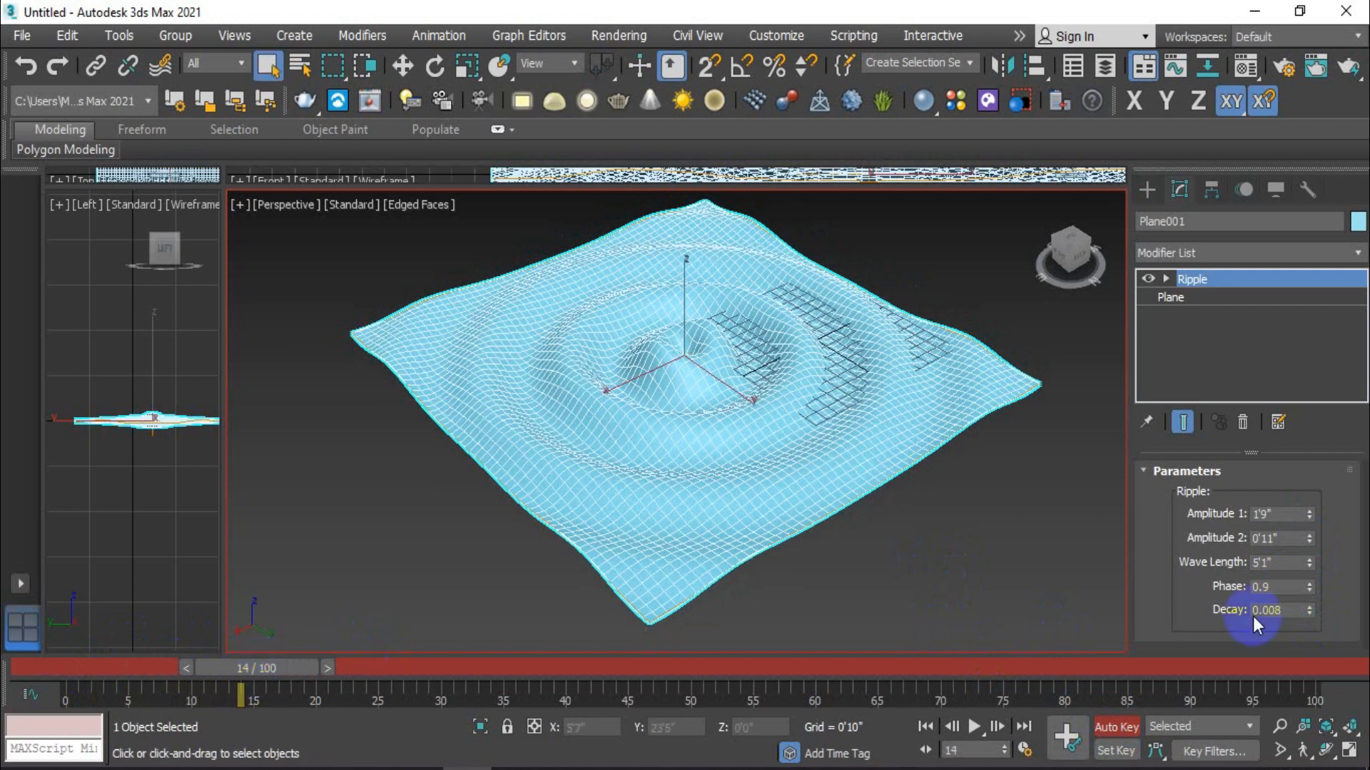
left_click_drag(1311, 585, 1309, 581)
left_click_drag(259, 669, 451, 669)
left_click_drag(1311, 589, 1310, 583)
Continue keying the Ripple's Phase at frames 53, 71 and 85, reaching 3.8 at frame 85
left_click_drag(435, 668, 731, 667)
left_click_drag(1310, 591, 1311, 582)
left_click_drag(758, 667, 975, 666)
left_click_drag(1311, 584, 1285, 589)
left_click_drag(968, 668, 1134, 666)
left_click_drag(1309, 589, 1311, 580)
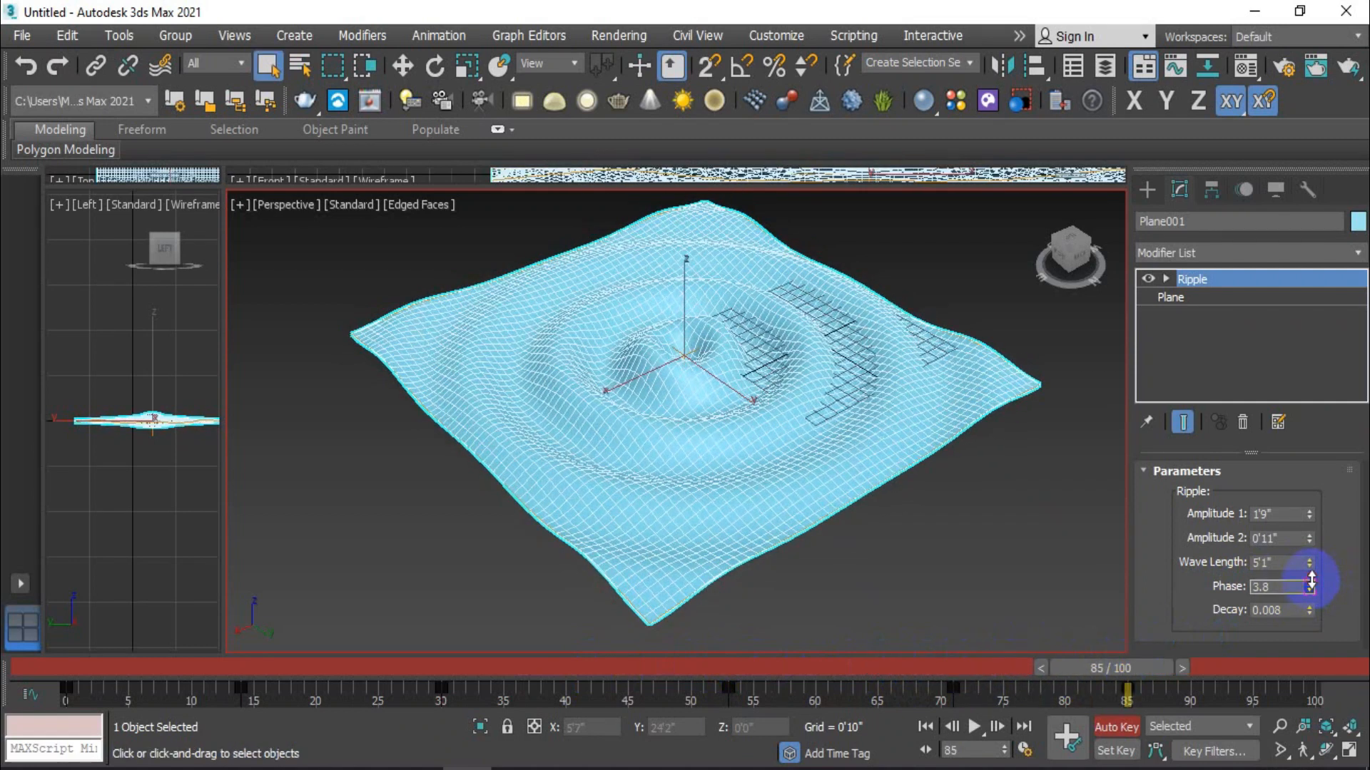
Play back the ripple animation, stop it, and turn off Auto Key
left_click(974, 726)
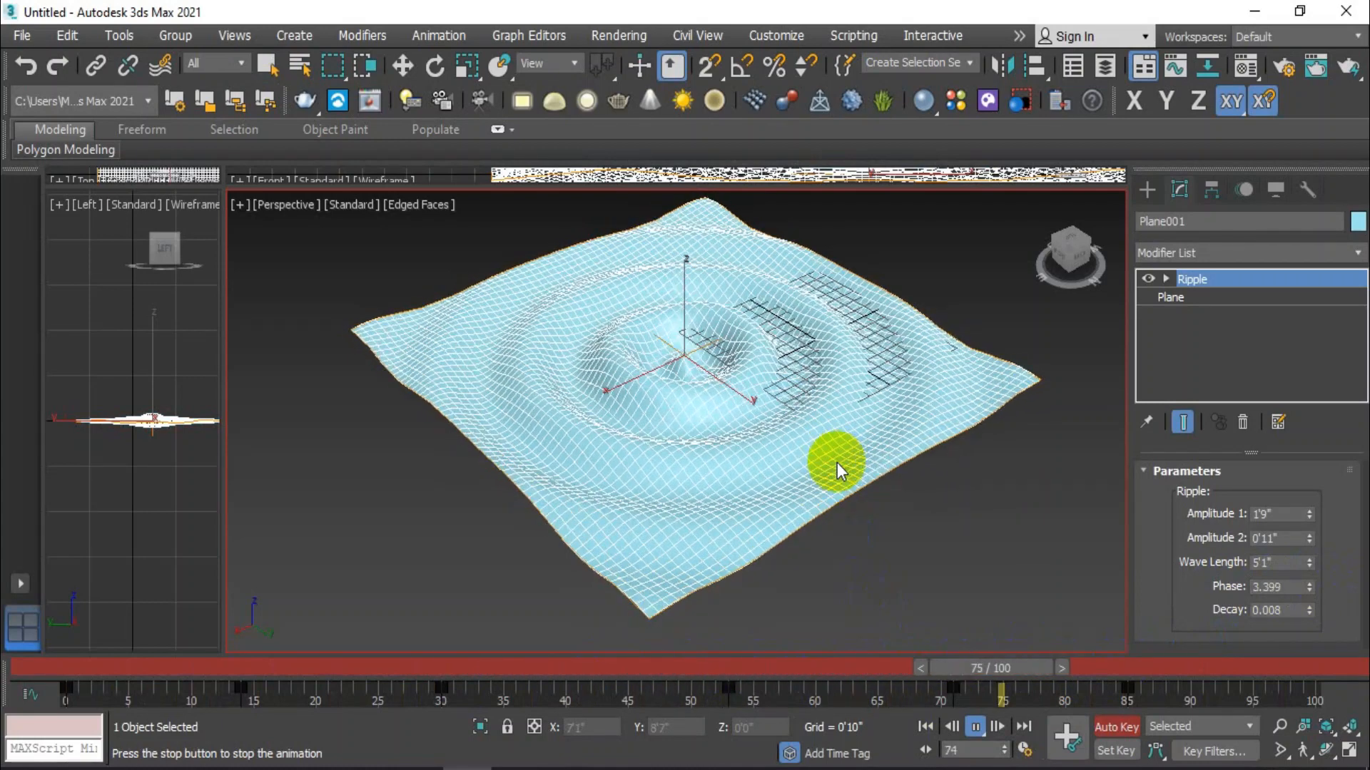
left_click(975, 726)
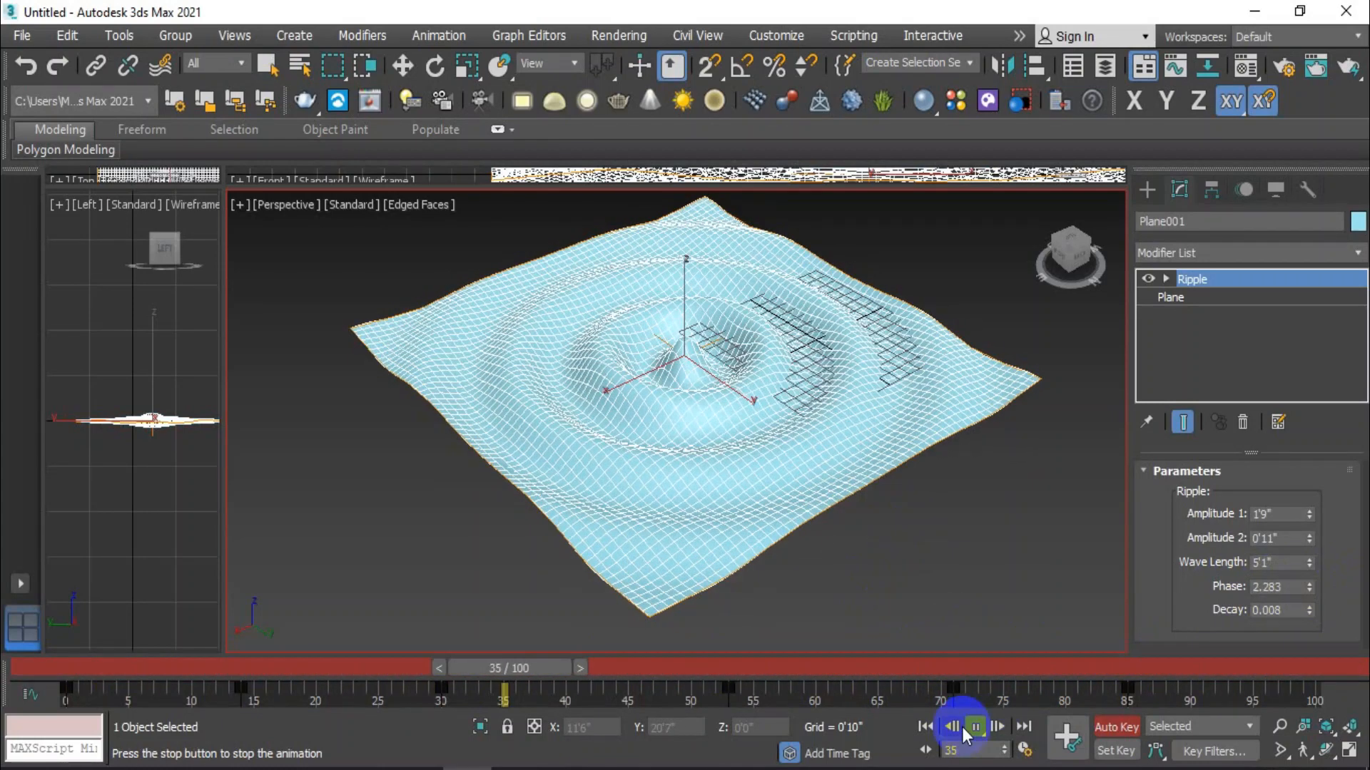
left_click(1116, 727)
Delete all of the plane's Phase keys, return to frame 0, and reselect the plane
left_click_drag(52, 686, 1170, 703)
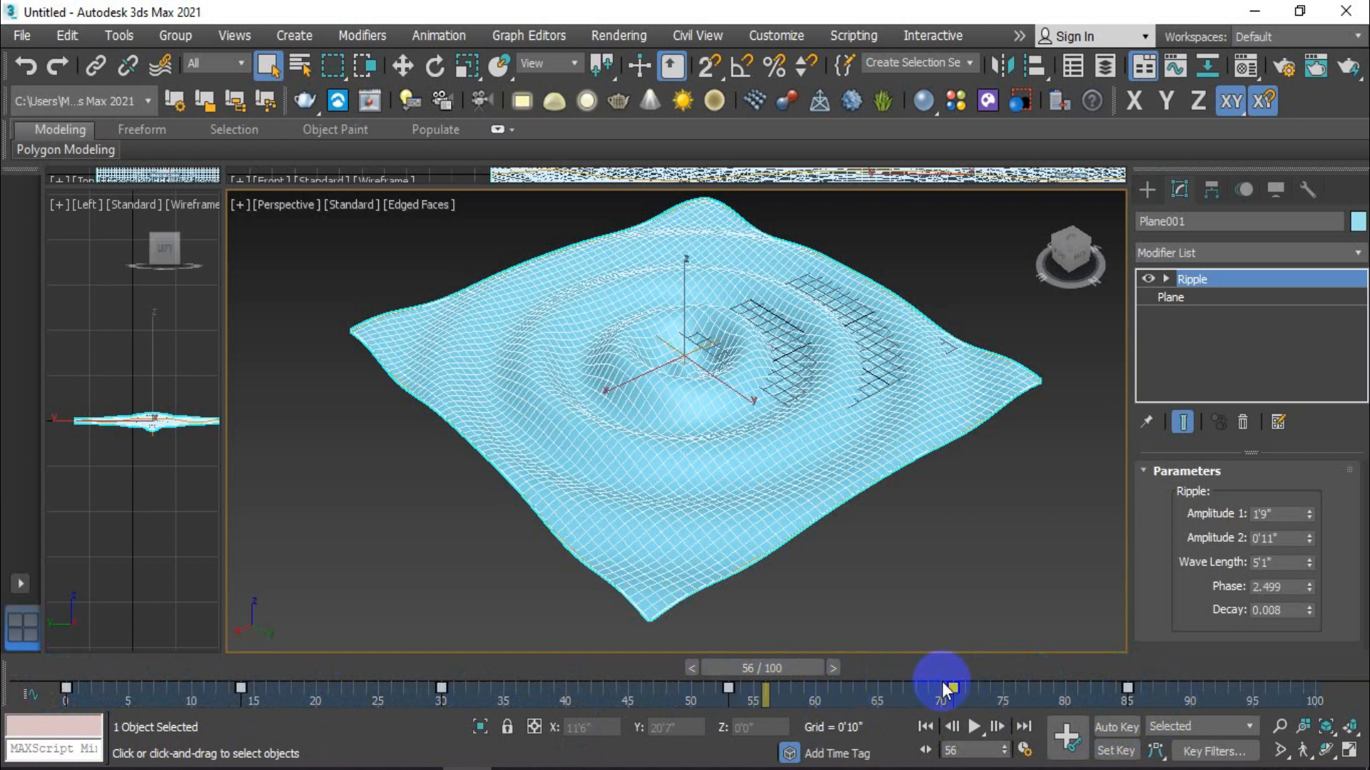
right_click(949, 686)
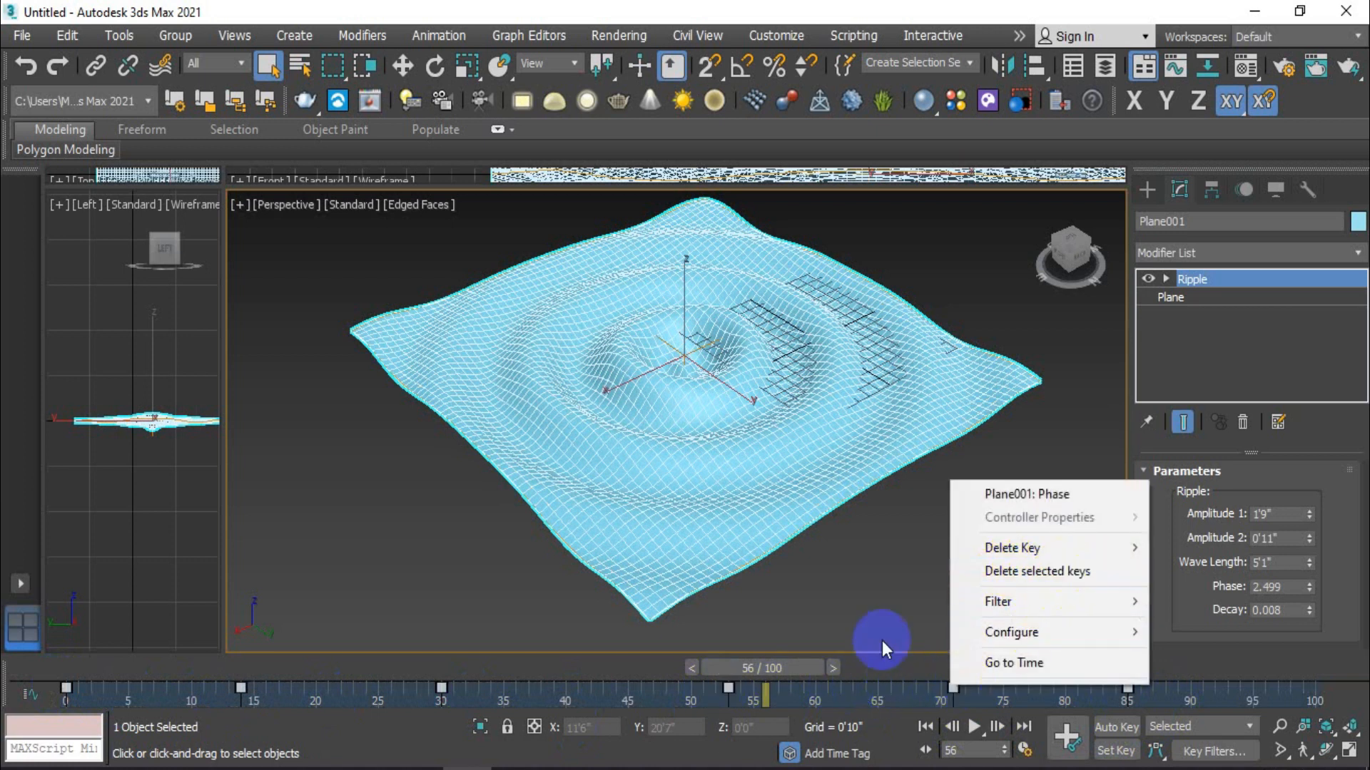
left_click(1004, 571)
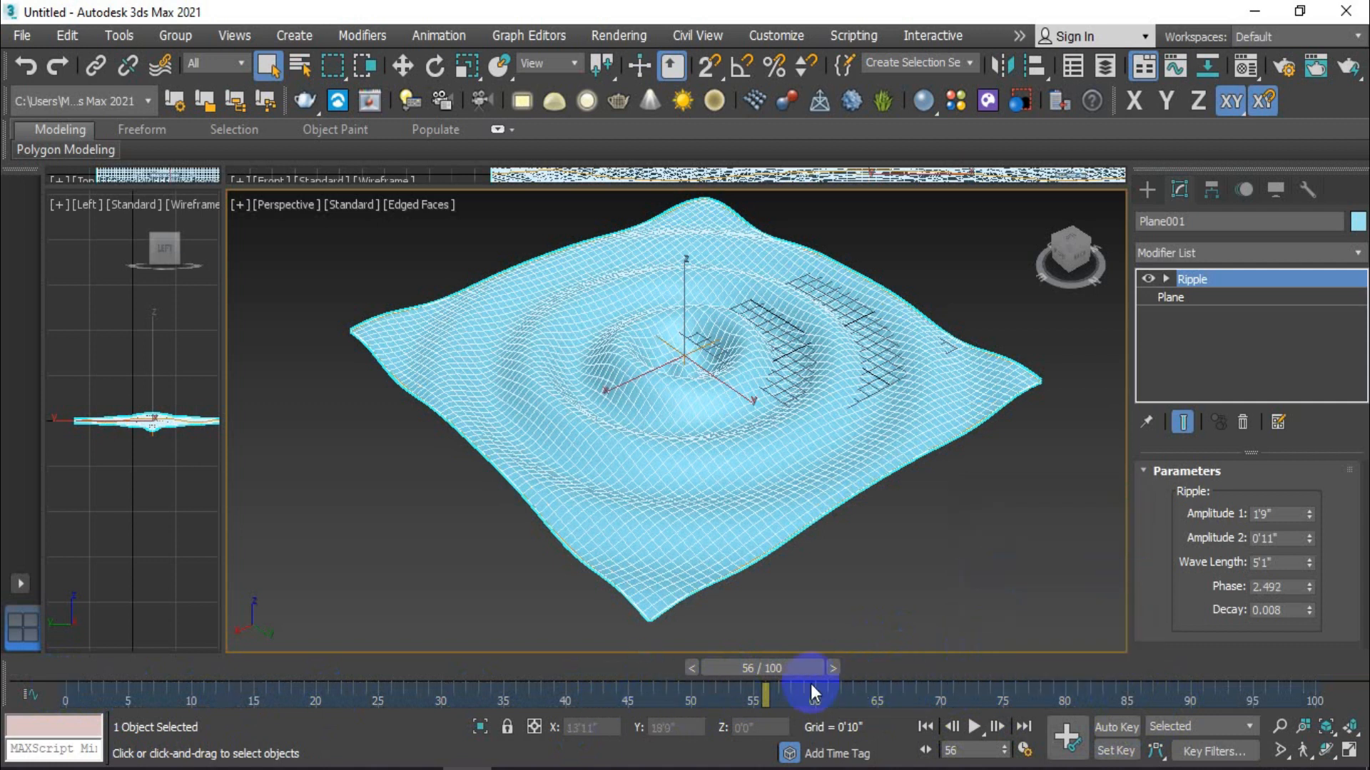
left_click_drag(772, 665, 79, 644)
left_click(421, 589)
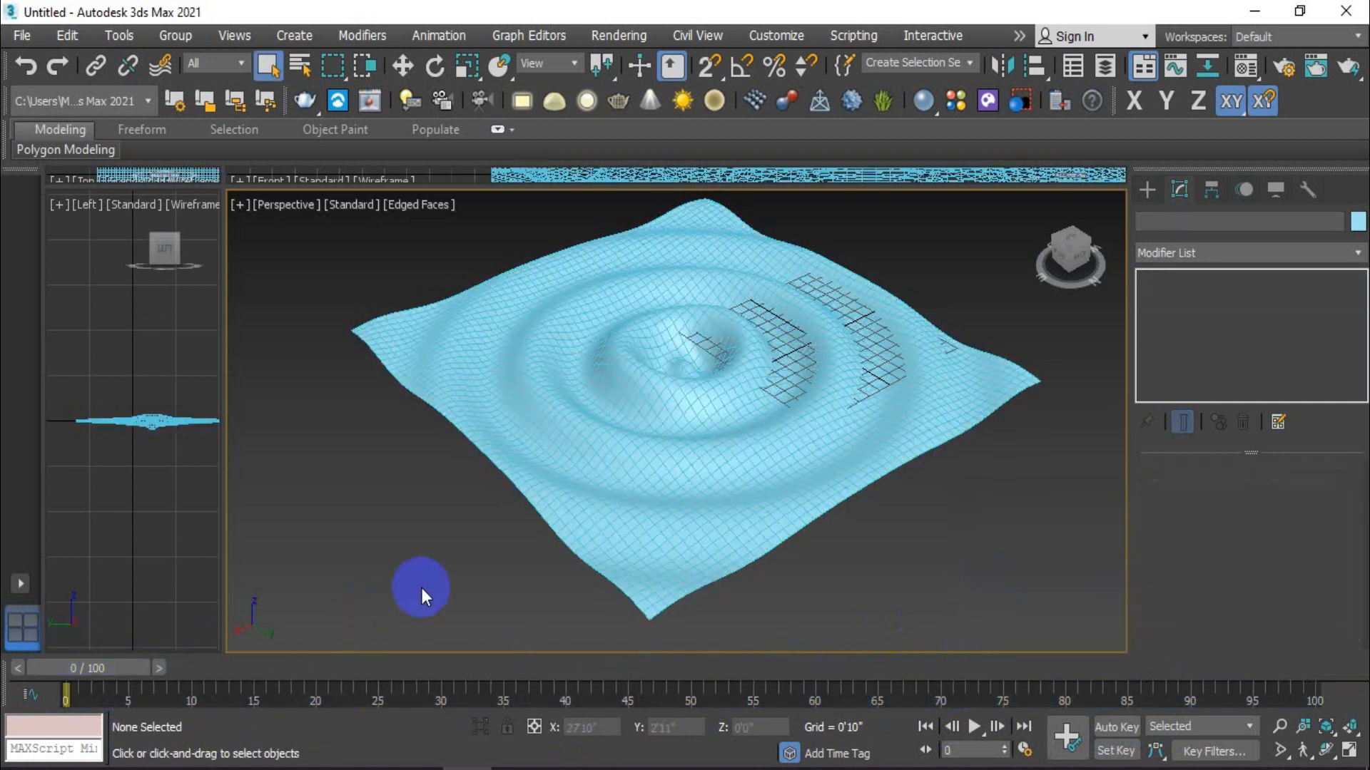
left_click(646, 486)
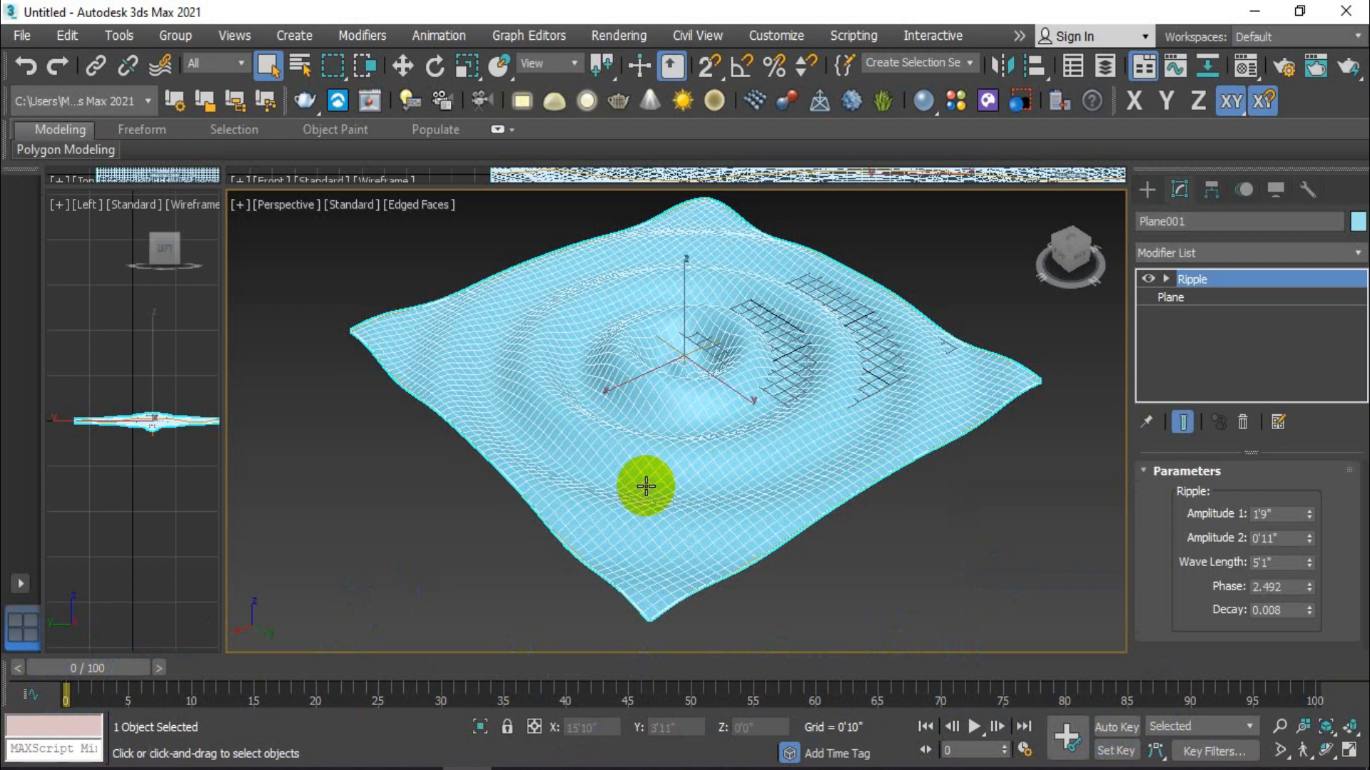